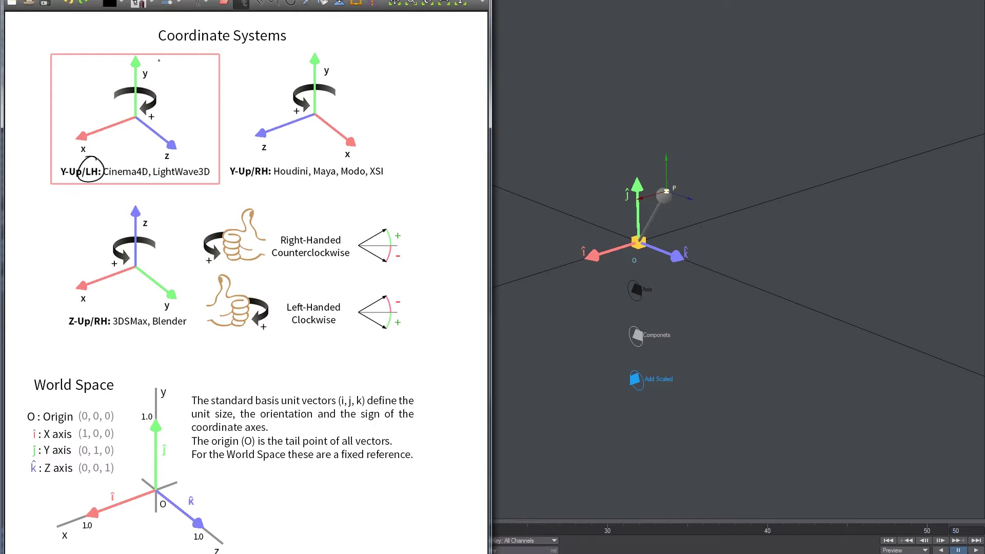
Remove the circle around the "LH" label together with the trial strokes sketched on the Y-Up/LH axis diagram
left_click(185, 54)
left_click_drag(94, 65, 78, 107)
key("ctrl+z")
left_click(139, 3)
left_click(150, 60)
mouse_move(142, 53)
left_mouse_down()
mouse_move(154, 70)
mouse_move(140, 80)
left_mouse_up()
key("ctrl+z")
Annotate the left-handed rule with a circle around the thumb, a curl arrow by the fingers, and a circled clockwise diagram
mouse_move(216, 281)
left_mouse_down()
mouse_move(236, 268)
mouse_move(215, 282)
left_mouse_up()
mouse_move(262, 292)
left_mouse_down()
mouse_move(273, 320)
mouse_move(290, 296)
mouse_move(309, 315)
left_mouse_up()
key("ctrl+z")
key("ctrl+z")
key("ctrl+z")
mouse_move(407, 290)
left_mouse_down()
mouse_move(418, 316)
mouse_move(408, 287)
mouse_move(404, 327)
left_mouse_up()
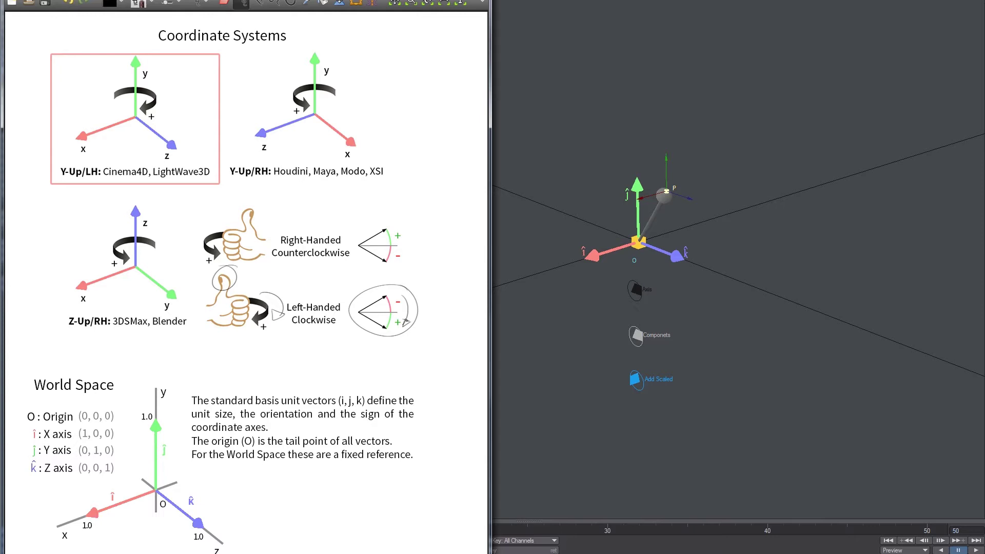
Sketch four curved direction arrows beside and below the Y-Up/LH axis diagram
left_click_drag(129, 80, 170, 103)
key("ctrl+z")
left_click_drag(109, 156, 106, 200)
key("ctrl+z")
mouse_move(99, 197)
left_mouse_down()
mouse_move(111, 194)
mouse_move(105, 200)
left_mouse_up()
left_click_drag(199, 114, 242, 119)
left_click_drag(182, 167, 194, 153)
mouse_move(181, 157)
left_mouse_down()
mouse_move(196, 162)
mouse_move(182, 157)
left_mouse_up()
mouse_move(241, 78)
left_mouse_down()
mouse_move(200, 80)
mouse_move(207, 90)
left_mouse_up()
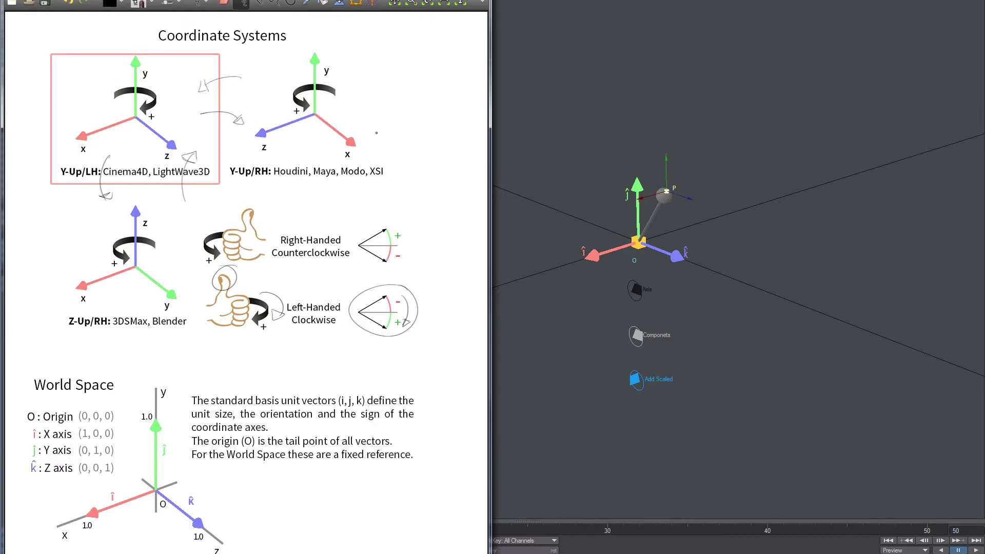
Mark the axis labels and unit vectors in the World Space section temporarily, undoing the strokes
scroll(217, 297, "down", 5)
scroll(217, 297, "up", 2)
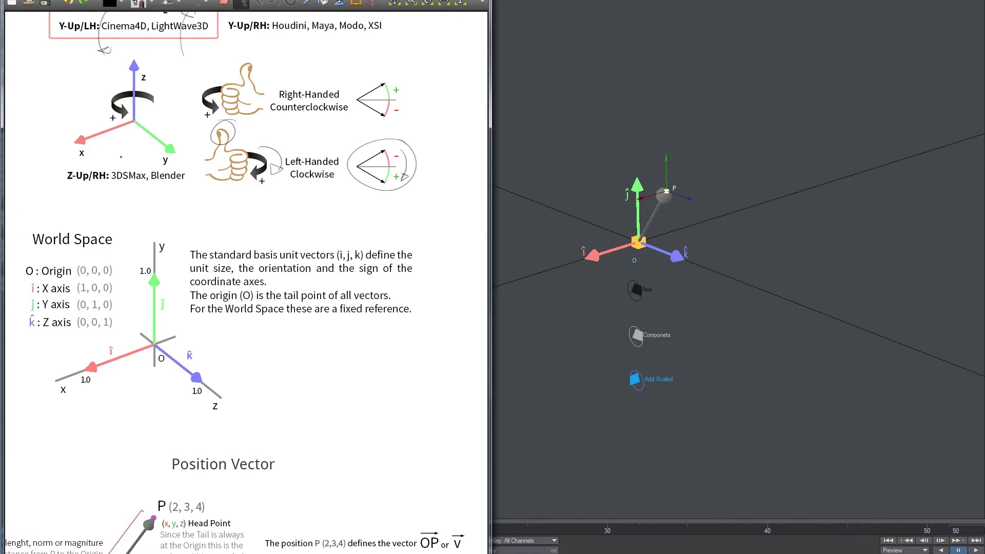
mouse_move(23, 275)
left_mouse_down()
mouse_move(55, 254)
mouse_move(19, 291)
mouse_move(48, 281)
left_mouse_up()
key("ctrl+z")
mouse_move(154, 344)
left_mouse_down("shift")
mouse_move(72, 329)
mouse_move(119, 422)
mouse_move(79, 318)
mouse_move(91, 413)
mouse_move(80, 338)
mouse_move(83, 360)
left_mouse_up("shift")
key("ctrl+z")
left_click_drag(183, 323, 193, 320)
key("ctrl+z")
key("ctrl+z")
Switch to the LightWave Layout scene, show the numbered axes, and lengthen the green up unit vector
left_click(628, 300)
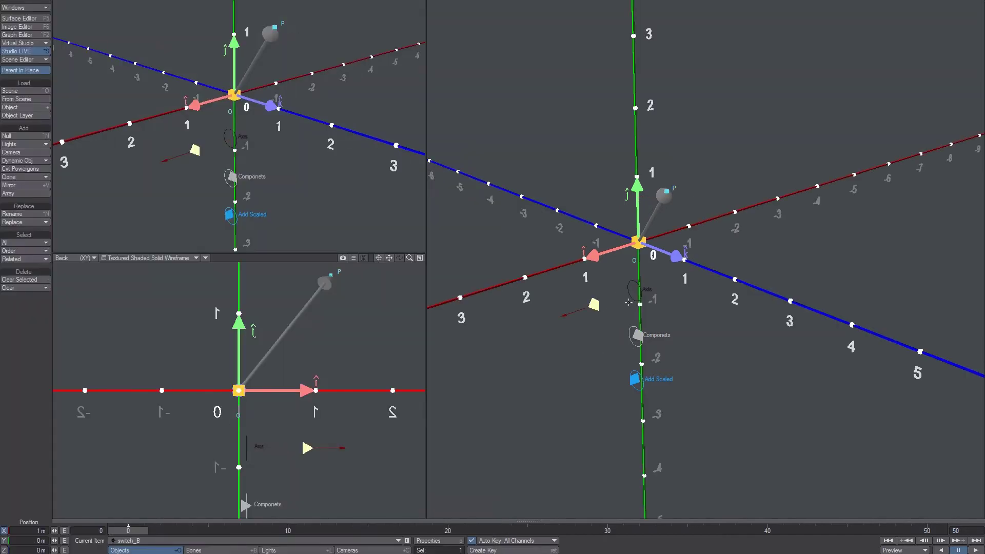
left_click(636, 186)
left_click_drag(637, 179, 636, 92)
key("ctrl+z")
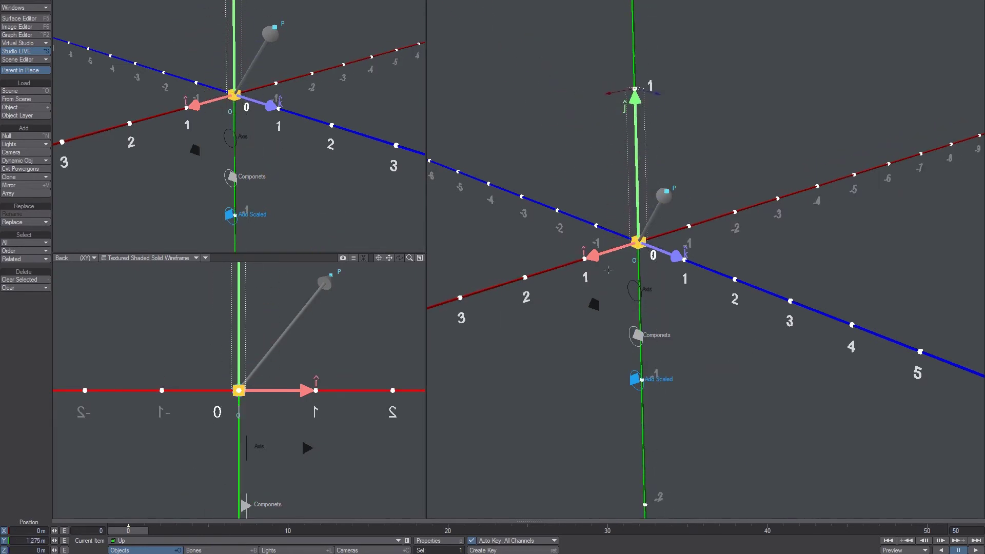
Change the length and direction of the red right unit vector and the blue forward unit vector
left_click(612, 256)
left_click_drag(612, 255, 624, 353)
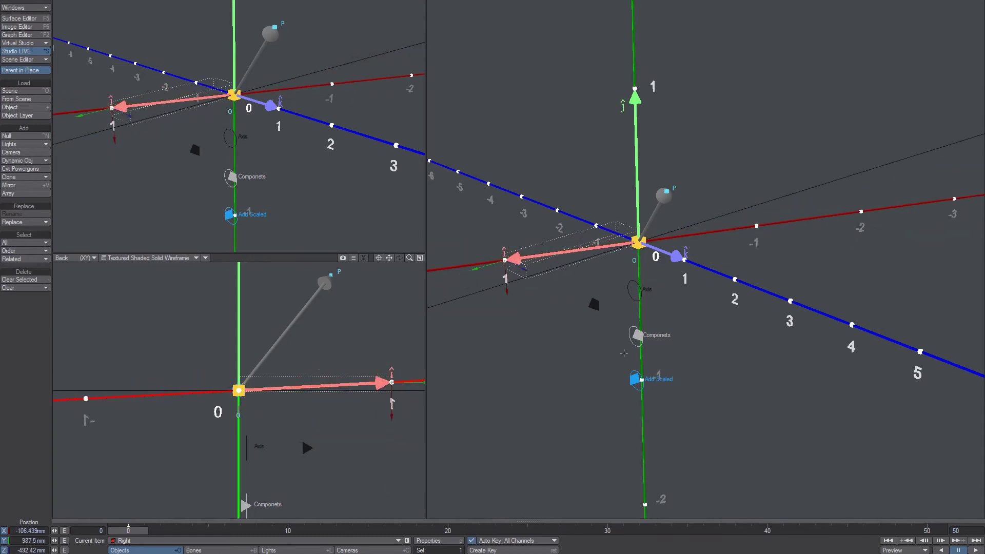
left_click_drag(675, 255, 648, 290)
Translate the coordinate system's origin away from its place and reposition point P
left_click(638, 243)
right_click_drag(648, 290, 663, 378)
left_click_drag(664, 379, 598, 446)
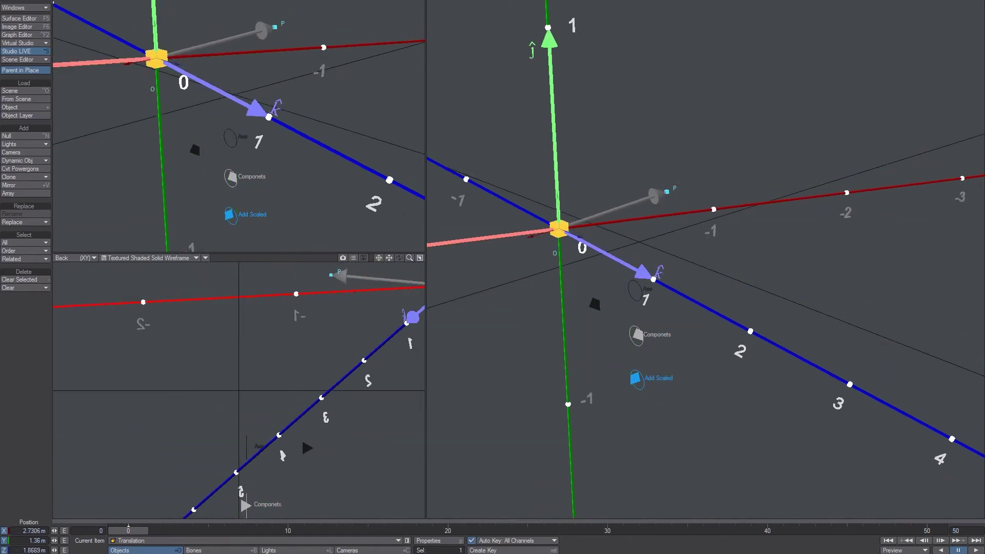
left_click_drag(711, 198, 704, 199)
left_click(667, 192)
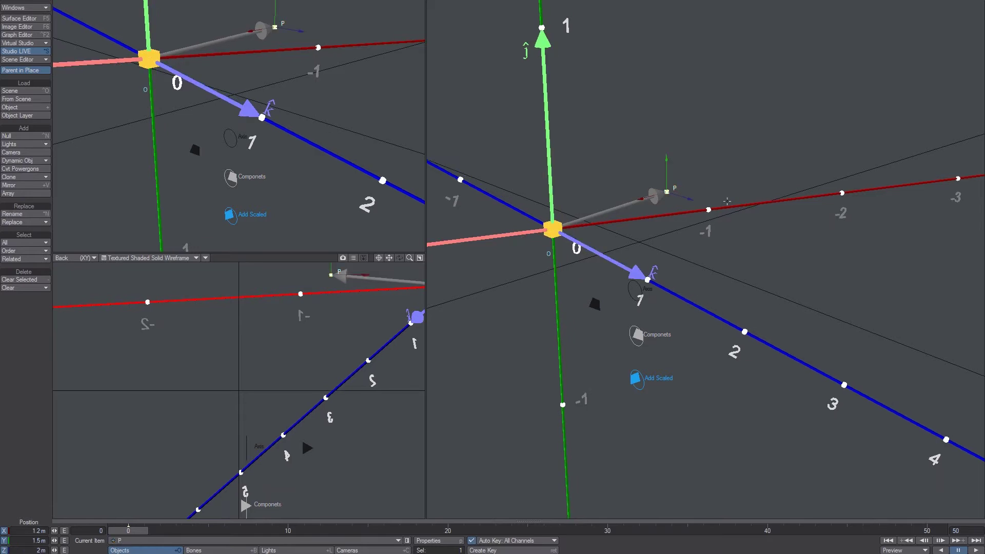
left_click_drag(655, 222, 675, 219)
Reset the origin translation and the right, up and forward unit vectors to their default values
left_click(552, 230)
key("ctrl+r")
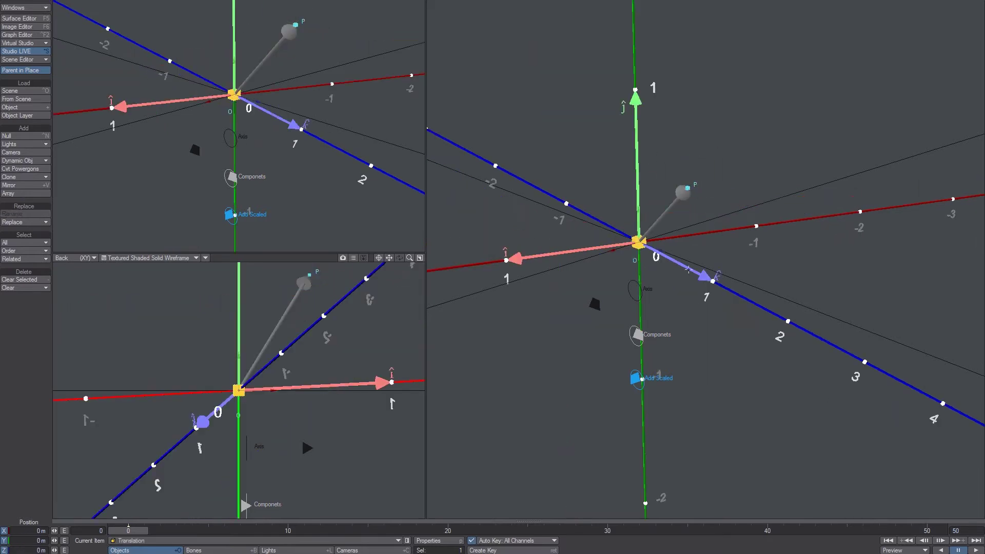
left_click(519, 261)
key("ctrl+r")
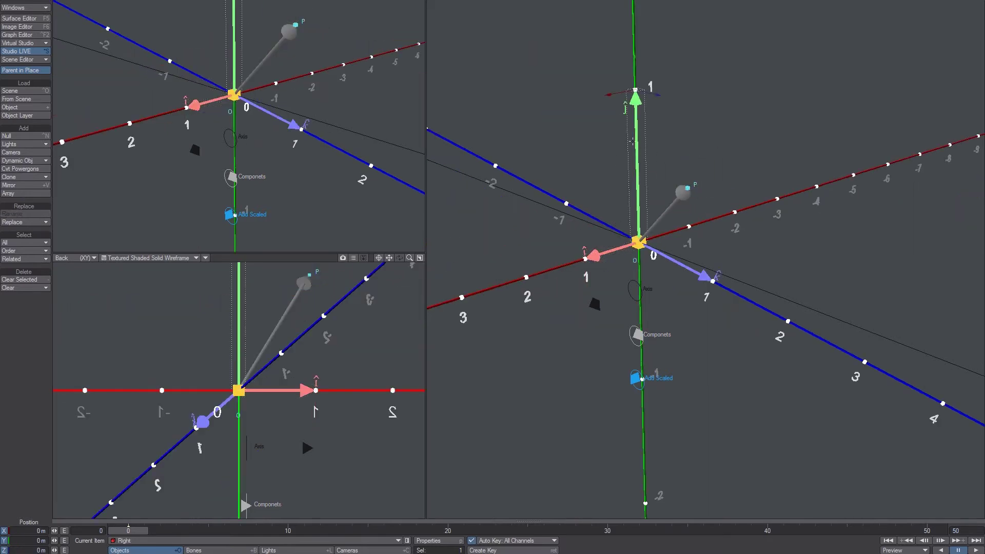
left_click(636, 94)
key("ctrl+r")
left_click(705, 276)
key("ctrl+r")
Hide the numbered axes with the Axis switch in the viewport and return to the vector notes
left_click(594, 304)
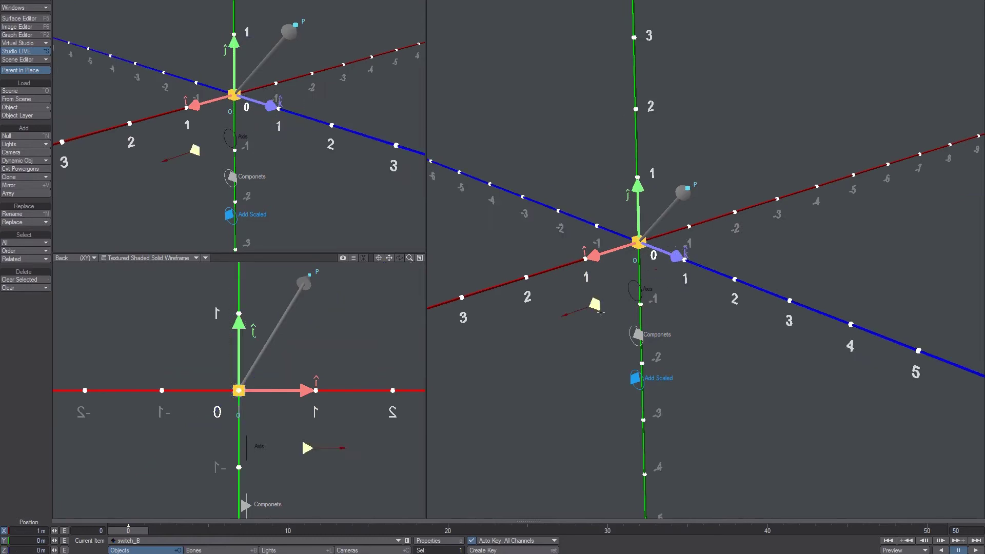
key("ctrl+r")
key("alt+Tab")
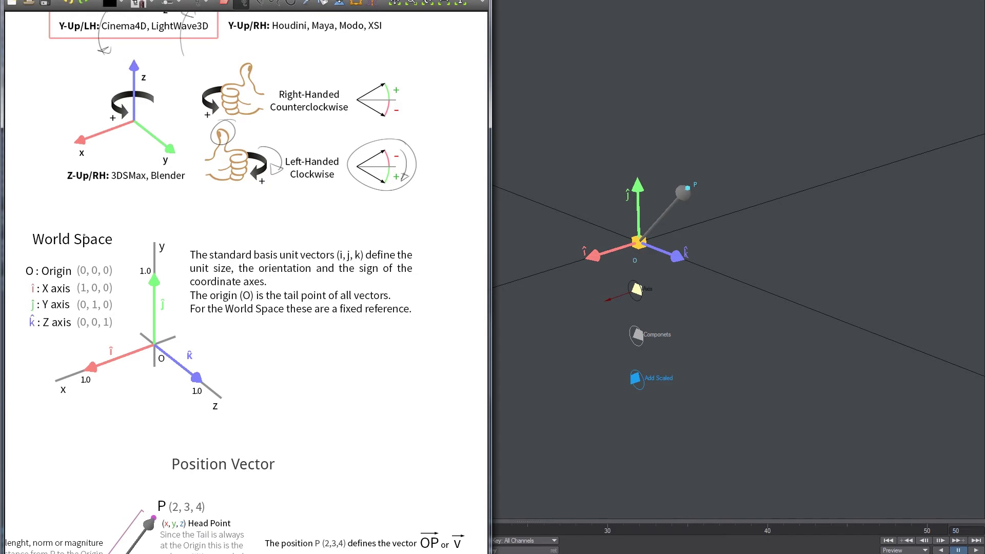
Sketch a vector from tail T to head H beside the Position Vector heading, and circle the Tail Point note
mouse_move(63, 210)
left_mouse_down()
mouse_move(77, 354)
mouse_move(118, 204)
left_mouse_up()
scroll(229, 373, "down", 5)
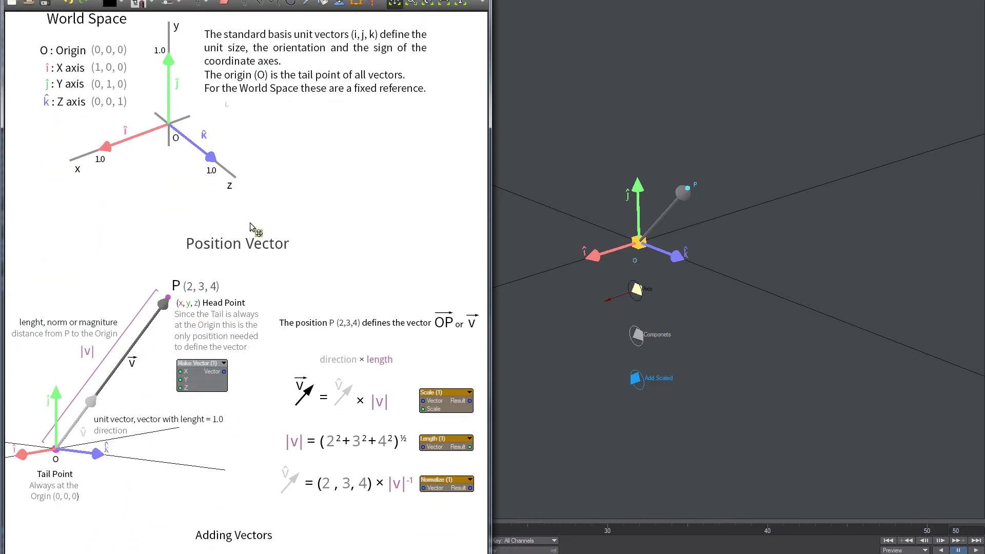
middle_click_drag(249, 226, 260, 221)
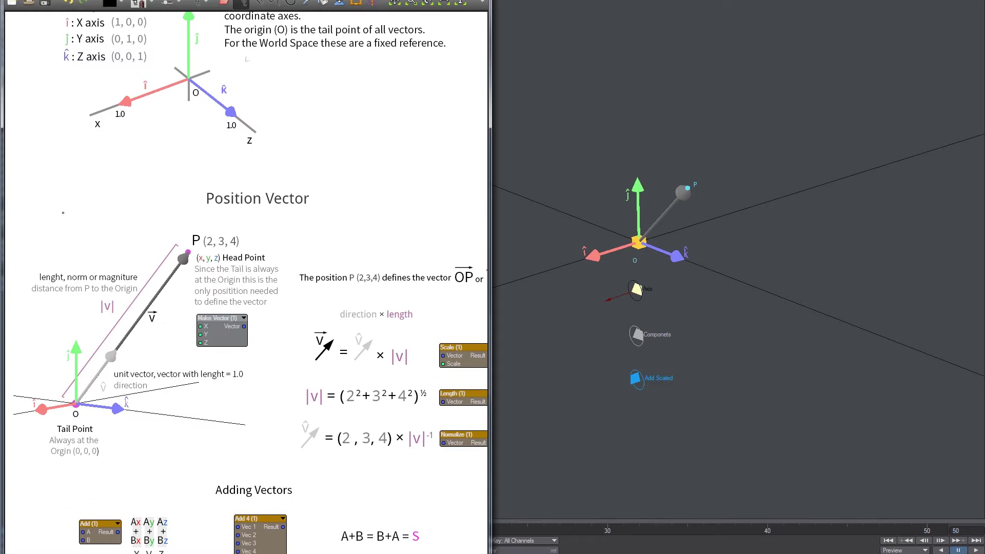
mouse_move(34, 253)
left_mouse_down()
mouse_move(101, 177)
mouse_move(109, 181)
left_mouse_up()
key("ctrl+z")
mouse_move(74, 418)
left_mouse_down()
mouse_move(112, 436)
mouse_move(54, 427)
left_mouse_up()
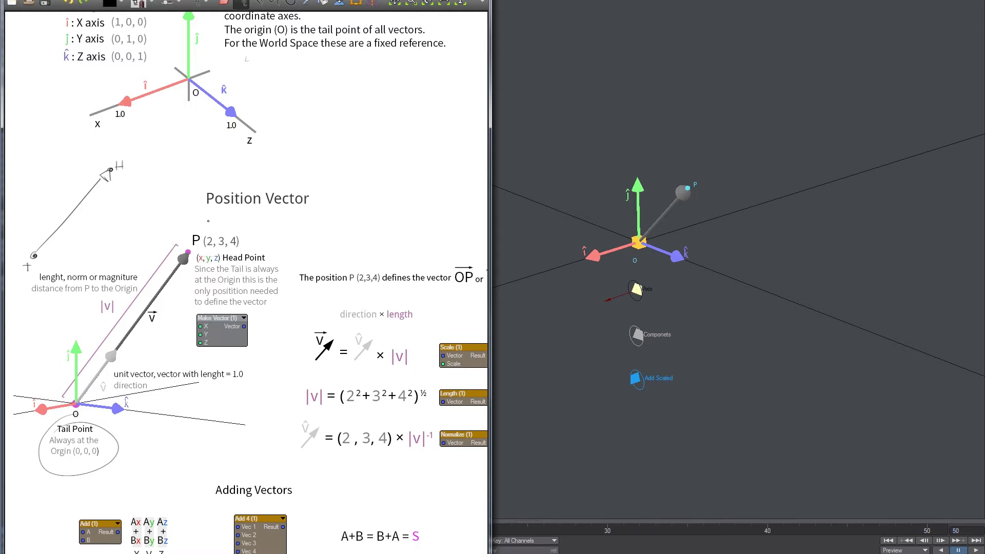
Draw two perpendicular axes beside the Position Vector heading and mark points A and B between them
scroll(300, 181, "right", 3)
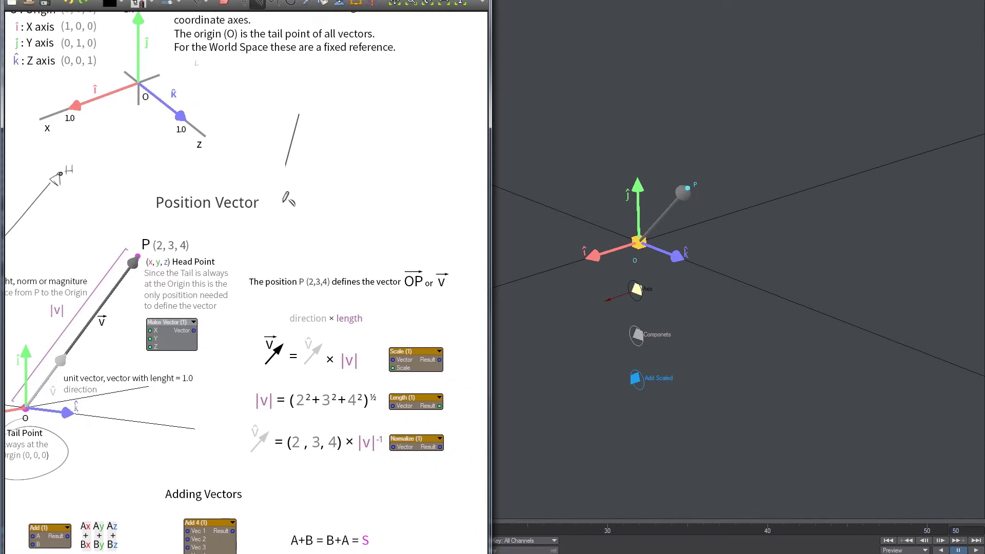
key("ctrl+z")
mouse_move(298, 119)
left_mouse_down()
mouse_move(298, 232)
mouse_move(440, 233)
left_mouse_up()
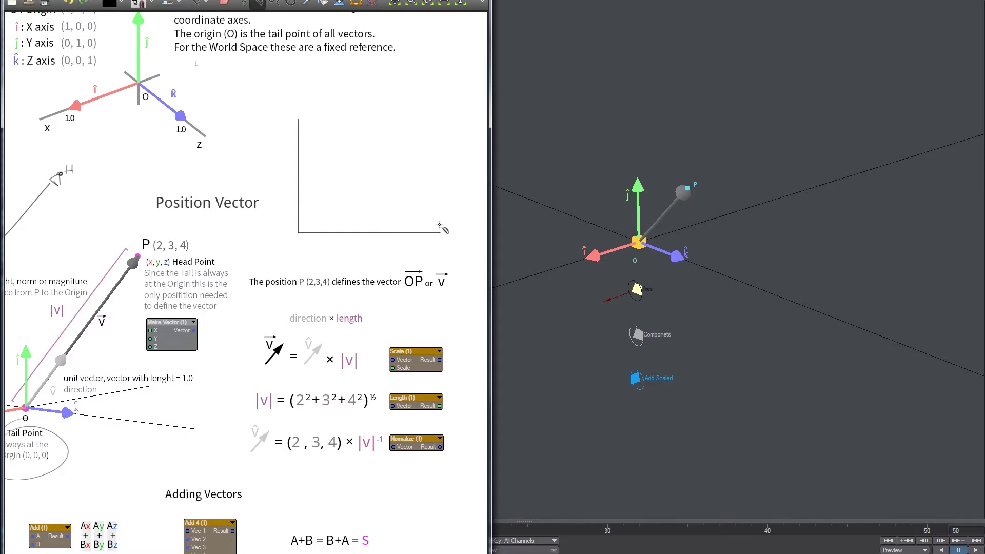
key("ctrl+z")
left_click_drag(331, 131, 339, 131)
mouse_move(333, 120)
left_mouse_down()
mouse_move(337, 110)
mouse_move(341, 119)
left_mouse_up()
left_click_drag(334, 116, 340, 117)
left_click_drag(417, 145, 417, 159)
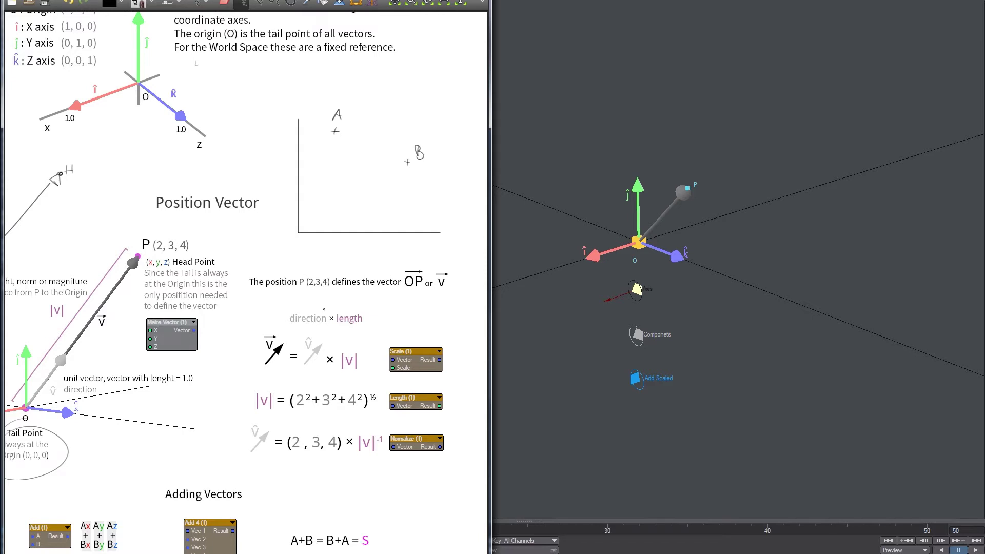
Label the sketch's origin O, draw arrows from it to A and B, and mark the angle between them as α
left_click_drag(290, 242, 291, 244)
middle_click_drag(241, 277, 268, 269)
mouse_move(325, 226)
left_mouse_down()
mouse_move(365, 121)
mouse_move(361, 131)
left_mouse_up()
mouse_move(325, 225)
left_mouse_down()
mouse_move(435, 158)
mouse_move(432, 166)
left_mouse_up()
mouse_move(340, 164)
left_mouse_down()
mouse_move(370, 178)
mouse_move(385, 209)
left_mouse_up()
left_click_drag(386, 161, 385, 173)
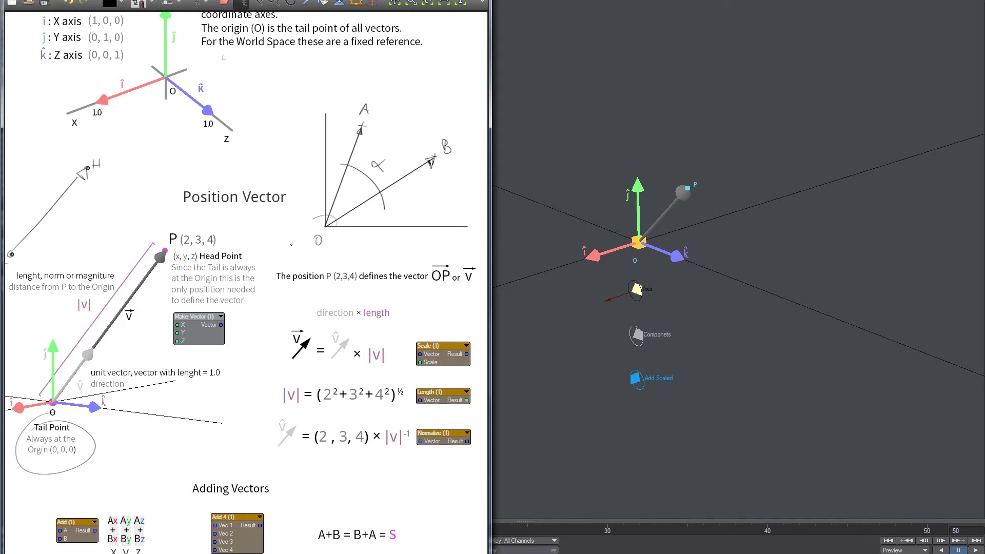
Label the arrow to A as vector OA and undo the extra strokes on the sketch
key("ctrl+z")
left_click_drag(350, 114, 351, 108)
key("ctrl+z")
mouse_move(335, 146)
left_mouse_down()
mouse_move(347, 149)
mouse_move(345, 136)
left_mouse_up()
mouse_move(373, 97)
left_mouse_down()
mouse_move(360, 97)
mouse_move(386, 123)
mouse_move(373, 95)
left_mouse_up()
key("ctrl+z")
key("ctrl+z")
key("ctrl+z")
Write the unit vector symbol v̂ next to the direction label of the position vector diagram
scroll(267, 102, "down", 3)
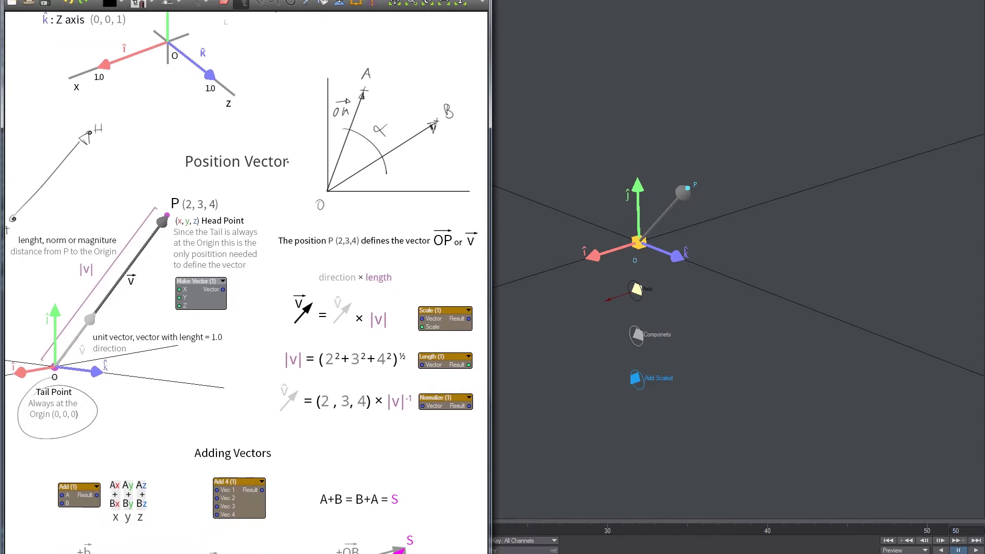
middle_click_drag(225, 225, 257, 210)
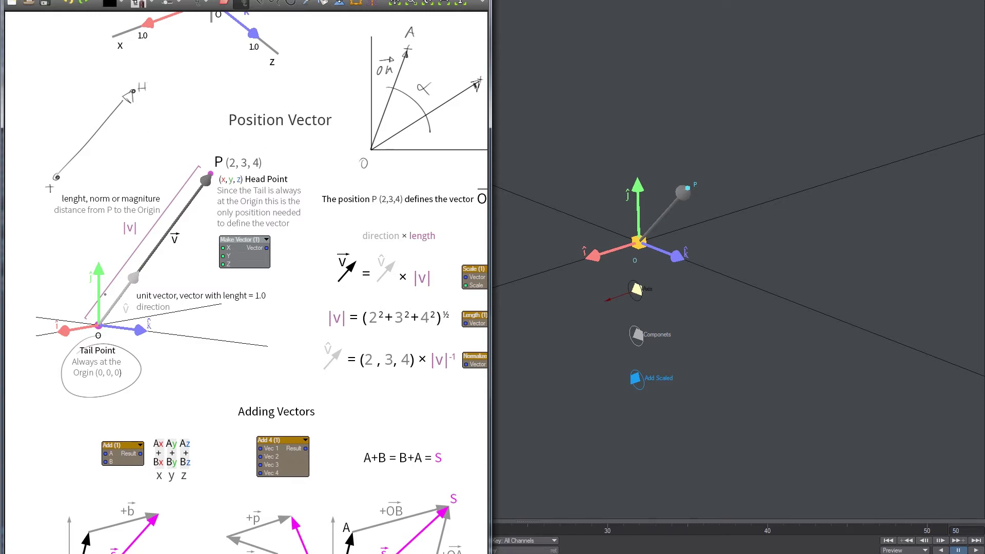
middle_click_drag(347, 227, 298, 203)
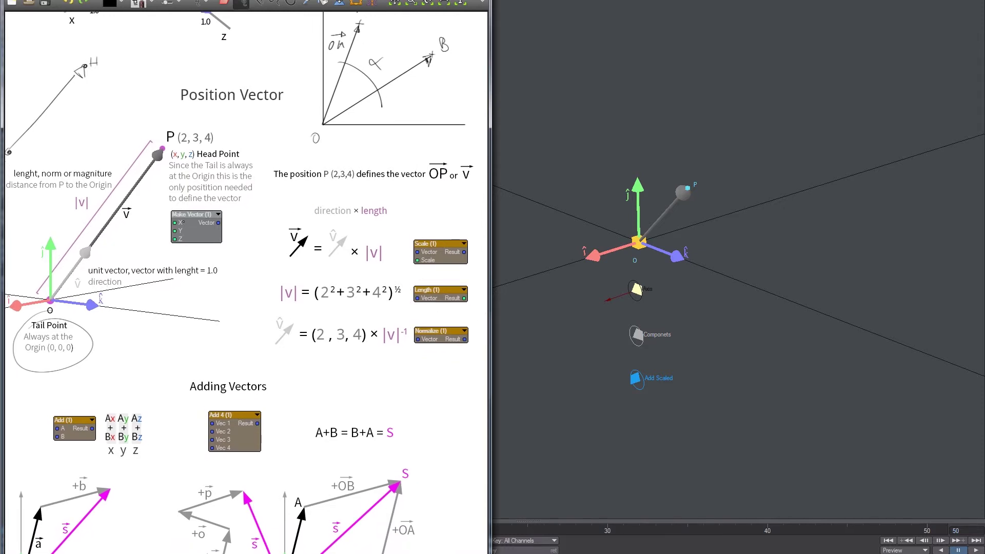
middle_click_drag(148, 220, 163, 220)
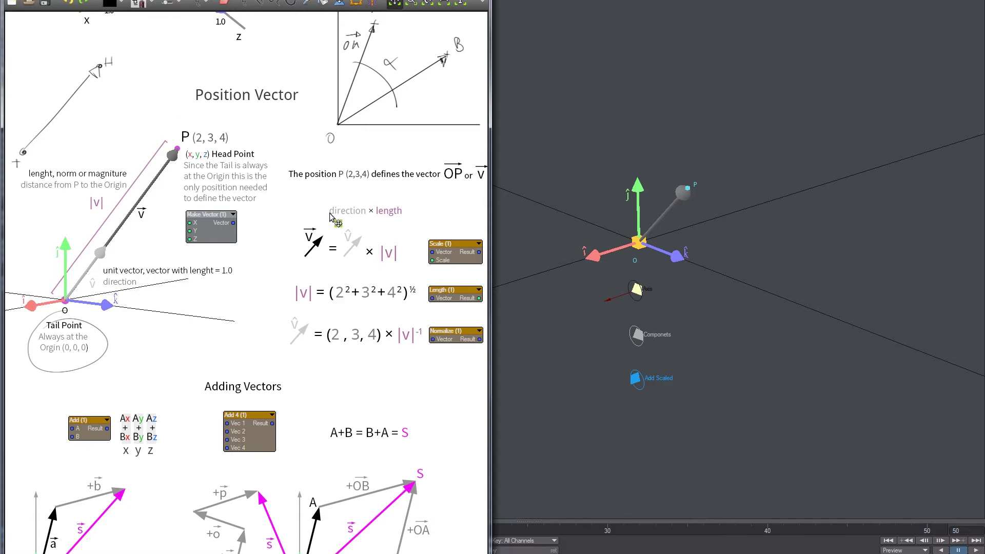
middle_click_drag(325, 223, 316, 220)
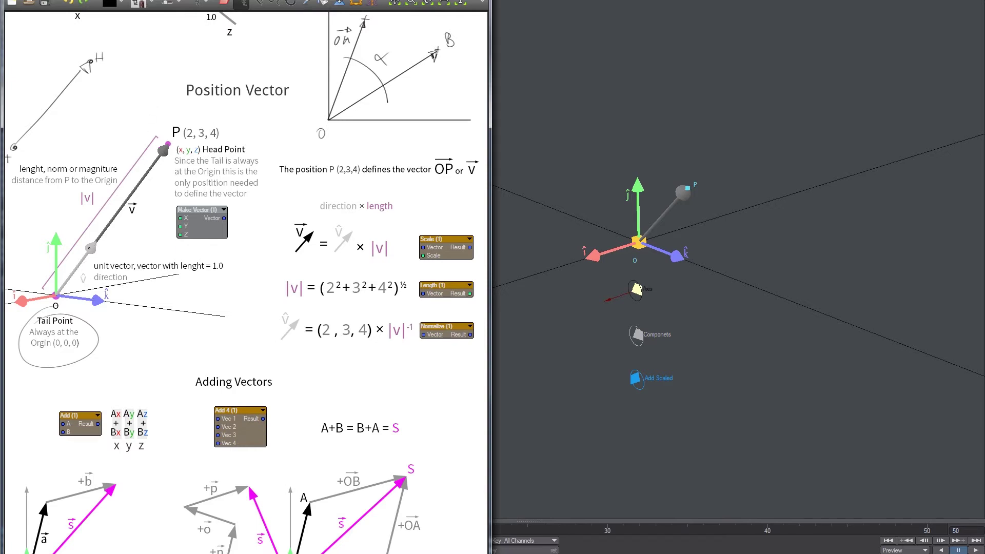
mouse_move(152, 293)
left_mouse_down()
mouse_move(164, 292)
mouse_move(159, 302)
mouse_move(163, 288)
left_mouse_up()
key("ctrl+z")
Revisit the World Space section and try a stroke beside the unit vector symbol, undoing it
scroll(164, 303, "up", 5)
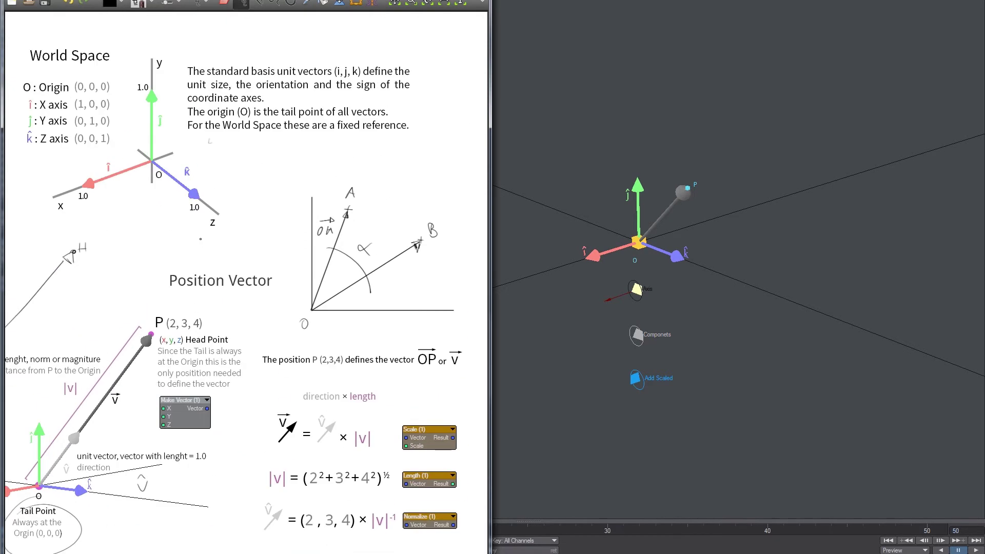
scroll(151, 333, "down", 4)
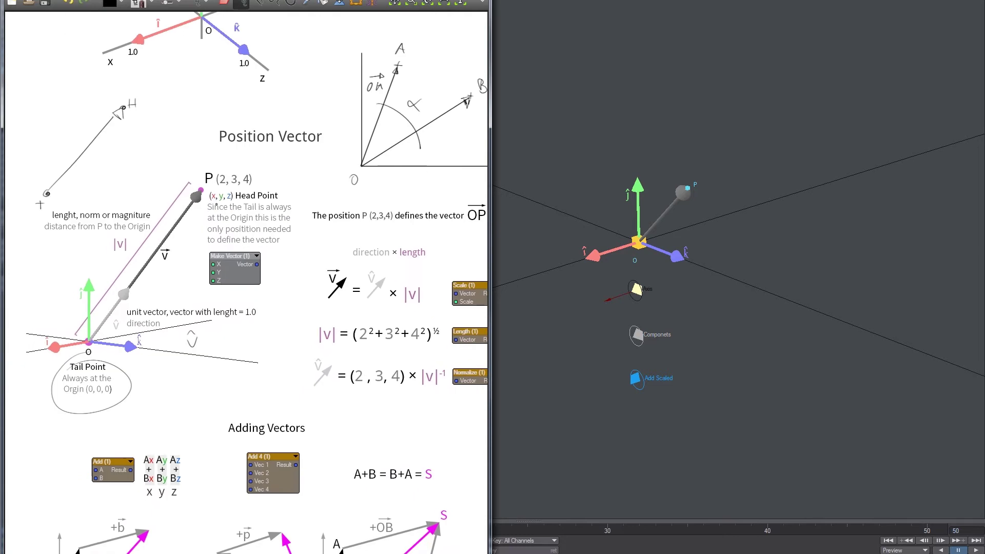
mouse_move(170, 337)
left_mouse_down()
mouse_move(186, 342)
mouse_move(169, 324)
left_mouse_up()
key("ctrl+z")
Mark the vector length formula and circle the Length node temporarily, undoing the strokes
middle_click_drag(326, 296, 277, 276)
middle_click_drag(333, 242, 319, 233)
mouse_move(322, 287)
left_mouse_down()
mouse_move(233, 304)
mouse_move(286, 292)
mouse_move(262, 301)
left_mouse_up()
key("ctrl+z")
key("ctrl+z")
mouse_move(340, 286)
left_mouse_down()
mouse_move(254, 296)
mouse_move(384, 292)
mouse_move(250, 314)
mouse_move(341, 287)
left_mouse_up()
key("ctrl+z")
key("ctrl+z")
key("ctrl+z")
left_click_drag(439, 287, 395, 288)
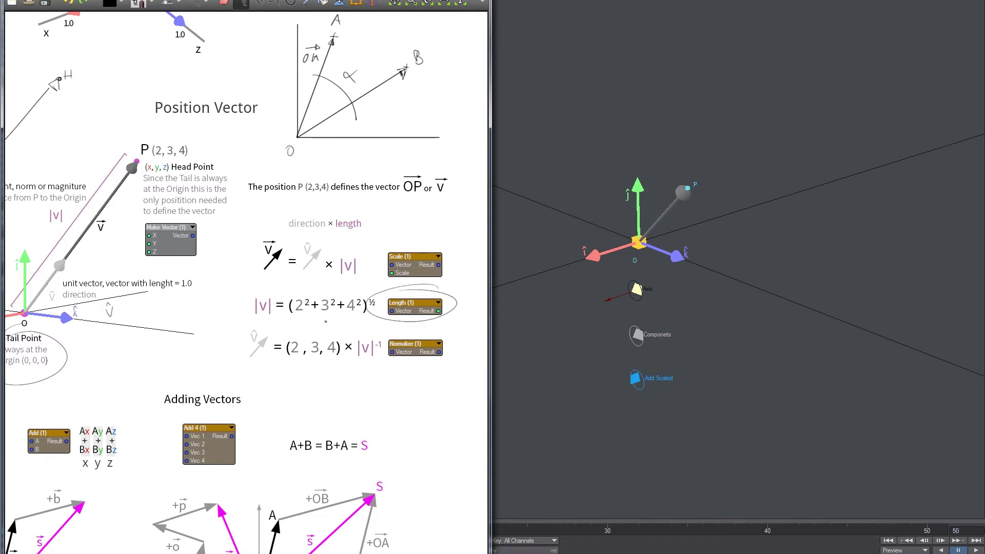
key("ctrl+z")
Mark terms of the length and normalize formulas temporarily, undoing each stroke
middle_click_drag(12, 279, 45, 276)
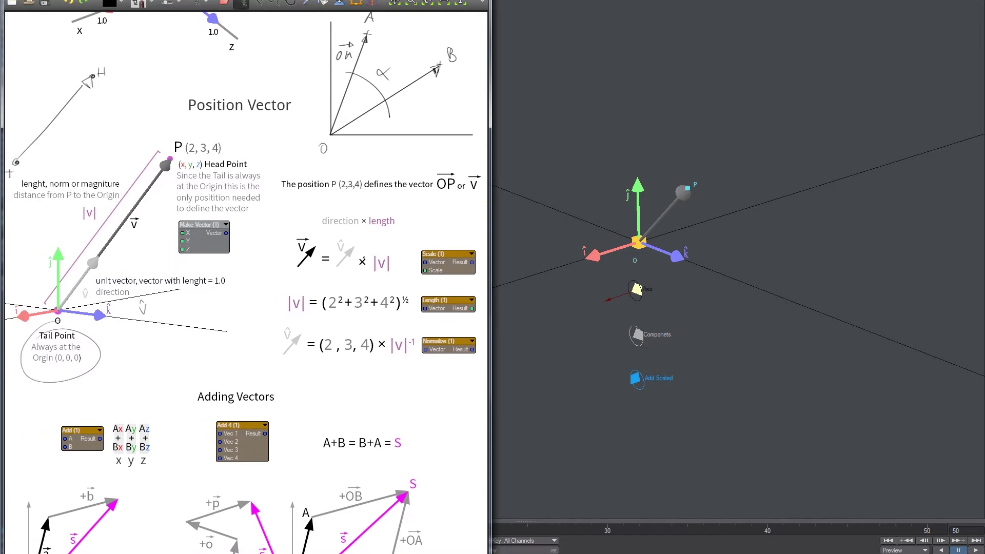
middle_click_drag(462, 327, 452, 301)
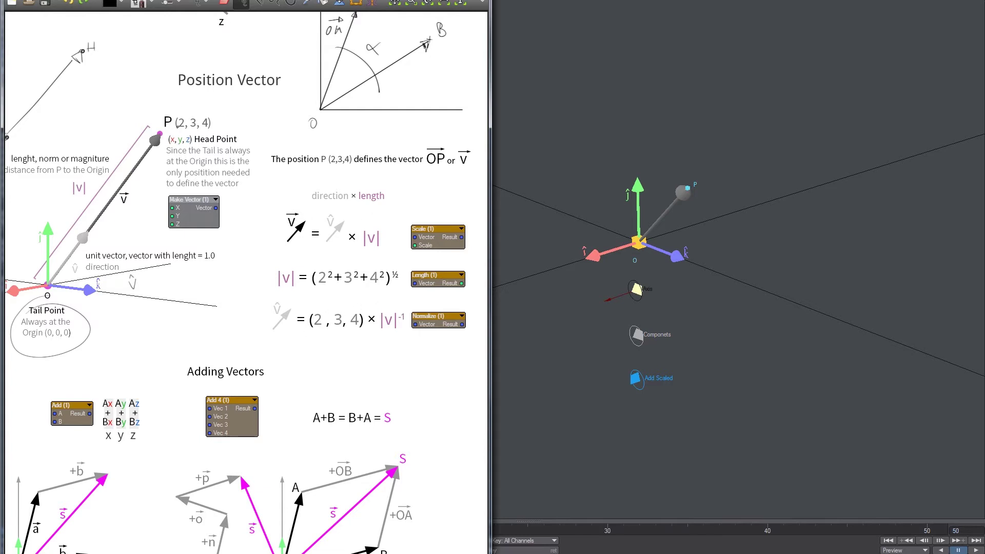
mouse_move(358, 261)
left_mouse_down()
mouse_move(343, 254)
mouse_move(395, 284)
left_mouse_up()
key("ctrl+z")
mouse_move(295, 266)
left_mouse_down()
mouse_move(306, 281)
mouse_move(302, 266)
left_mouse_up()
key("ctrl+z")
left_click_drag(388, 305, 392, 304)
key("ctrl+z")
Sketch an arrow below the position vector diagram and annotate it with "5 / 5" and a circled 1
left_click_drag(126, 354, 195, 286)
mouse_move(168, 327)
left_mouse_down()
mouse_move(161, 333)
mouse_move(182, 334)
left_mouse_up()
left_click_drag(190, 283, 196, 291)
left_click_drag(205, 325, 198, 334)
mouse_move(141, 355)
left_mouse_down()
mouse_move(150, 354)
mouse_move(146, 370)
left_mouse_up()
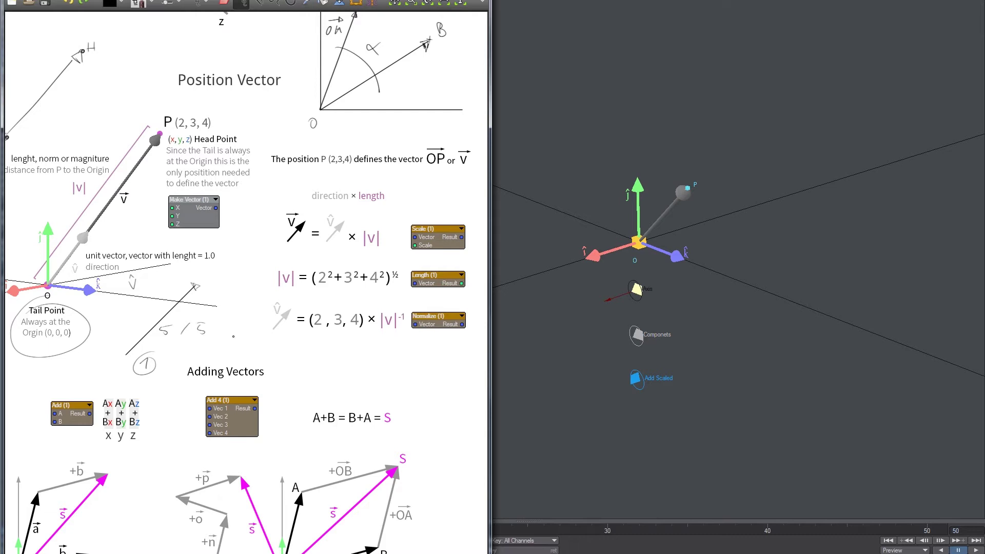
Write "0, 0, 0" below the Normalize node and "0" beside the Length node
mouse_move(417, 337)
left_mouse_down()
mouse_move(419, 349)
mouse_move(434, 337)
left_mouse_up()
left_click_drag(441, 345, 455, 338)
middle_click_drag(455, 280, 427, 272)
left_click_drag(452, 268, 451, 267)
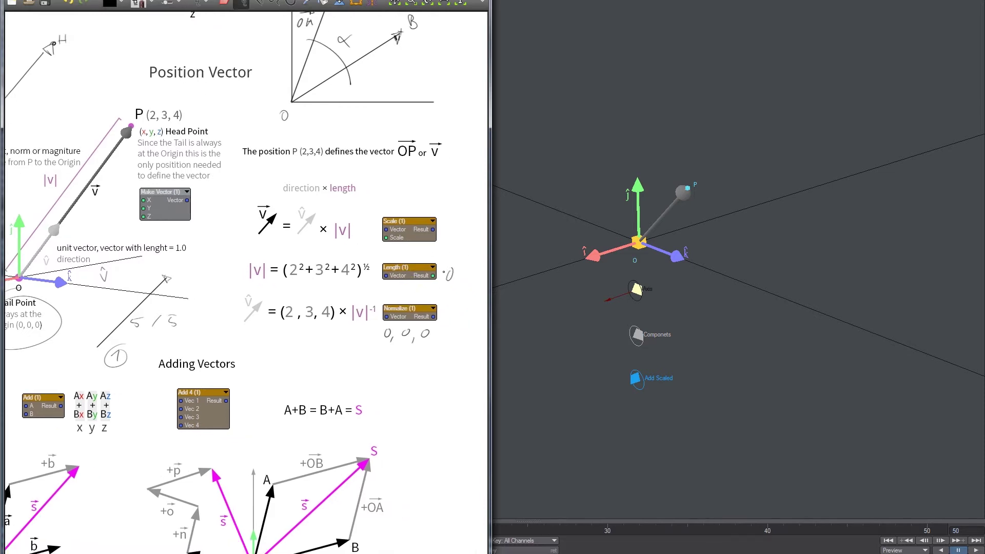
Annotate the Multiply Vector by Scalar diagram with "×2 length" at A×2.0 and ".5 length" and "flip direction" at A×-0.5
middle_click_drag(282, 340, 322, 232)
middle_click_drag(356, 196, 313, 201)
middle_click_drag(475, 173, 333, 170)
middle_click_drag(85, 254, 178, 244)
middle_click_drag(178, 182, 218, 176)
middle_click_drag(406, 148, 209, 158)
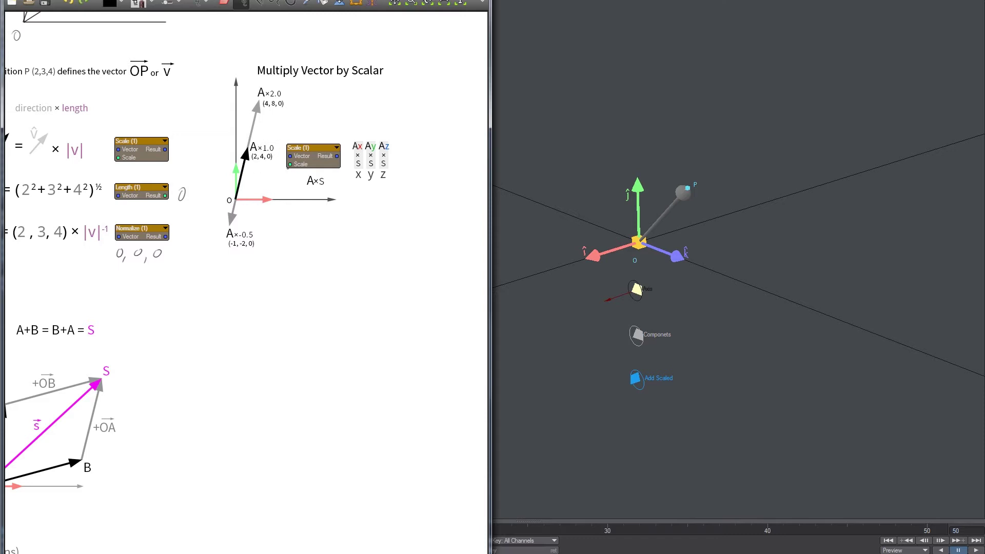
left_click_drag(270, 131, 264, 126)
key("ctrl+z")
left_click_drag(301, 91, 307, 98)
mouse_move(307, 91)
left_mouse_down()
mouse_move(301, 99)
mouse_move(367, 105)
mouse_move(381, 97)
left_mouse_up()
mouse_move(301, 229)
left_mouse_down()
mouse_move(294, 236)
mouse_move(354, 248)
mouse_move(377, 241)
mouse_move(376, 228)
left_mouse_up()
mouse_move(293, 273)
left_mouse_down()
mouse_move(318, 277)
mouse_move(342, 261)
mouse_move(378, 277)
mouse_move(395, 268)
mouse_move(405, 275)
left_mouse_up()
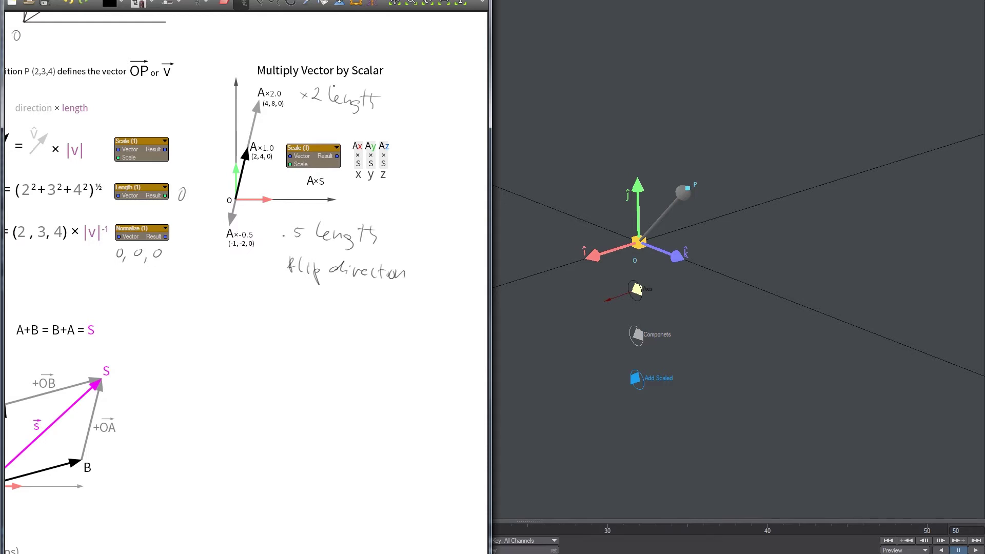
Write the example component sum 2, 5, 3 plus 2, 4, -3 beside the Add component columns under Adding Vectors
scroll(247, 282, "left", 3)
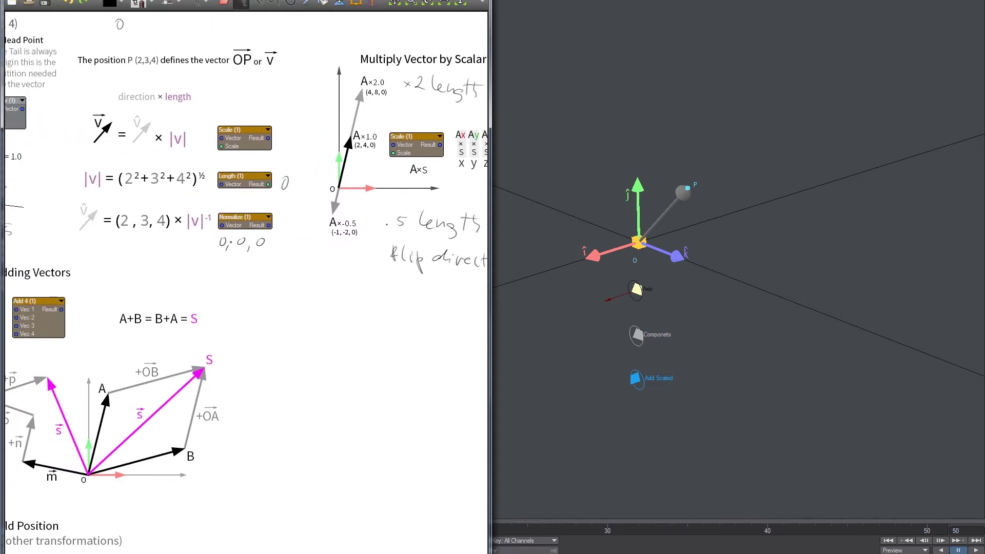
scroll(69, 446, "left", 7)
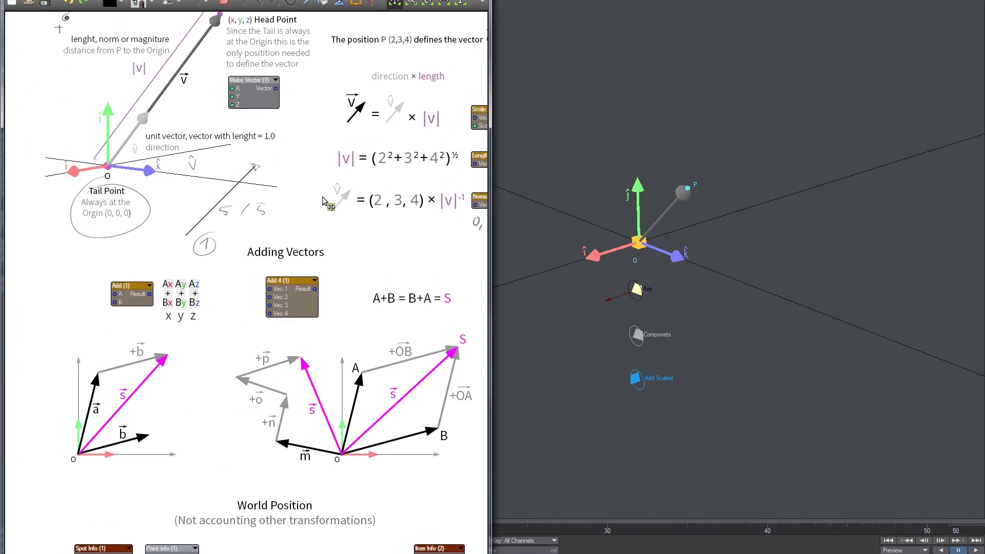
mouse_move(136, 356)
left_mouse_down()
mouse_move(154, 353)
mouse_move(124, 365)
left_mouse_up()
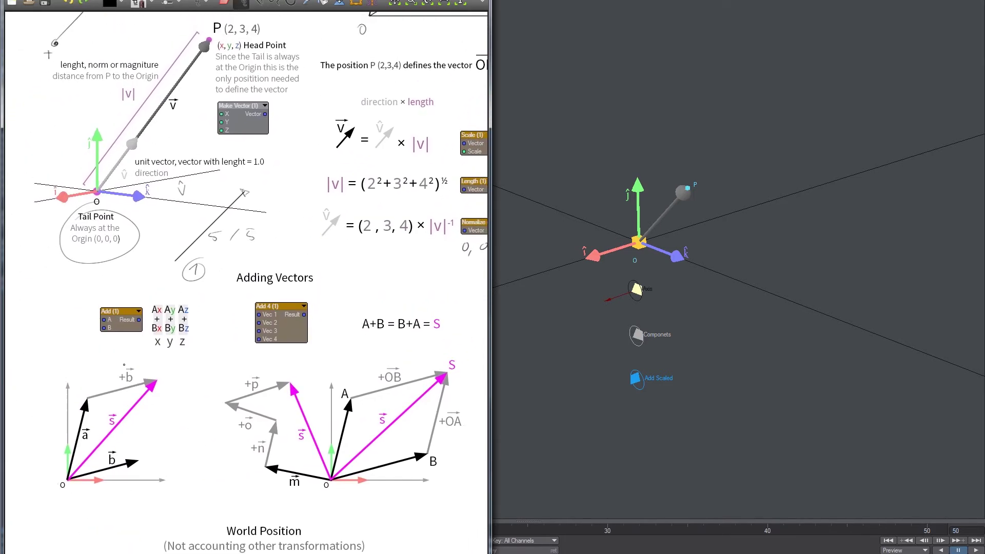
left_click_drag(86, 431, 103, 455)
mouse_move(174, 292)
left_mouse_down()
mouse_move(199, 329)
mouse_move(186, 296)
mouse_move(149, 318)
mouse_move(164, 298)
left_mouse_up()
left_click_drag(147, 331, 166, 316)
left_click_drag(149, 313, 184, 291)
mouse_move(146, 353)
left_mouse_down()
mouse_move(201, 300)
mouse_move(203, 337)
mouse_move(218, 342)
left_mouse_up()
left_click_drag(229, 309, 230, 342)
mouse_move(202, 300)
left_mouse_down()
mouse_move(255, 317)
mouse_move(208, 288)
left_mouse_up()
Undo the temporary marks on the two-vector sum diagram and label the tip of the summed vector with "x, y, z"
key("ctrl+z")
key("ctrl+z")
left_click_drag(117, 357, 87, 383)
key("ctrl+z")
mouse_move(67, 474)
left_mouse_down()
mouse_move(54, 489)
mouse_move(70, 473)
left_mouse_up()
key("ctrl+z")
left_click_drag(161, 375, 188, 382)
mouse_move(192, 374)
left_mouse_down()
mouse_move(199, 379)
mouse_move(158, 370)
left_mouse_up()
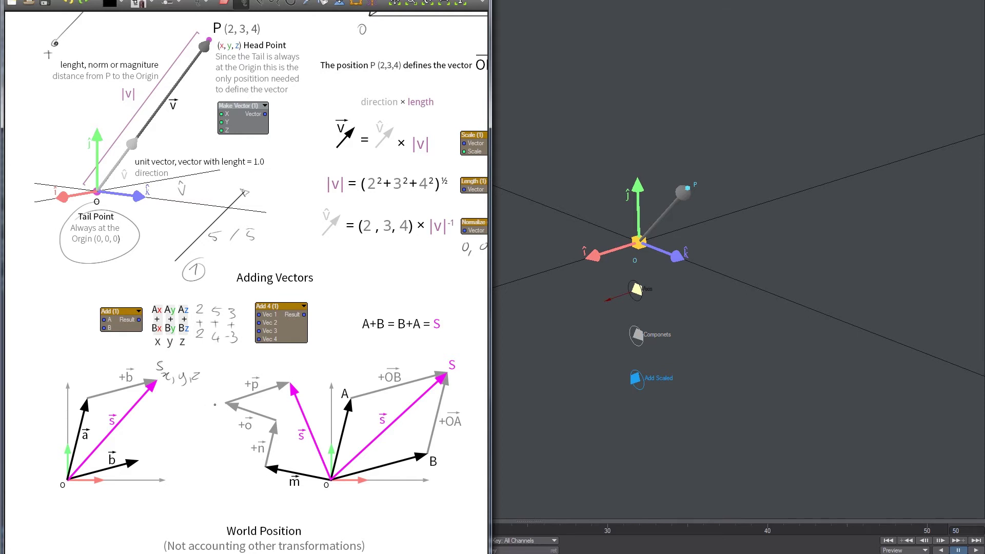
Mark the multi-vector sum, the A+B = B+A = S formula and the area around S temporarily, undoing each stroke
middle_click_drag(267, 397, 254, 395)
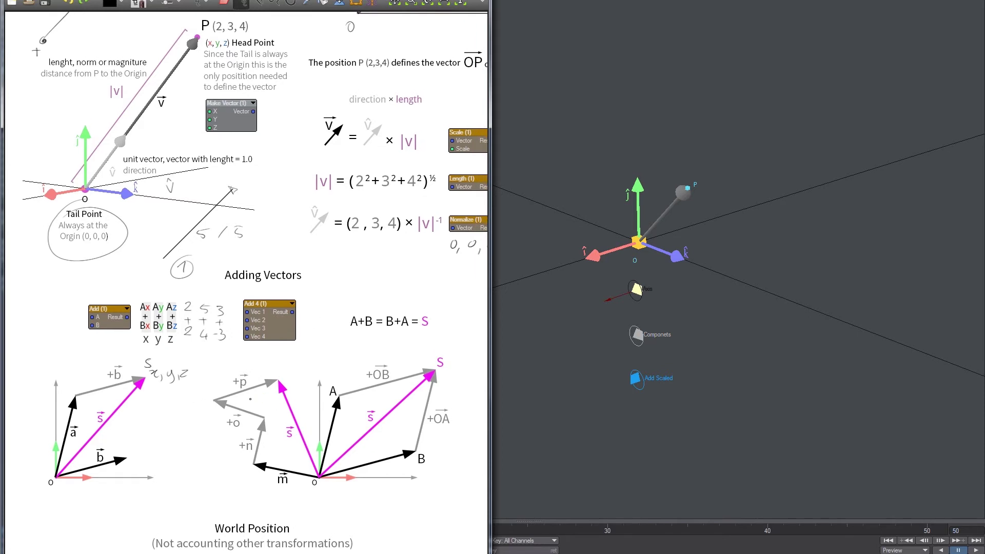
mouse_move(234, 394)
left_mouse_down()
mouse_move(205, 420)
mouse_move(241, 393)
left_mouse_up()
key("ctrl+z")
middle_click_drag(309, 374, 296, 363)
left_click_drag(331, 320, 417, 319)
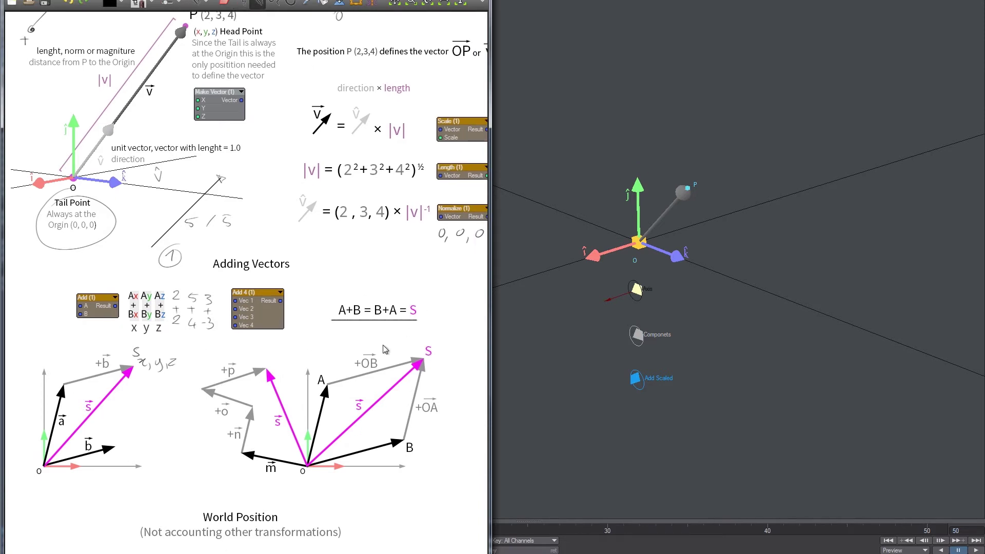
key("ctrl+z")
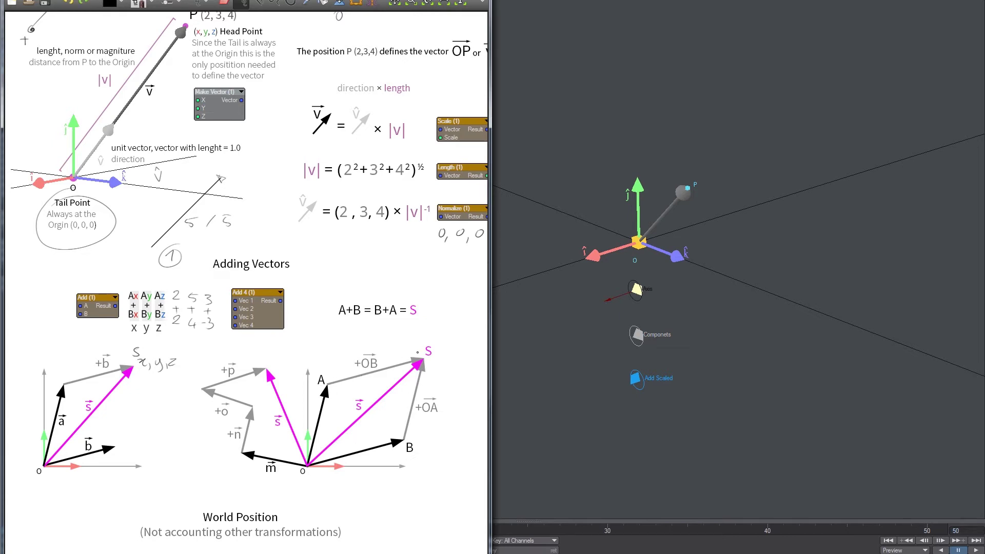
left_click_drag(439, 351, 442, 352)
key("ctrl+z")
left_click_drag(436, 340, 434, 338)
key("ctrl+z")
Switch to LightWave Layout, move item P to about X 914 mm, Y 1.5 m, Z 2.06 m, and return to the notes
scroll(290, 425, "down", 2)
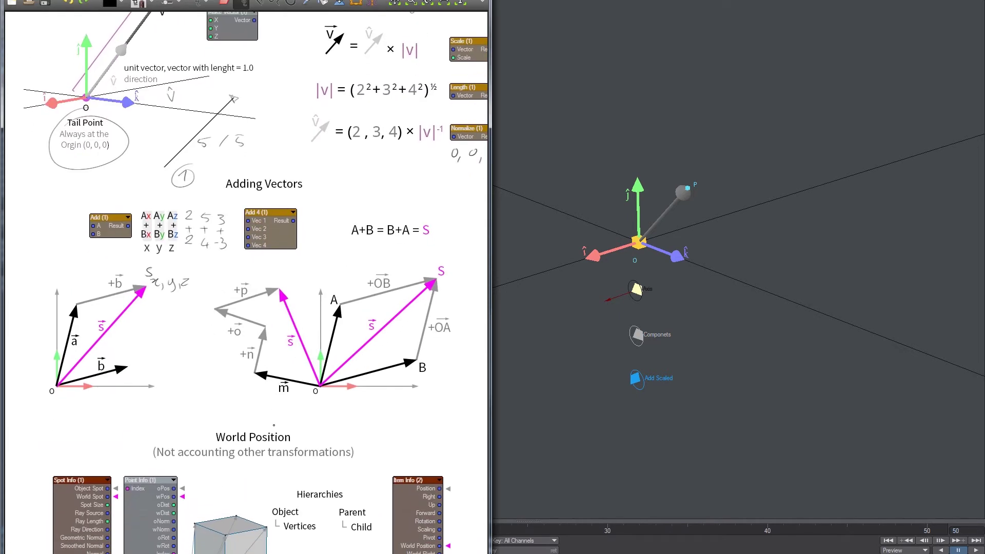
scroll(261, 336, "down", 3)
scroll(135, 333, "down", 5)
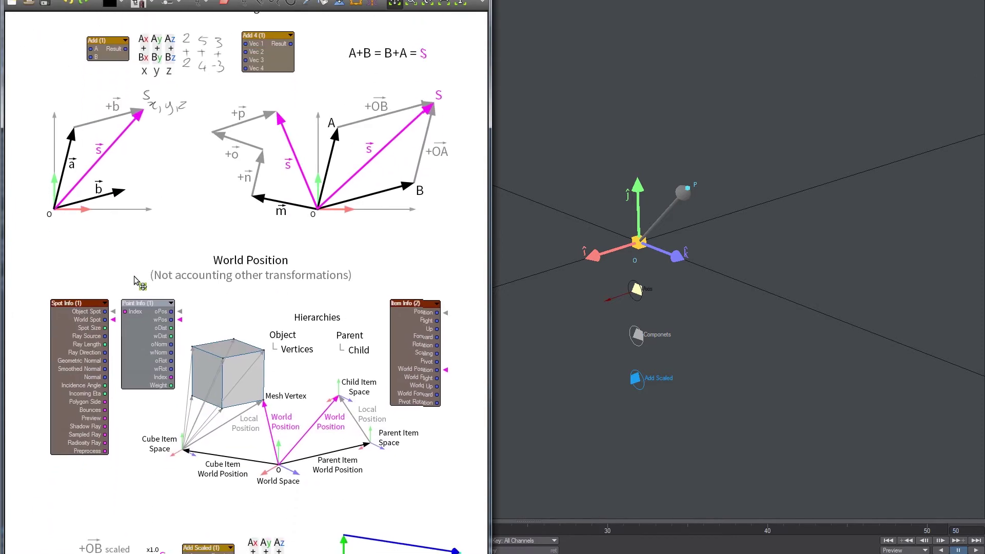
scroll(135, 303, "up", 3)
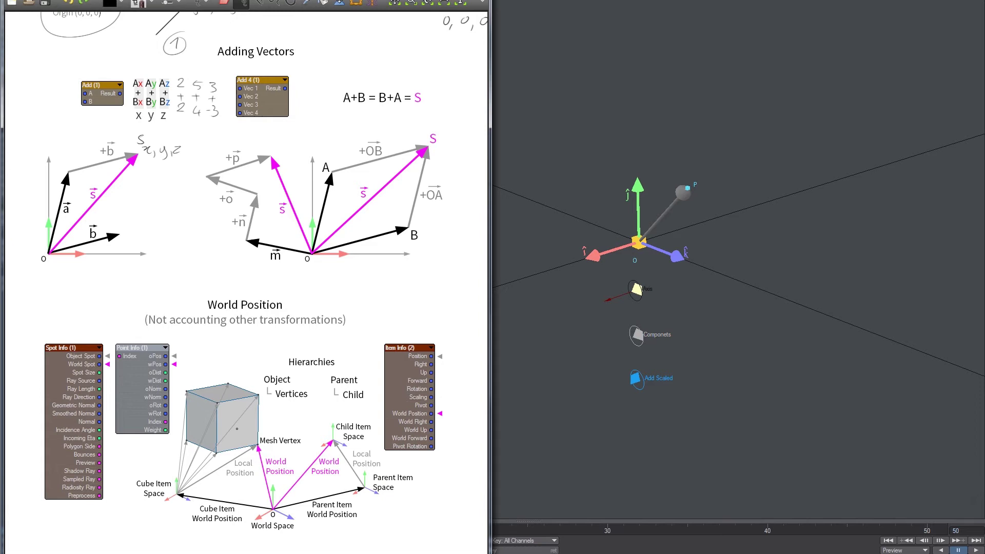
mouse_move(688, 186)
left_mouse_down()
mouse_move(673, 189)
mouse_move(684, 179)
mouse_move(687, 204)
mouse_move(688, 188)
left_mouse_up()
key("y")
key("t")
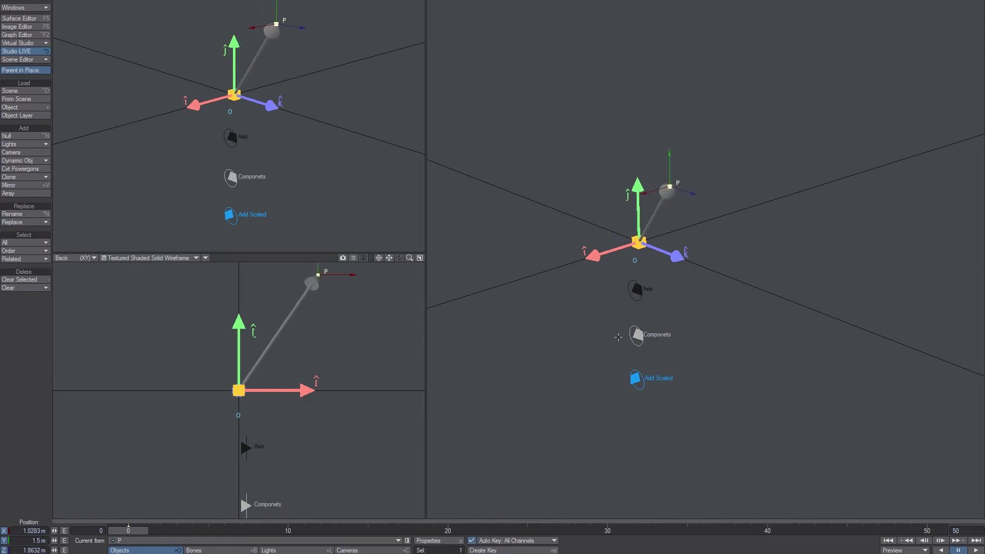
key("alt+Tab")
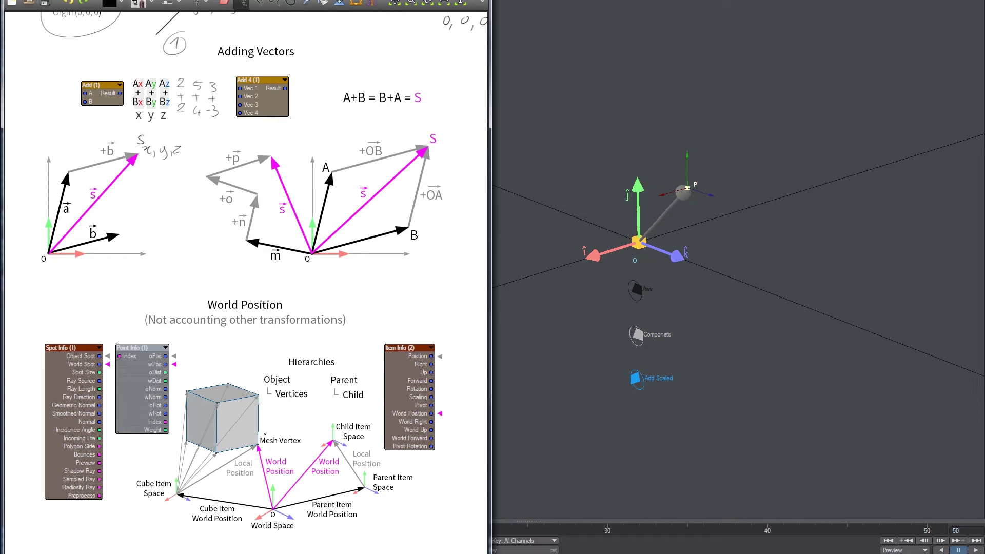
Mark Cube Item Space and the local lines to the cube's vertices temporarily, undoing the strokes
mouse_move(178, 471)
left_mouse_down()
mouse_move(136, 479)
mouse_move(197, 485)
mouse_move(174, 466)
left_mouse_up()
left_click(176, 462)
mouse_move(224, 454)
left_mouse_down()
mouse_move(251, 454)
mouse_move(241, 487)
mouse_move(222, 464)
mouse_move(246, 451)
left_mouse_up()
mouse_move(194, 475)
left_mouse_down()
mouse_move(148, 511)
mouse_move(191, 470)
mouse_move(172, 463)
left_mouse_up()
key("ctrl+z")
key("ctrl+z")
key("ctrl+z")
Mark the world space origin, the cube item's world position and the mesh vertex temporarily, undoing each stroke
mouse_move(285, 491)
left_mouse_down()
mouse_move(241, 500)
mouse_move(277, 480)
left_mouse_up()
key("ctrl+z")
left_click_drag(197, 472, 150, 471)
key("ctrl+z")
mouse_move(185, 468)
left_mouse_down()
mouse_move(149, 485)
mouse_move(200, 513)
left_mouse_up()
key("ctrl+z")
mouse_move(277, 481)
left_mouse_down()
mouse_move(256, 513)
mouse_move(287, 482)
left_mouse_up()
key("ctrl+z")
mouse_move(298, 455)
left_mouse_down()
mouse_move(259, 485)
mouse_move(302, 447)
left_mouse_up()
key("ctrl+z")
left_click_drag(235, 502, 201, 507)
key("ctrl+z")
mouse_move(290, 445)
left_mouse_down()
mouse_move(260, 456)
mouse_move(293, 447)
left_mouse_up()
key("ctrl+z")
Mark the Hierarchies labels and Parent Item Space temporarily, undoing each stroke
mouse_move(334, 339)
left_mouse_down()
mouse_move(275, 361)
mouse_move(280, 352)
mouse_move(276, 392)
mouse_move(289, 367)
mouse_move(315, 391)
mouse_move(293, 380)
left_mouse_up()
key("ctrl+z")
key("ctrl+z")
key("ctrl+z")
key("ctrl+z")
mouse_move(360, 372)
left_mouse_down()
mouse_move(319, 379)
mouse_move(348, 383)
left_mouse_up()
key("ctrl+z")
key("ctrl+z")
left_click_drag(407, 468, 403, 468)
key("ctrl+z")
left_click(556, 8)
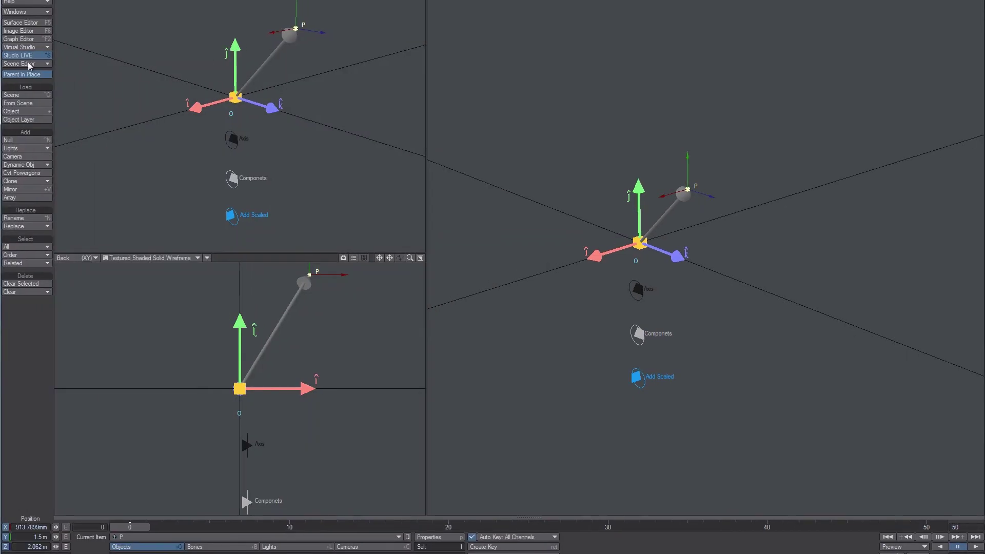
left_click(31, 40)
left_click(620, 306)
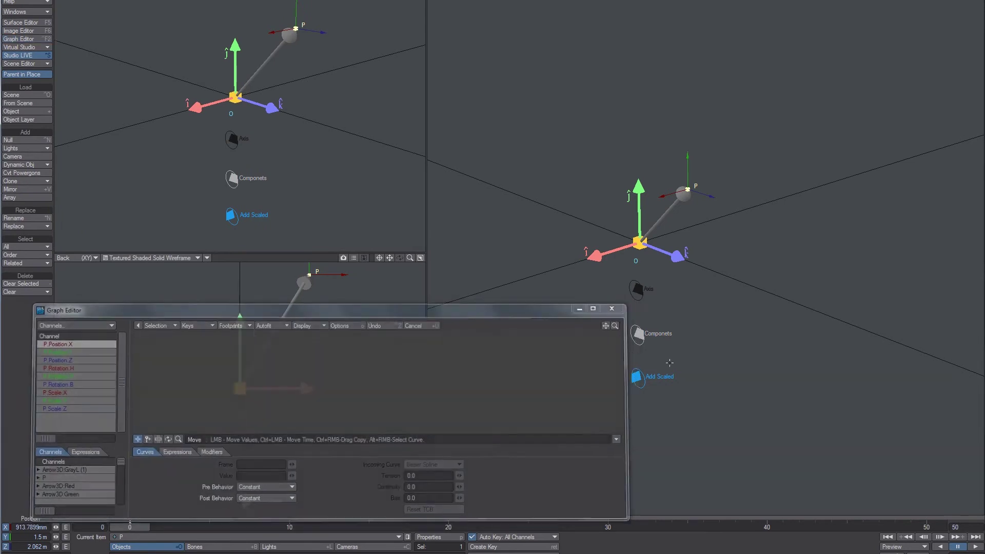
key("alt+Tab")
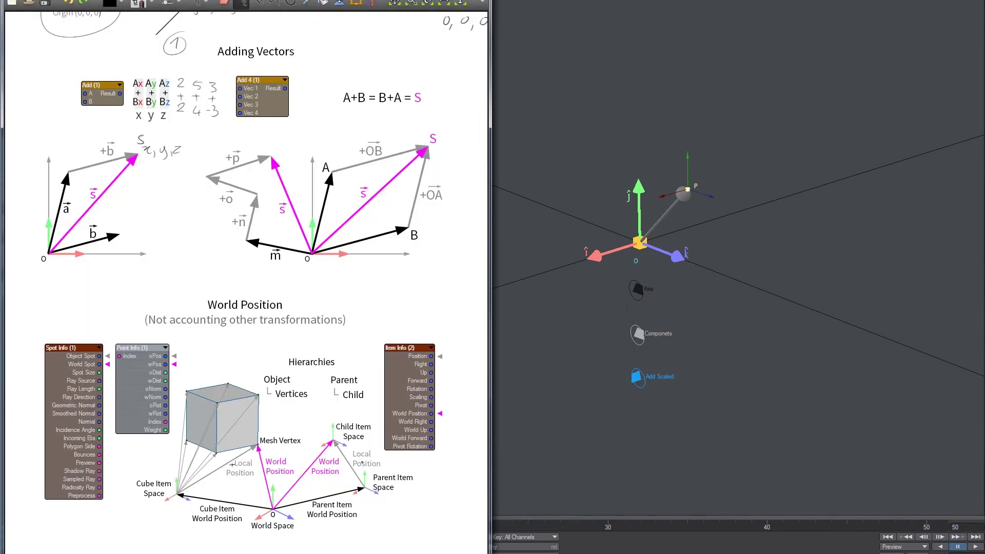
Underline the "(Not accounting other transformations)" note below the World Position heading
left_click_drag(384, 463, 380, 464)
key("ctrl+z")
left_click_drag(364, 411, 325, 414)
key("ctrl+z")
key("ctrl+z")
left_click_drag(145, 330, 329, 334)
Circle the Parent Item World Position and Local Position labels temporarily, undoing each stroke
mouse_move(335, 496)
left_mouse_down()
mouse_move(362, 496)
mouse_move(329, 497)
left_mouse_up()
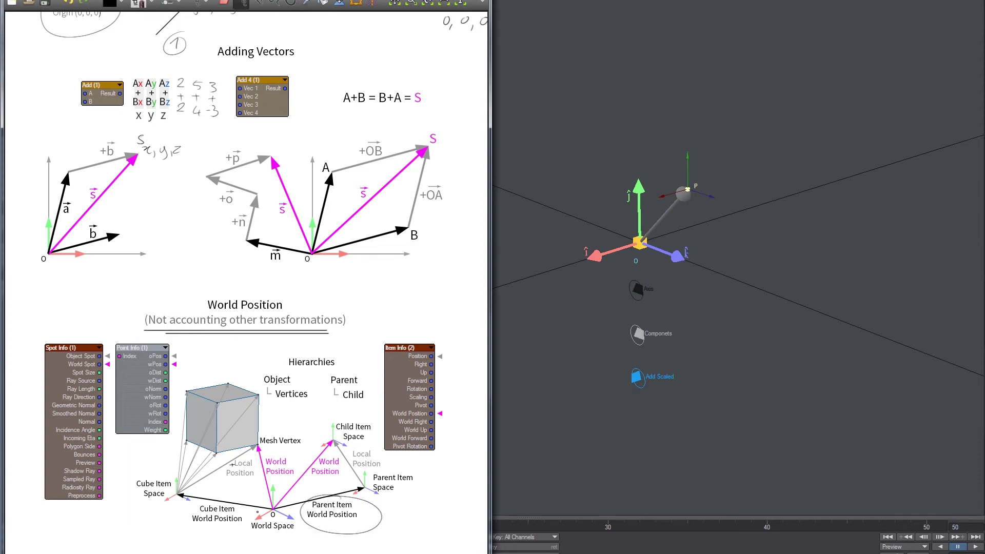
key("ctrl+z")
mouse_move(372, 442)
left_mouse_down()
mouse_move(339, 446)
mouse_move(364, 472)
left_mouse_up()
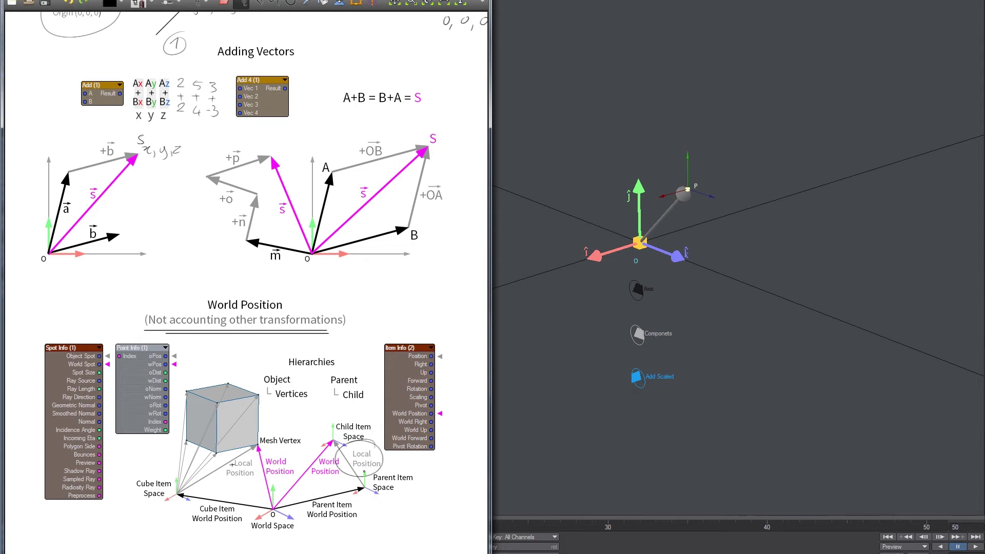
key("ctrl+z")
left_click_drag(343, 497, 345, 498)
key("ctrl+z")
left_click_drag(378, 446, 374, 447)
key("ctrl+z")
Trace the child's World Position vector and circle the two-vector sum diagram temporarily, undoing each stroke
left_click_drag(273, 506, 325, 446)
key("ctrl+z")
left_click_drag(322, 424, 295, 434)
key("ctrl+z")
mouse_move(121, 122)
left_mouse_down()
mouse_move(157, 248)
mouse_move(55, 128)
left_mouse_up()
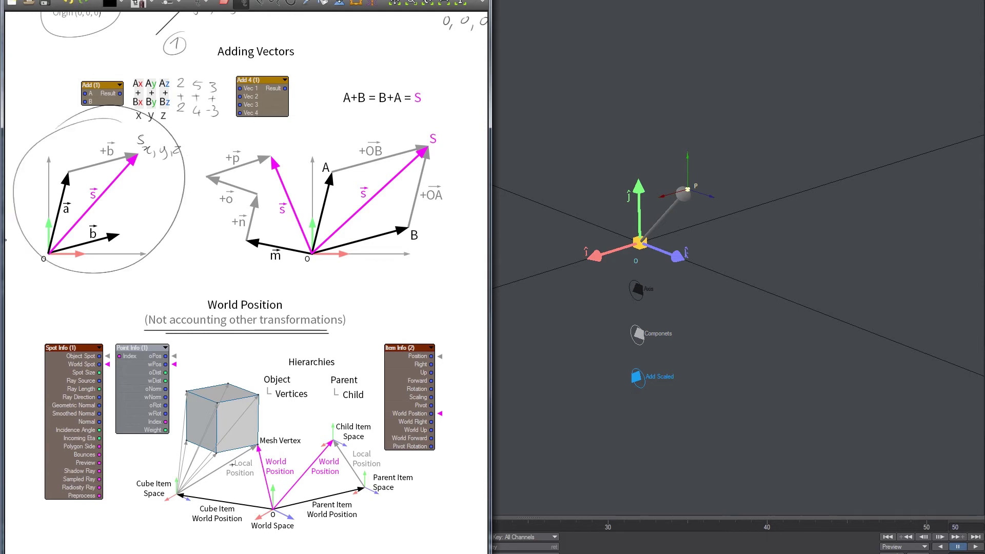
key("ctrl+z")
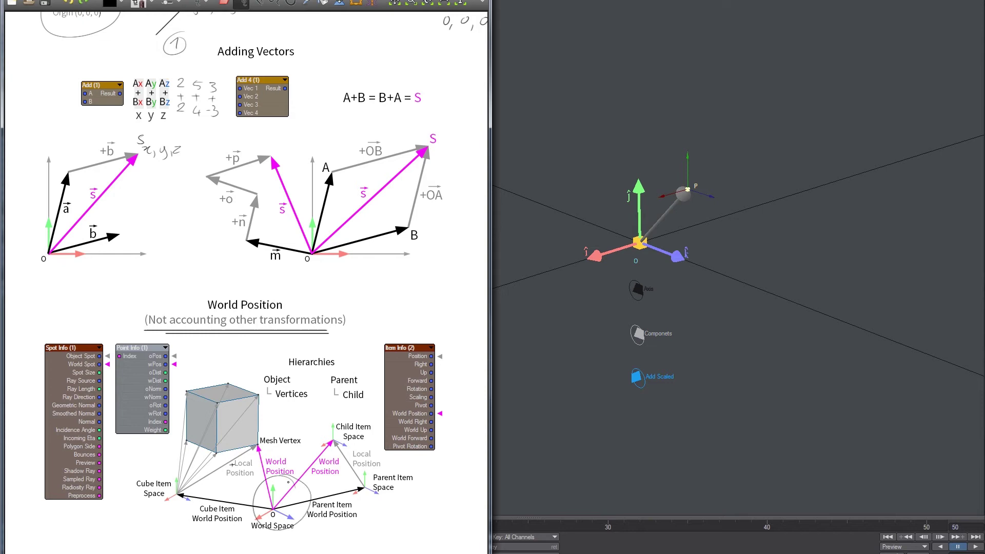
Circle Parent Item Space and Cube Item Space in the World Position diagram
mouse_move(395, 463)
left_mouse_down()
mouse_move(377, 501)
mouse_move(393, 464)
left_mouse_up()
mouse_move(195, 469)
left_mouse_down()
mouse_move(154, 516)
mouse_move(197, 471)
left_mouse_up()
left_click_drag(252, 453, 256, 456)
left_click_drag(338, 452, 366, 445)
key("ctrl+z")
key("ctrl+z")
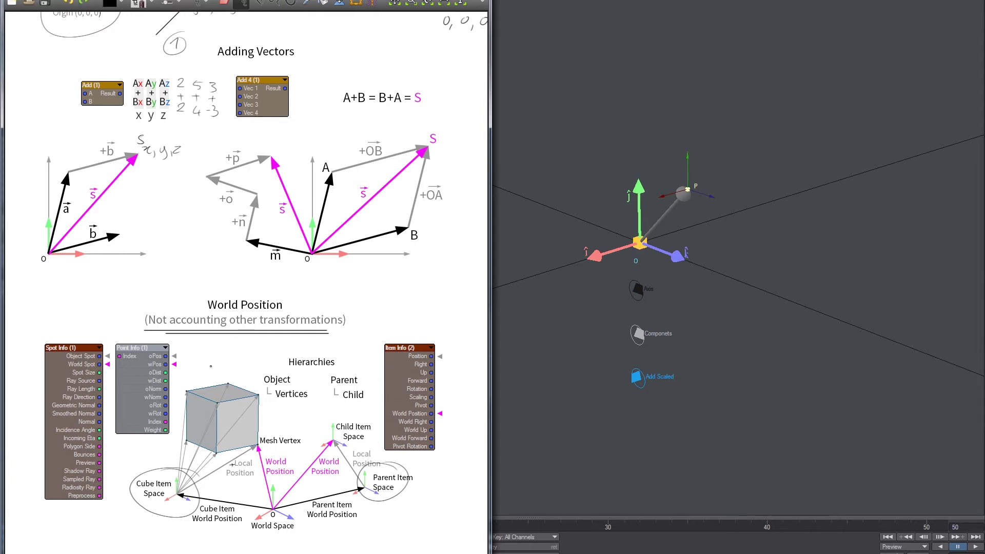
Switch to LightWave Layout and open the node editor of item P's Nodal Motion modifier
left_click(726, 173)
left_click_drag(726, 173, 704, 178, "alt")
mouse_move(653, 197)
left_mouse_down()
mouse_move(637, 201)
mouse_move(666, 193)
mouse_move(680, 203)
mouse_move(683, 229)
left_mouse_up()
scroll(667, 205, "down", 4)
left_click(547, 246)
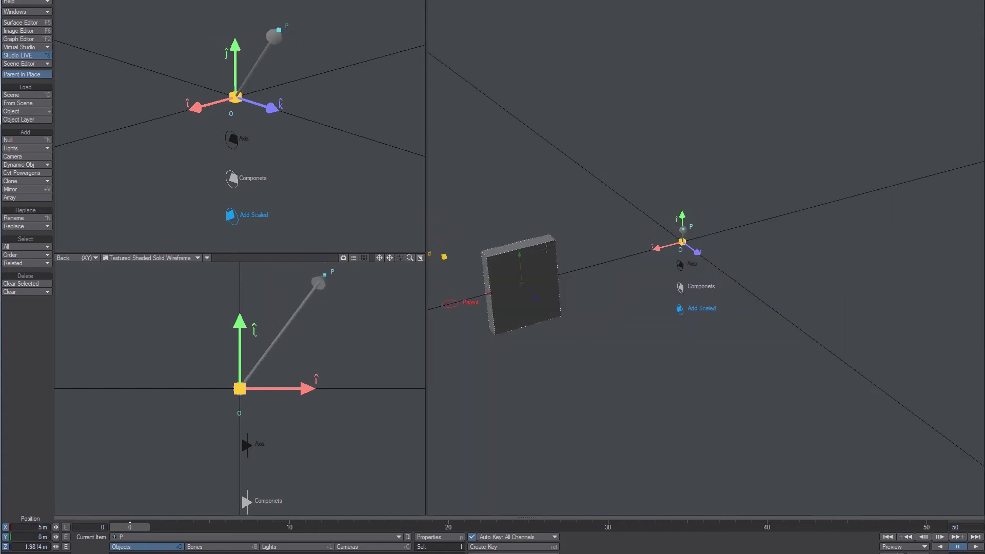
left_click(682, 229)
key("m")
double_click(125, 466)
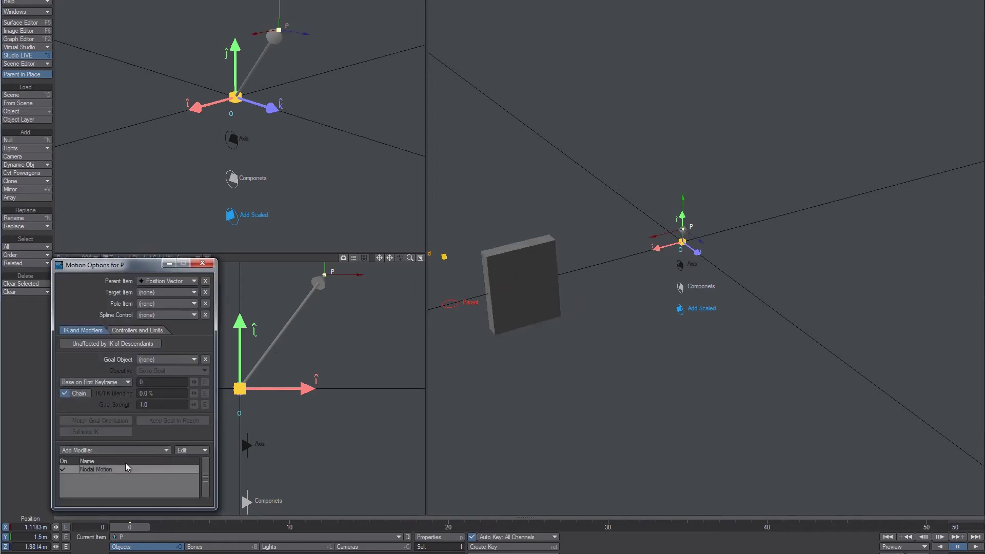
left_click_drag(745, 211, 737, 336, "alt")
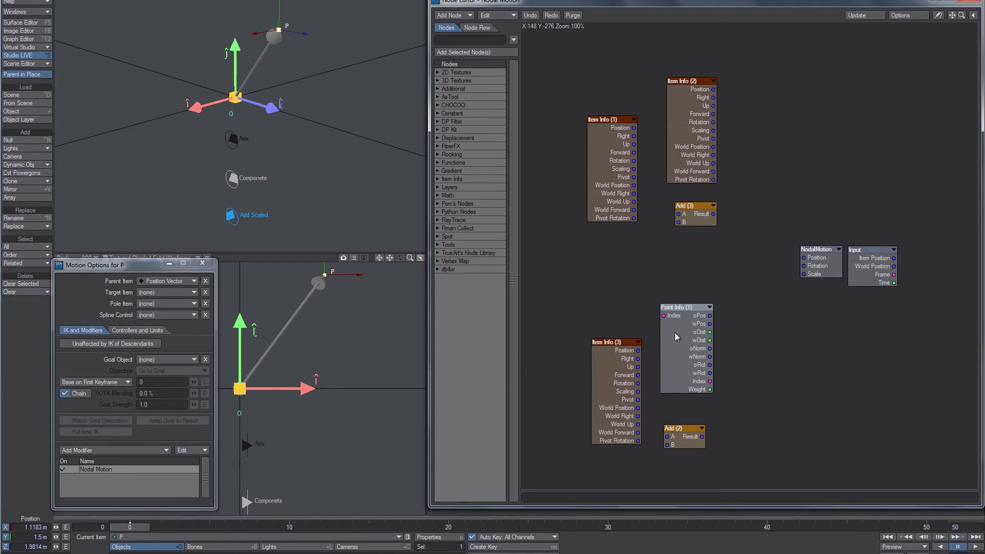
Check the Point Info (1) settings and connect its oPos output to the NodalMotion Position input
double_click(674, 334)
mouse_move(154, 146)
left_mouse_down("ctrl+alt")
mouse_move(77, 149)
mouse_move(180, 147)
mouse_move(167, 147)
left_mouse_up("ctrl+alt")
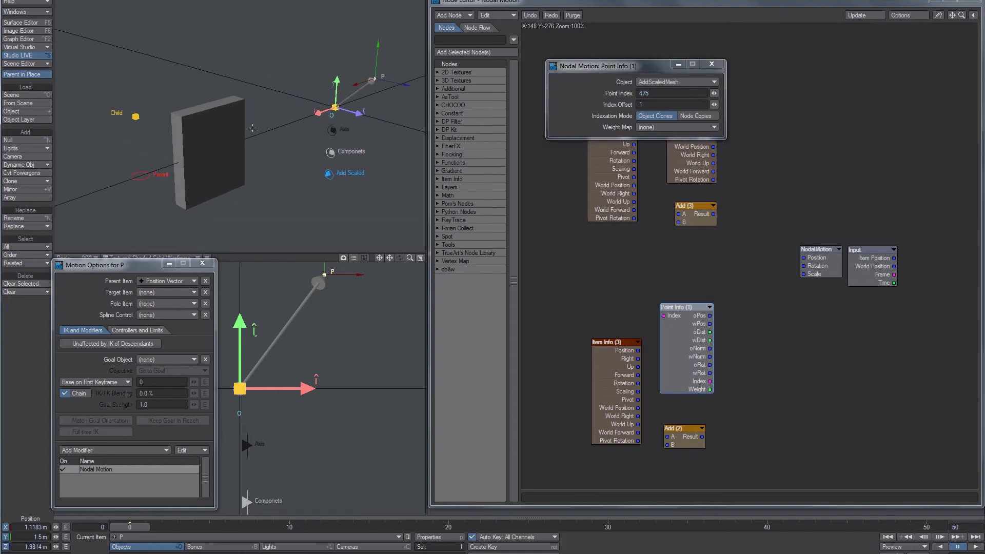
left_click_drag(252, 128, 221, 129, "alt")
left_click(711, 64)
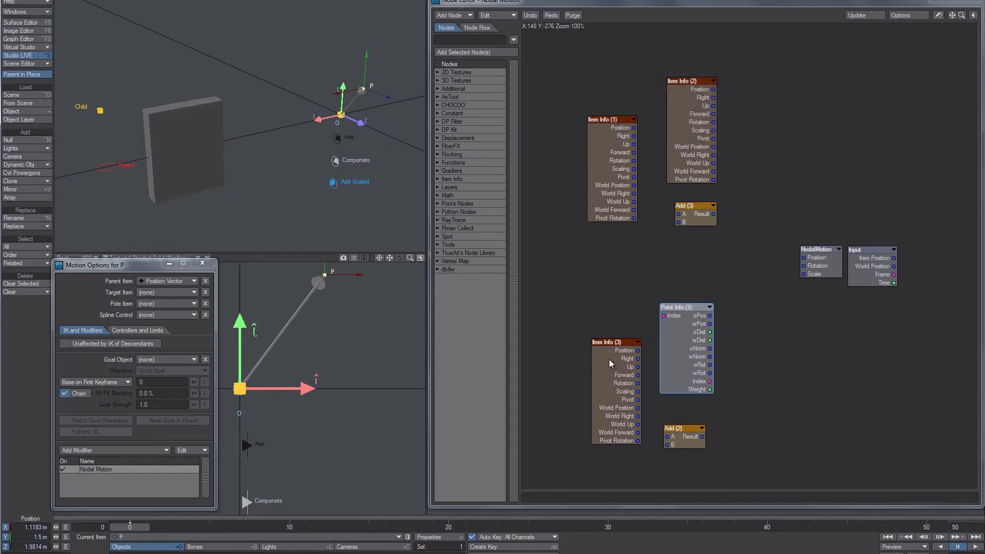
double_click(692, 331)
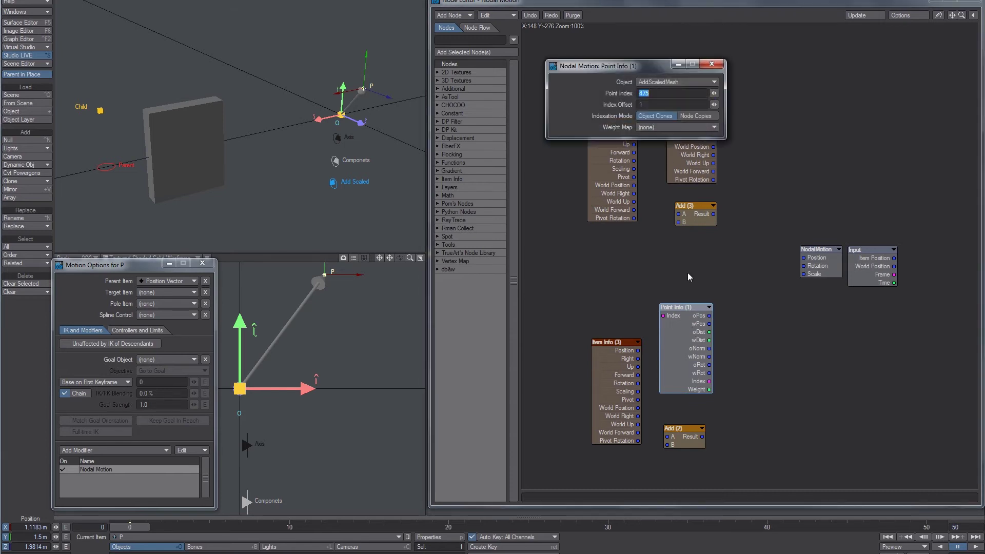
left_click_drag(709, 315, 804, 258)
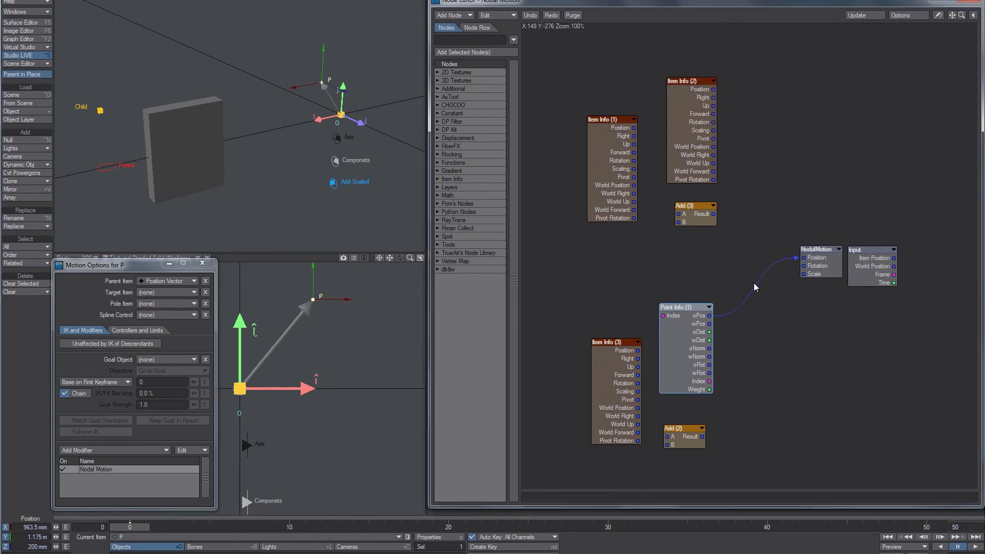
Try moving AddScaledMesh with only the vertex's oPos driving item P, and shift the Point Info node aside
left_click_drag(281, 118, 388, 71, "alt")
left_click_drag(318, 93, 305, 101, "alt")
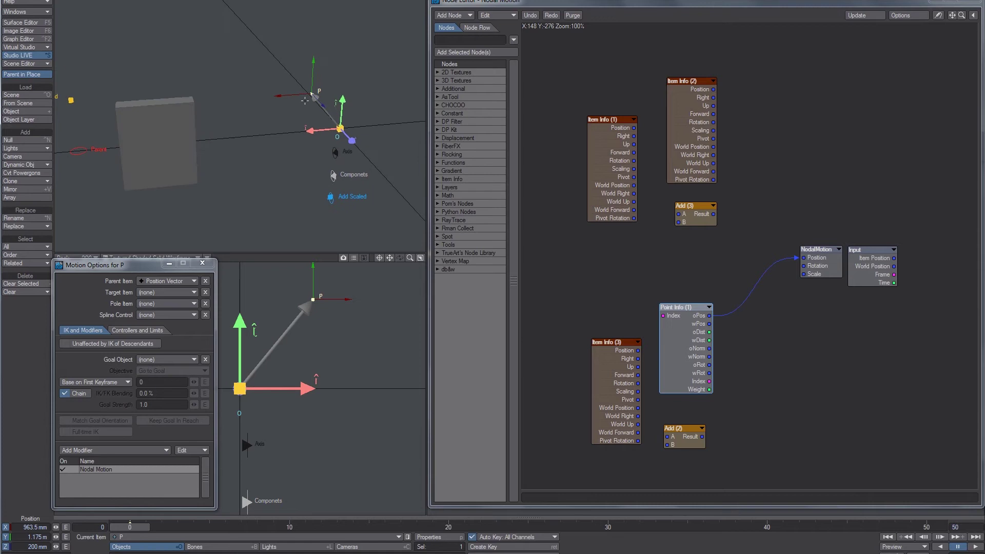
left_click(153, 123)
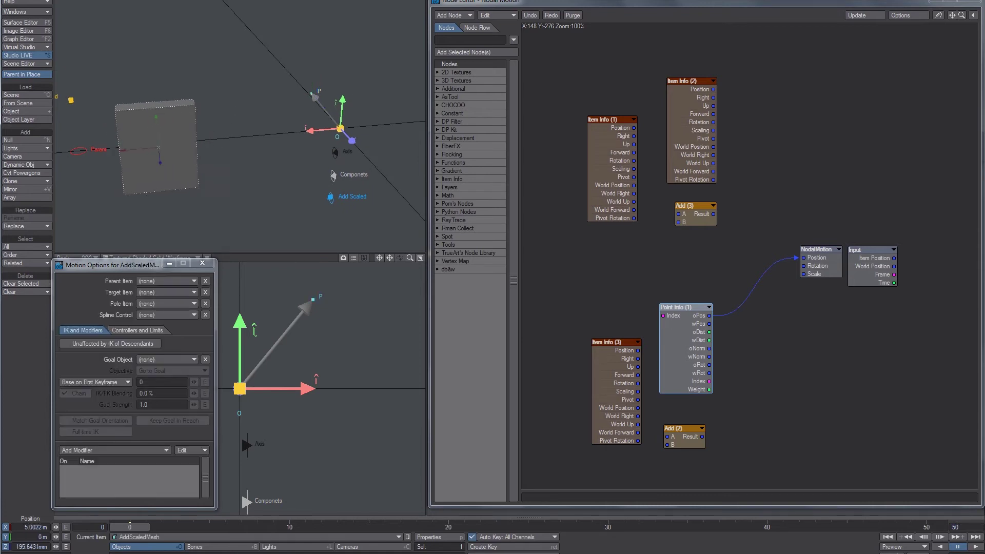
left_click(311, 93)
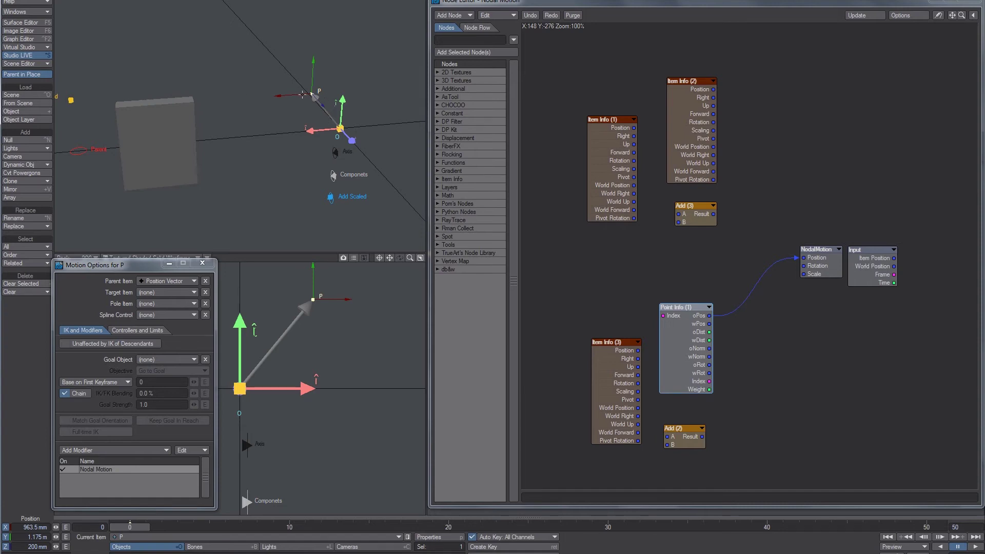
left_click(148, 138)
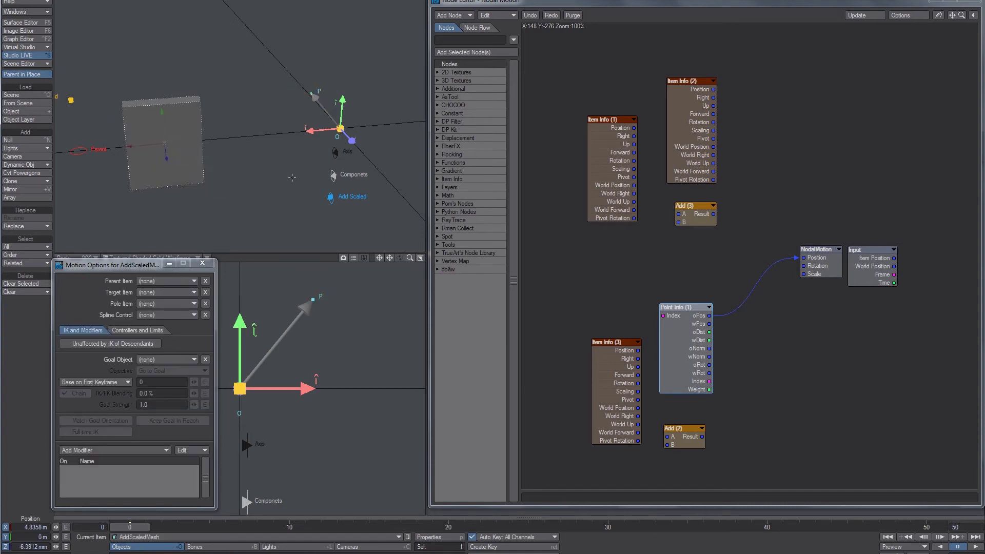
left_click_drag(686, 324, 664, 303)
Mark the cube's Local Position and Cube Item World Position vectors on the notes temporarily, undoing each stroke
key("alt+Tab")
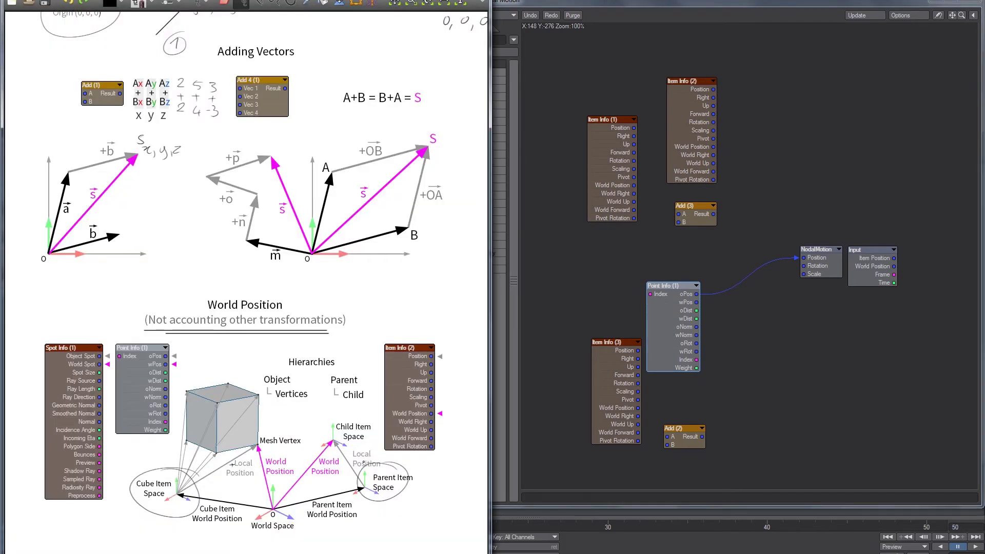
mouse_move(256, 457)
left_mouse_down()
mouse_move(257, 472)
mouse_move(247, 454)
left_mouse_up()
key("ctrl+z")
mouse_move(236, 503)
left_mouse_down()
mouse_move(185, 514)
mouse_move(248, 496)
mouse_move(200, 491)
mouse_move(226, 487)
left_mouse_up()
key("ctrl+z")
key("ctrl+z")
Sum Point Info's oPos and Item Info (3)'s World Position with Add (2), feeding the result into the NodalMotion Position
left_click(614, 431)
double_click(595, 341)
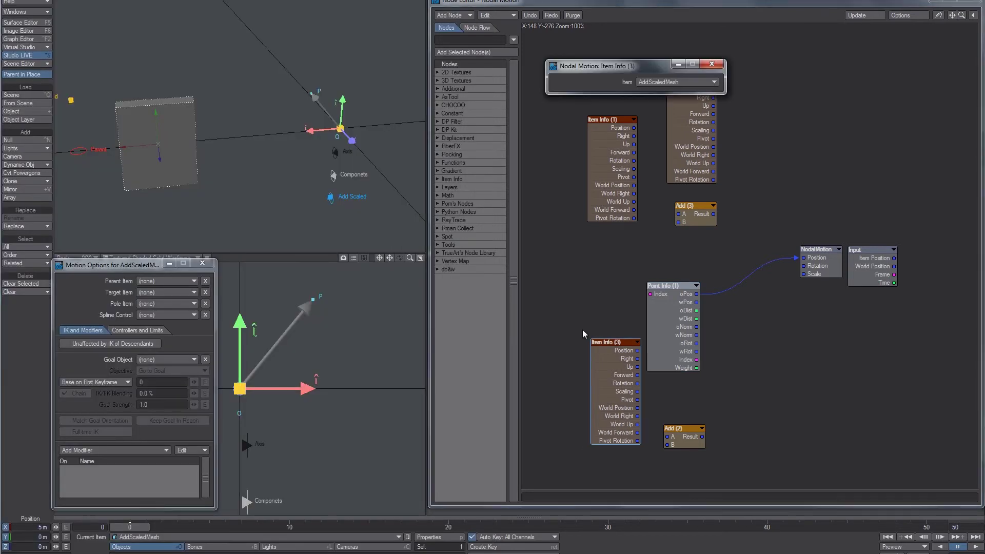
left_click_drag(637, 408, 742, 353)
left_click_drag(696, 295, 671, 284)
Move AddScaledMesh and try rotating and scaling it to test how item P tracks the mesh vertex
left_click_drag(158, 145, 175, 127)
key("y")
left_click_drag(176, 127, 323, 160)
key("h")
key("ctrl+z")
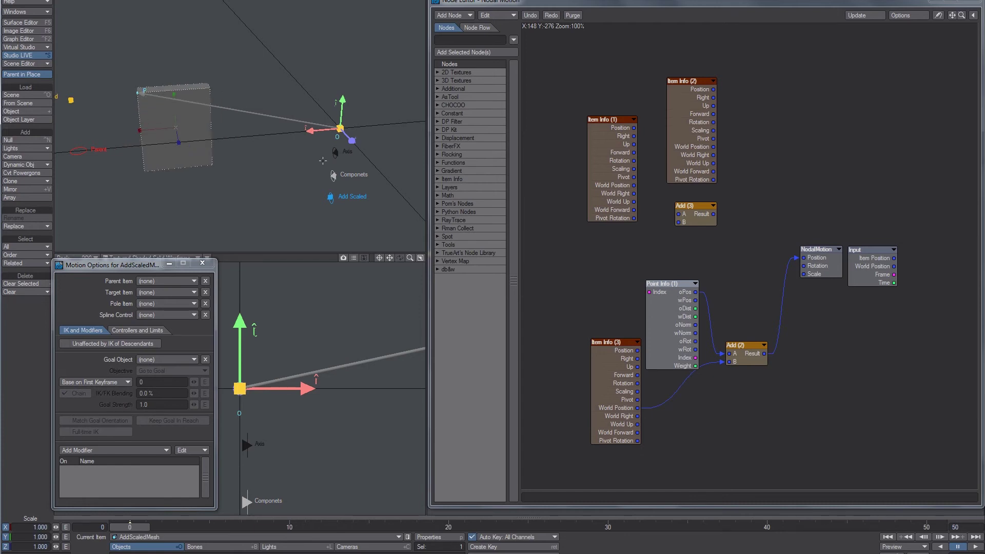
key("t")
left_click_drag(176, 127, 249, 171)
Select the Child null and move it to about X 214.6 mm and Z 266.6 mm
mouse_move(120, 140)
left_mouse_down("alt+shift")
mouse_move(161, 141)
mouse_move(131, 124)
left_mouse_up("alt+shift")
left_click(126, 155)
key("ctrl+z")
left_click(116, 101)
left_click(123, 152)
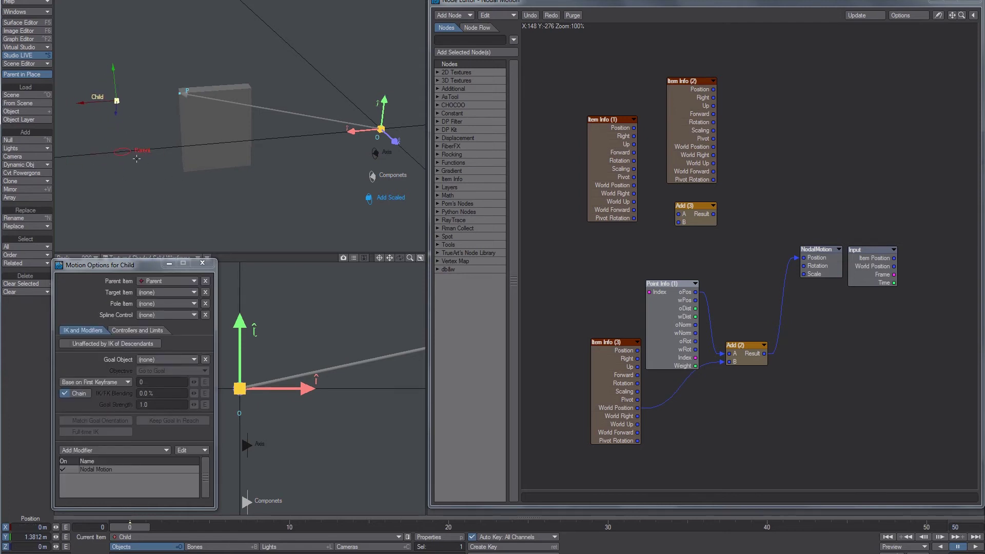
left_click(117, 101)
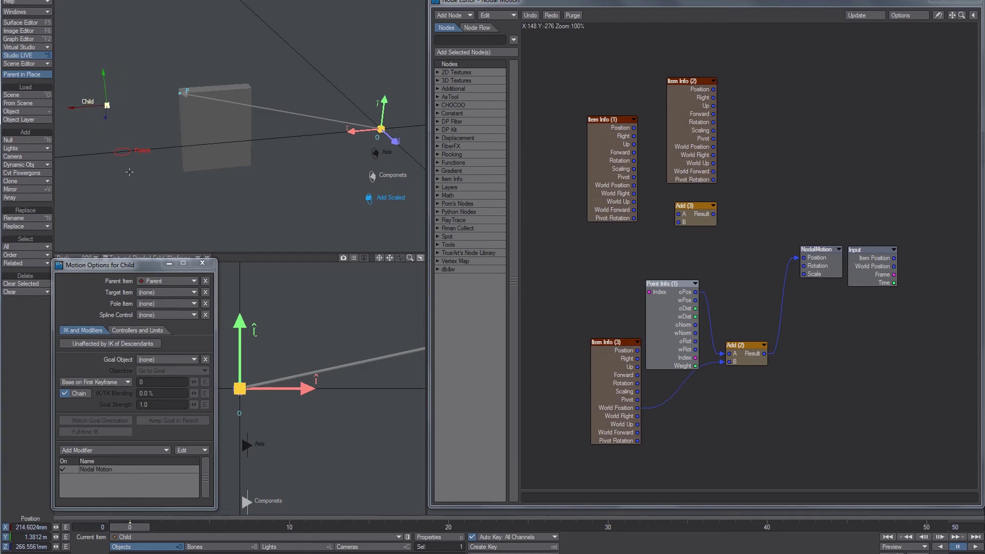
Check which items Item Info (2) and Item Info (1) read, and feed Item Info (1)'s Position into NodalMotion's Position
double_click(689, 140)
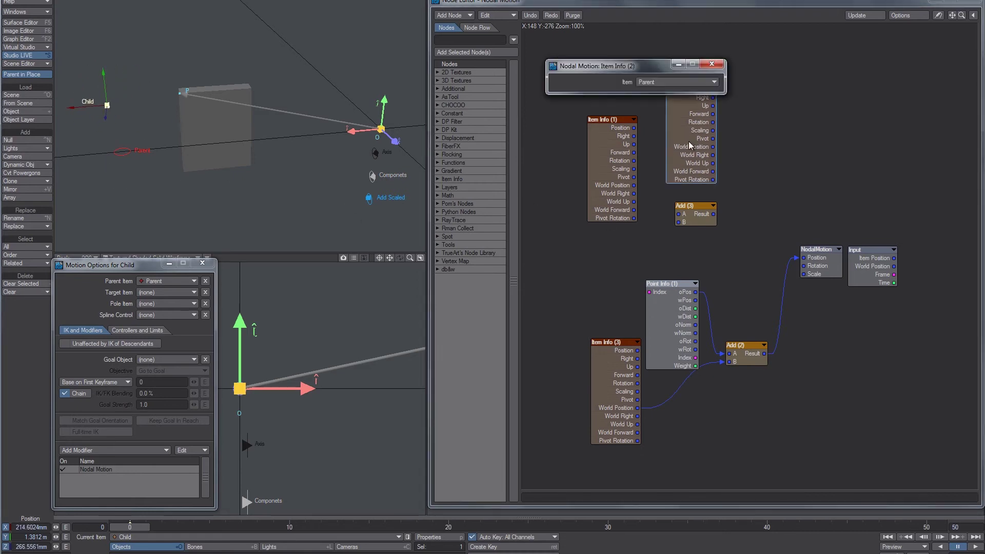
left_click(619, 140)
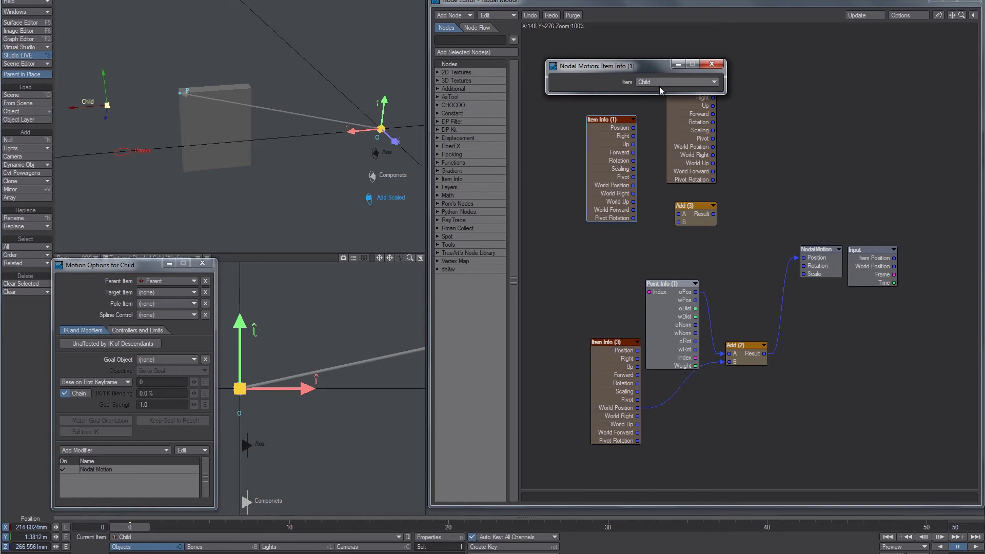
left_click_drag(633, 127, 820, 254)
left_click_drag(414, 82, 399, 62, "alt")
left_click_drag(253, 113, 280, 125)
left_click_drag(159, 119, 130, 109)
left_click_drag(226, 99, 243, 99, "alt")
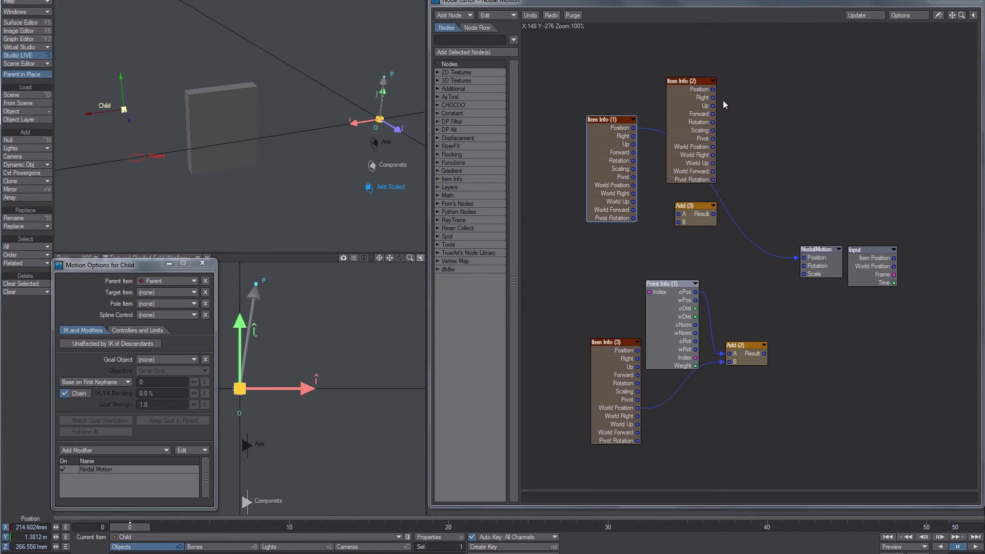
Sum the Position outputs of Item Info (1) and Item Info (2) with Add (3), feeding the result into NodalMotion's Position
left_click_drag(690, 206, 764, 193)
left_click_drag(634, 127, 768, 188)
mouse_move(682, 112)
left_mouse_down()
mouse_move(752, 178)
mouse_move(728, 128)
mouse_move(635, 128)
left_mouse_up()
double_click(700, 129)
left_click(718, 67)
left_click_drag(788, 178, 803, 257)
Glance at the World Position notes and reposition the Child and Parent nulls to test how item P follows
key("alt+Tab")
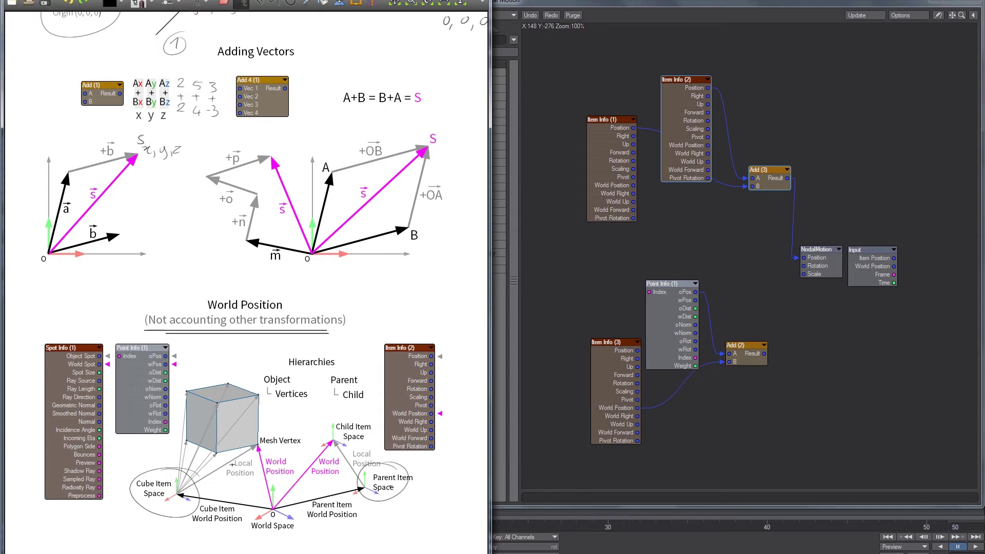
key("alt+Tab")
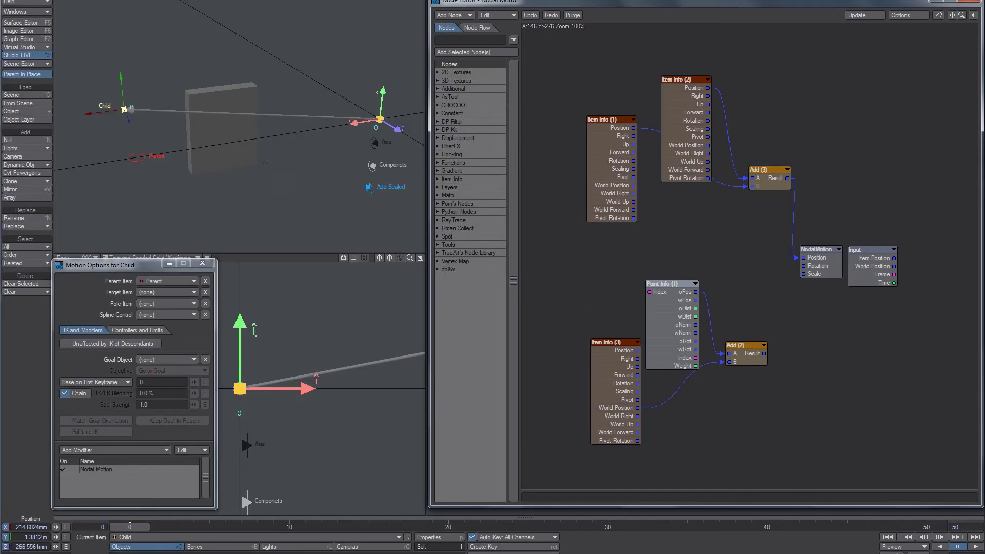
left_click_drag(139, 121, 118, 148)
left_click(135, 160)
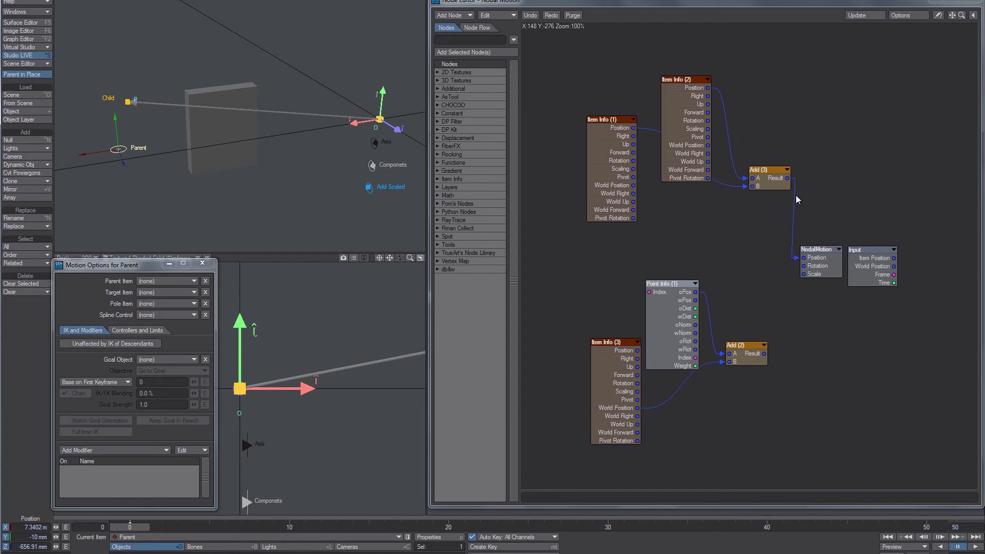
Delete the Item Info (2), Add (3), Item Info (3) and Add (2) nodes, and place Point Info (1) below Item Info (1)
left_click_drag(766, 178, 748, 139)
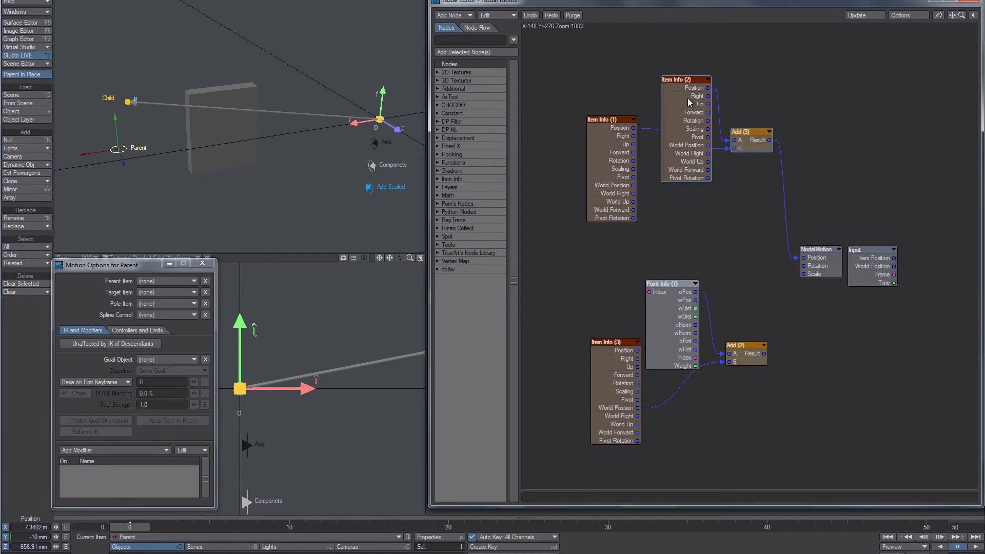
key("Delete")
left_click_drag(611, 342, 656, 370)
left_click_drag(746, 347, 744, 422)
left_click_drag(802, 427, 656, 432)
key("Delete")
left_click_drag(691, 336, 635, 304)
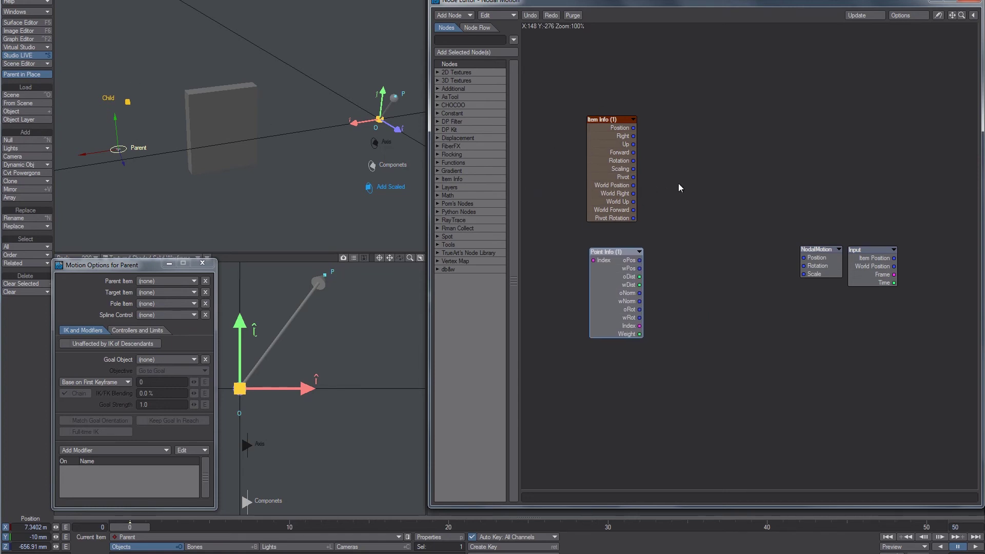
Drive NodalMotion's Position with Item Info (1)'s World Position and move Child to about X -101 mm, Y 1.896 m, Z 149 mm
left_click_drag(633, 185, 803, 257)
left_click(129, 102)
left_click_drag(128, 102, 116, 79)
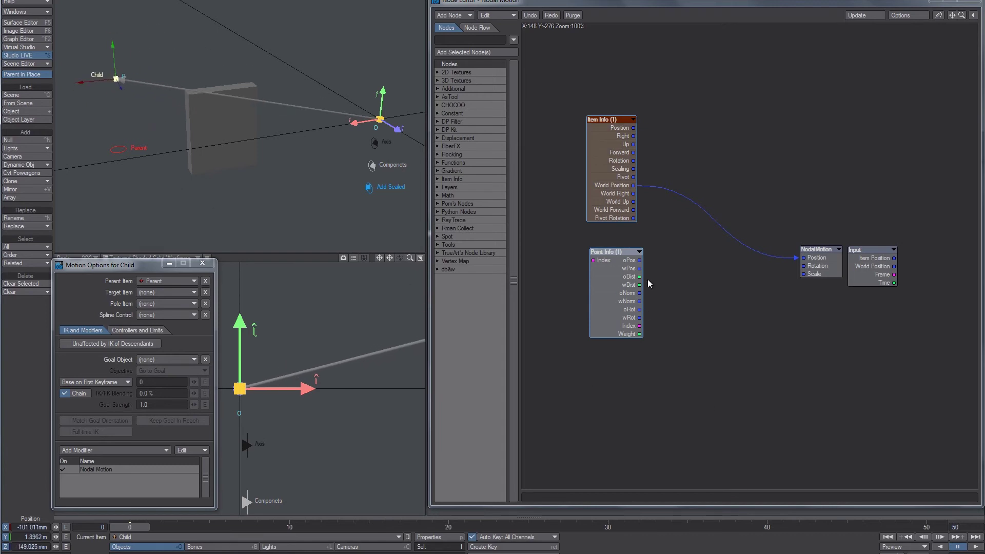
Check Point Info (1)'s settings and connect its wPos output to NodalMotion's Position
left_click_drag(637, 269, 630, 272)
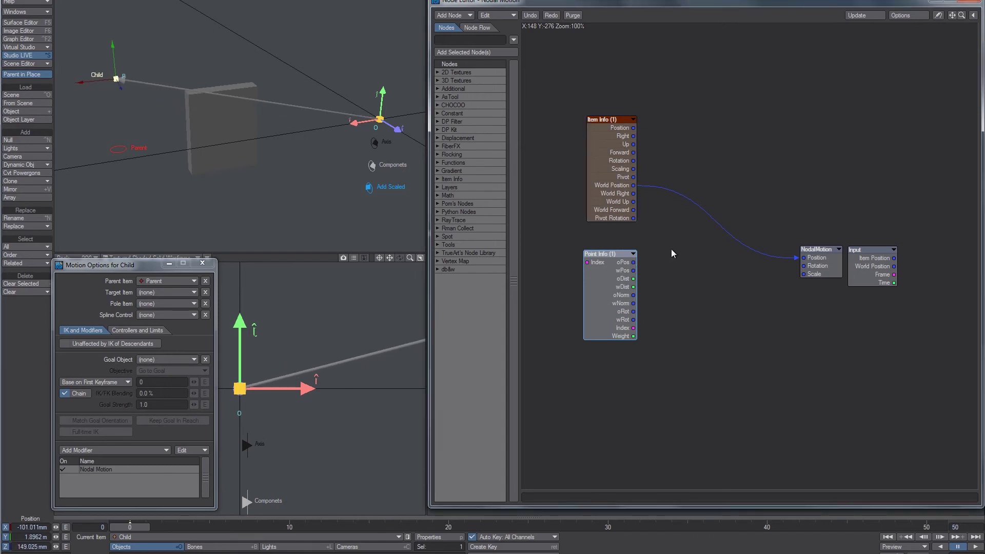
double_click(616, 274)
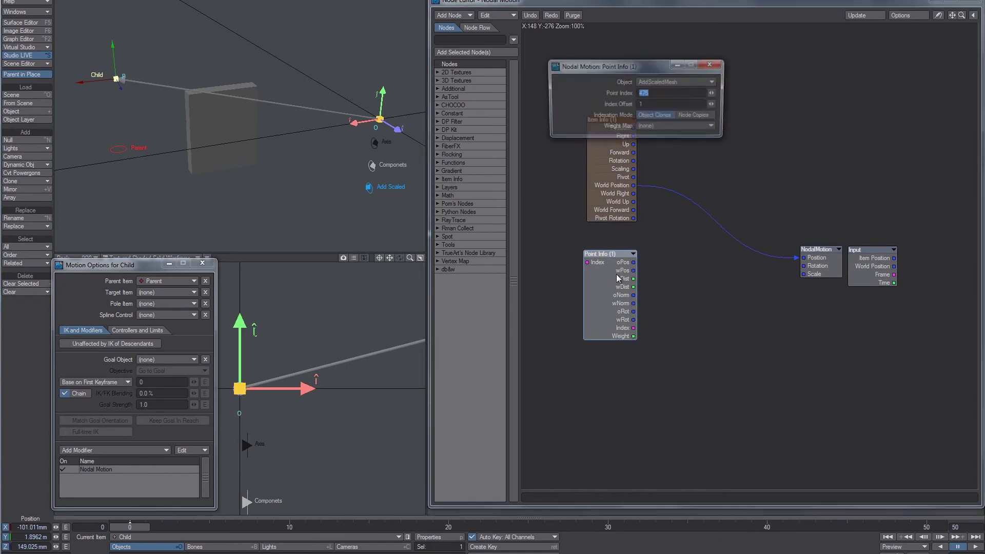
left_click(711, 64)
left_click_drag(634, 271, 803, 257)
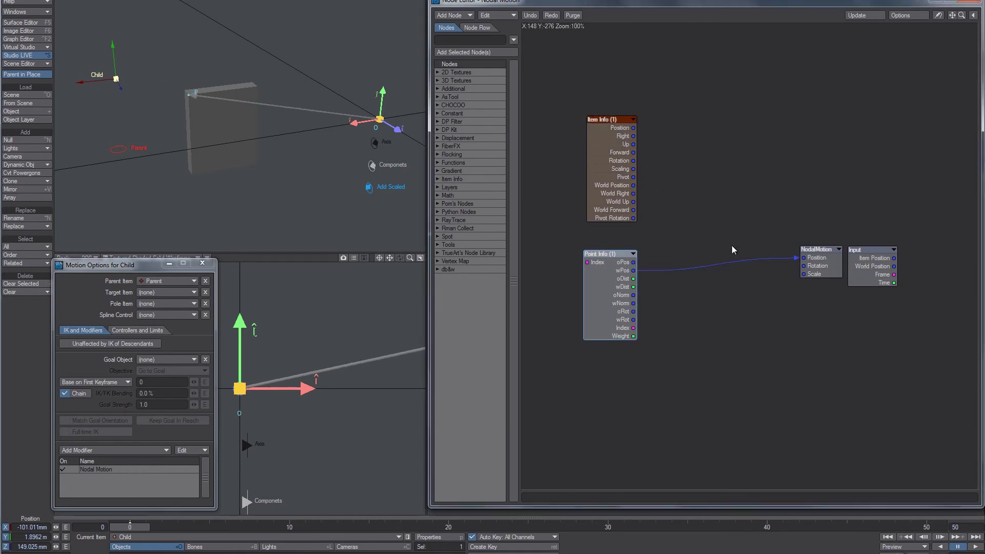
Move AddScaledMesh around the scene to test how item P tracks the vertex, ending at Y -155 mm
left_click(226, 130)
left_click_drag(306, 180, 248, 138)
right_click_drag(248, 139, 247, 100)
left_click_drag(248, 100, 226, 110)
right_click_drag(226, 110, 226, 156)
mouse_move(227, 156)
left_mouse_down()
mouse_move(186, 132)
mouse_move(238, 149)
mouse_move(214, 123)
mouse_move(261, 163)
mouse_move(240, 148)
left_mouse_up()
right_click_drag(239, 148, 240, 117)
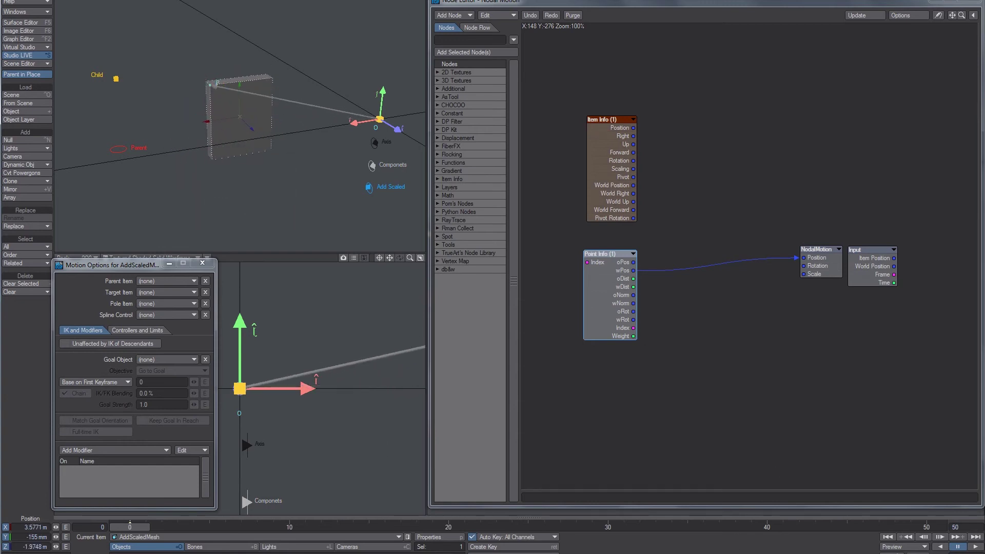
Try rotating AddScaledMesh with wPos driving item P, and undo the transformation
key("alt+Tab")
key("alt+Tab")
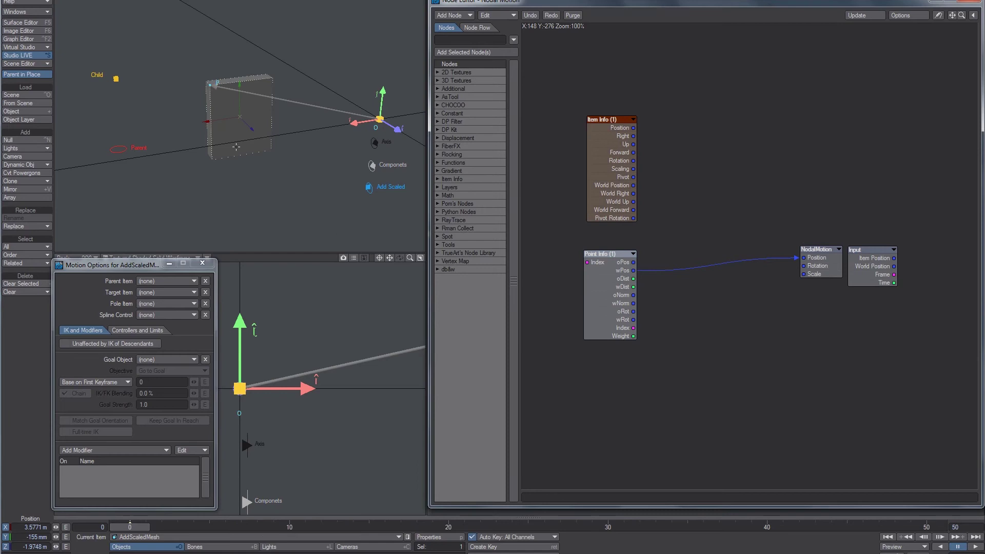
left_click(311, 121)
key("y")
left_click_drag(311, 121, 334, 67)
key("h")
key("ctrl+z")
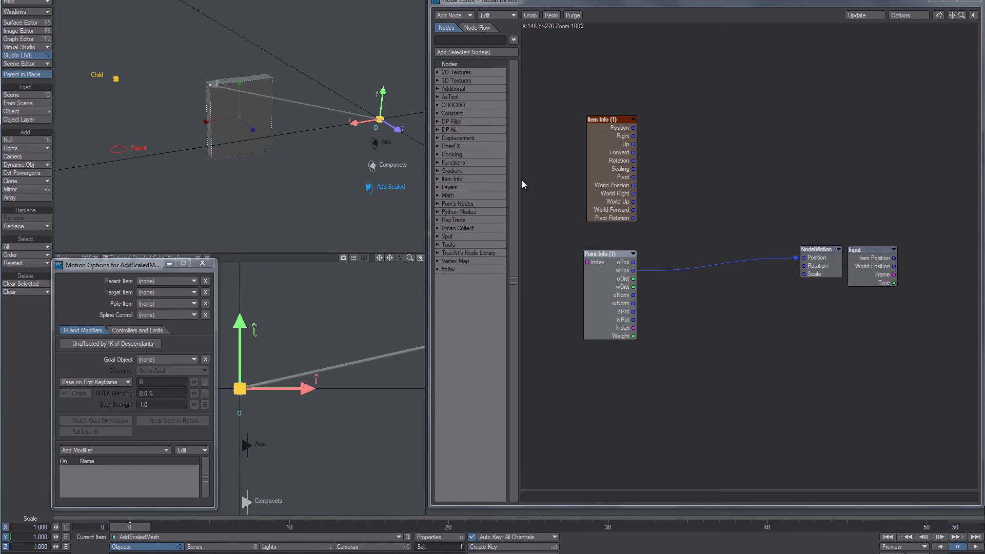
Feed Item Info (1)'s World Position into NodalMotion's Position and select the Parent null for transforming
left_click_drag(635, 185, 817, 259)
left_click(118, 149)
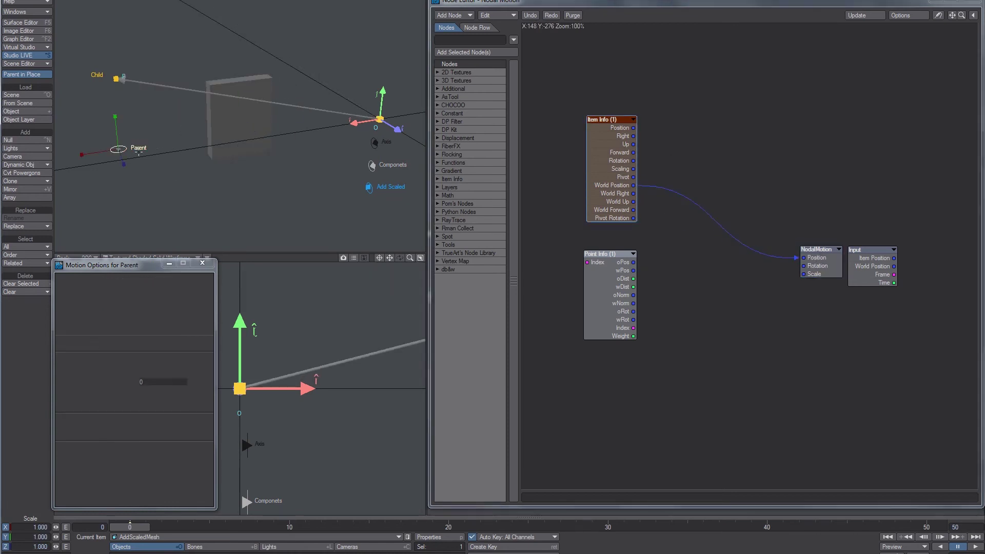
key("y")
key("t")
Switch to the vector notes and circle the Add (1) node in the Adding Vectors section
key("alt+Tab")
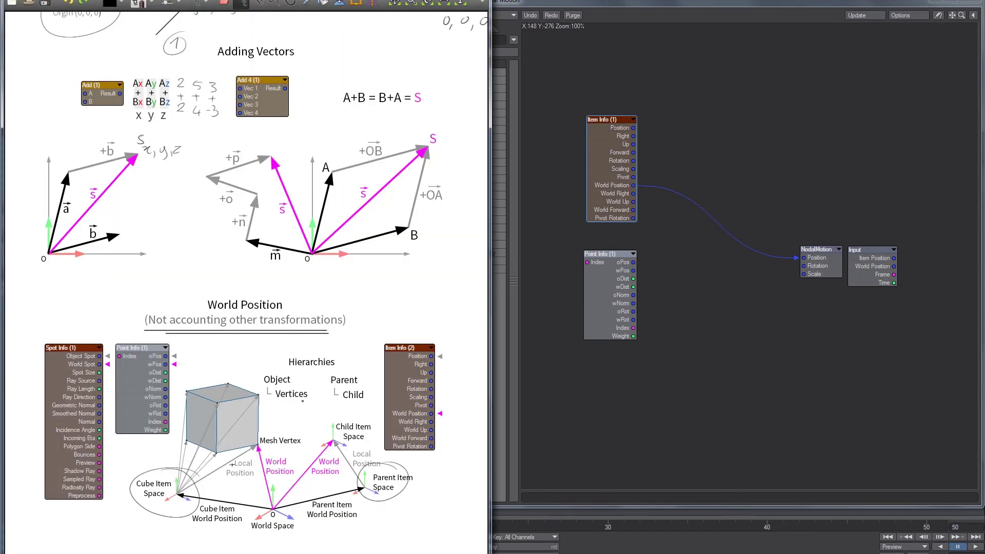
middle_click_drag(291, 414, 285, 300)
middle_click_drag(238, 349, 256, 423)
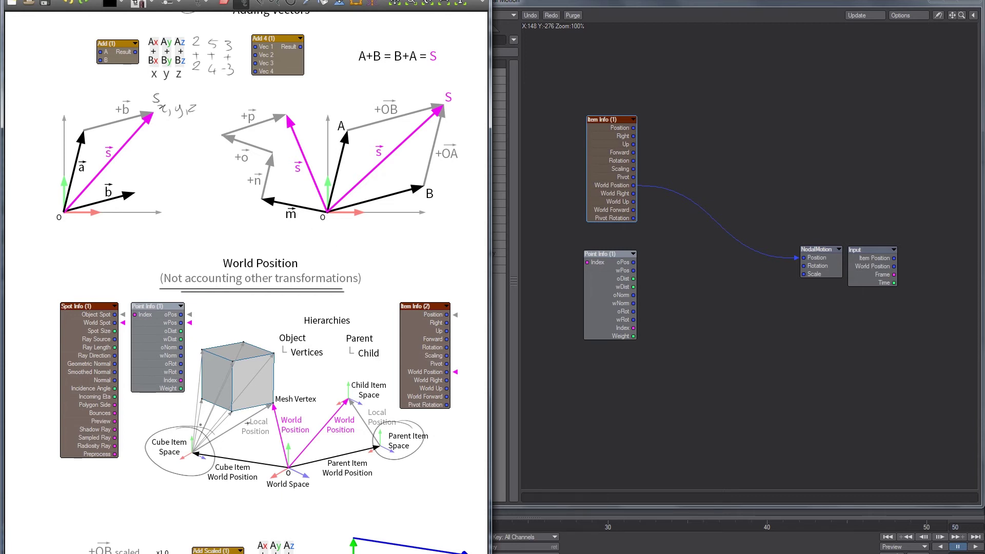
middle_click_drag(222, 452, 209, 250)
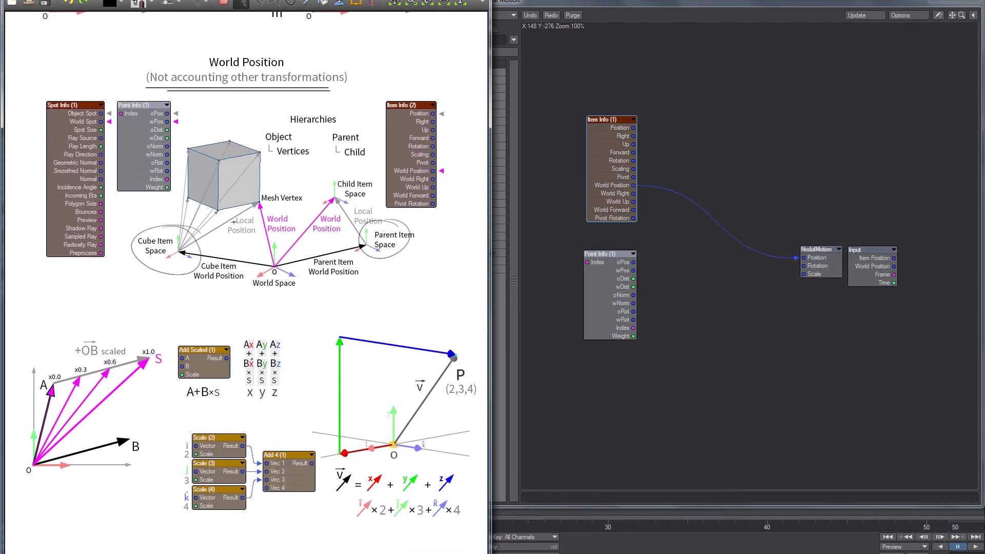
middle_click_drag(218, 44, 192, 370)
mouse_move(97, 142)
left_mouse_down()
mouse_move(111, 168)
mouse_move(73, 145)
left_mouse_up()
Make a temporary mark on the notes, undo it, and bring the Add Scaled section into view
mouse_move(320, 210)
middle_mouse_down()
mouse_move(116, 278)
mouse_move(29, 321)
middle_mouse_up()
left_click_drag(338, 87, 302, 84)
key("ctrl+z")
middle_click_drag(215, 341, 302, 194)
mouse_move(177, 426)
middle_mouse_down()
mouse_move(232, 229)
mouse_move(267, 159)
middle_mouse_up()
mouse_move(162, 426)
middle_mouse_down()
mouse_move(226, 211)
mouse_move(272, 154)
middle_mouse_up()
middle_click_drag(167, 452, 215, 365)
mouse_move(213, 72)
middle_mouse_down()
mouse_move(176, 244)
mouse_move(181, 272)
middle_mouse_up()
Mark the Add Scaled (1) node and its A input temporarily, undoing each stroke, and revisit the vector addition diagrams
left_click_drag(207, 202, 230, 202)
key("ctrl+z")
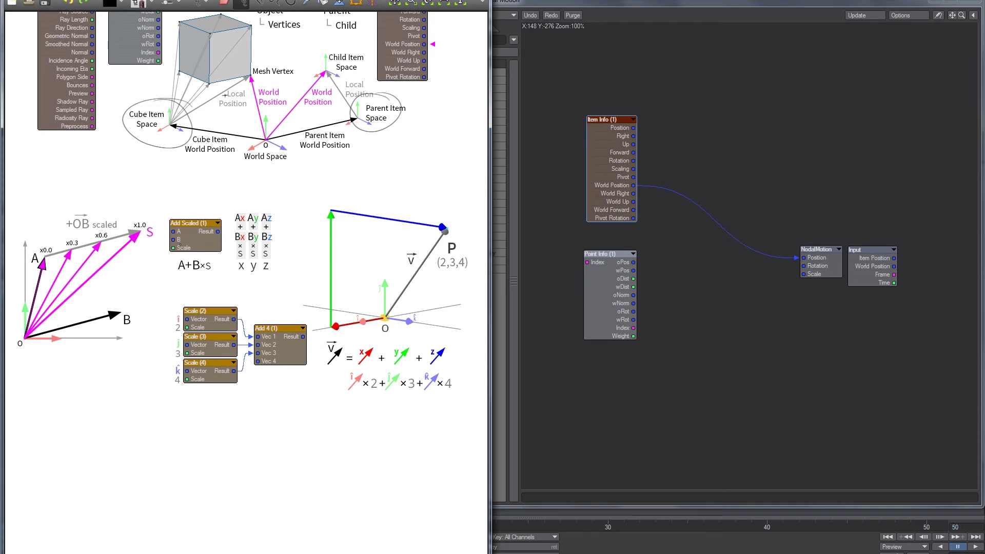
left_click_drag(183, 235, 186, 236)
key("ctrl+z")
scroll(104, 165, "up", 5)
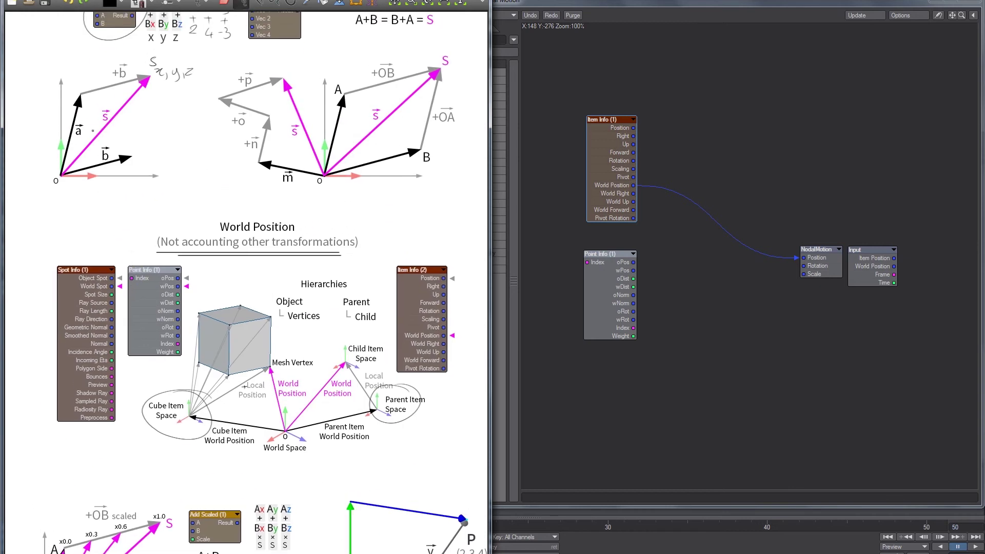
scroll(141, 424, "down", 4)
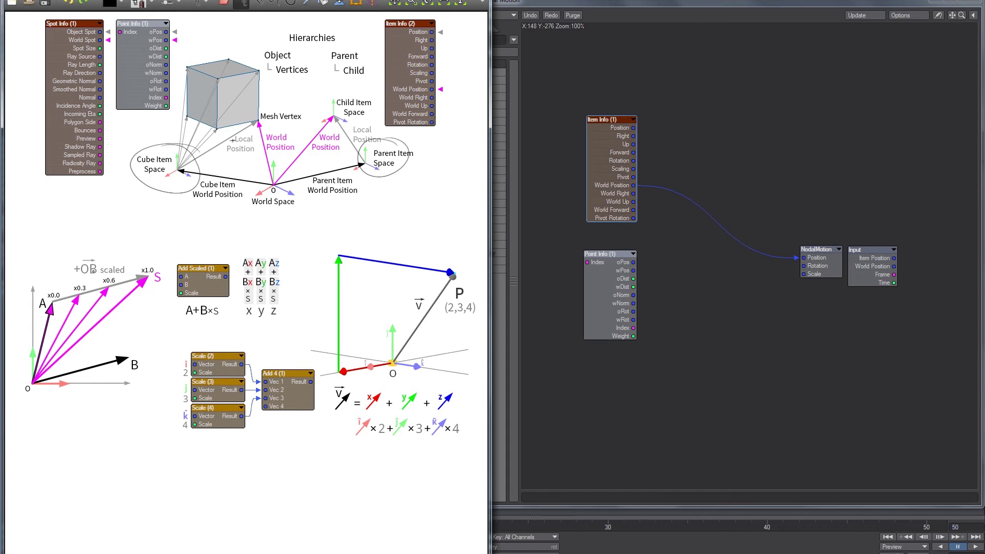
Draw a temporary line above the scaled OB vector and strokes near its x1.0 end, undoing them
left_click_drag(49, 281, 148, 255)
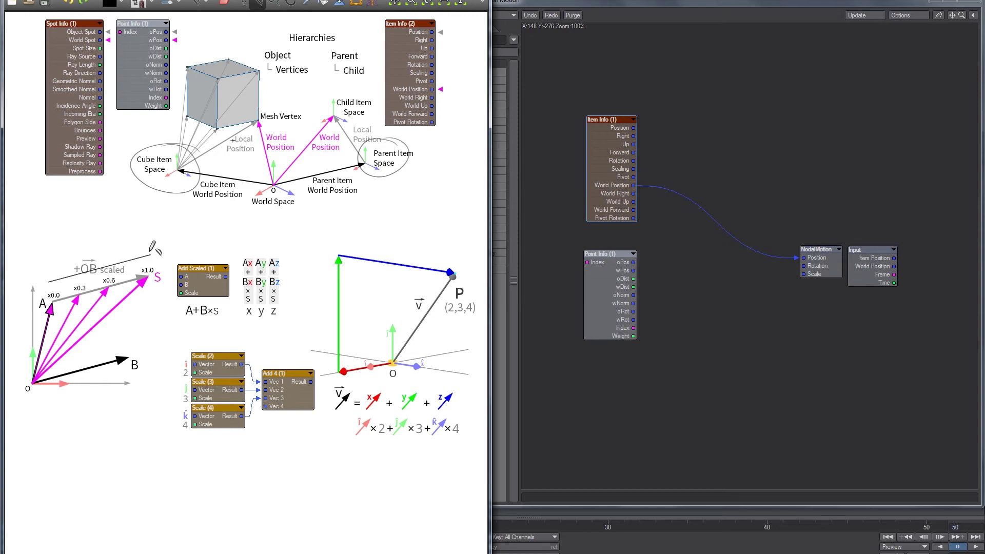
key("ctrl+z")
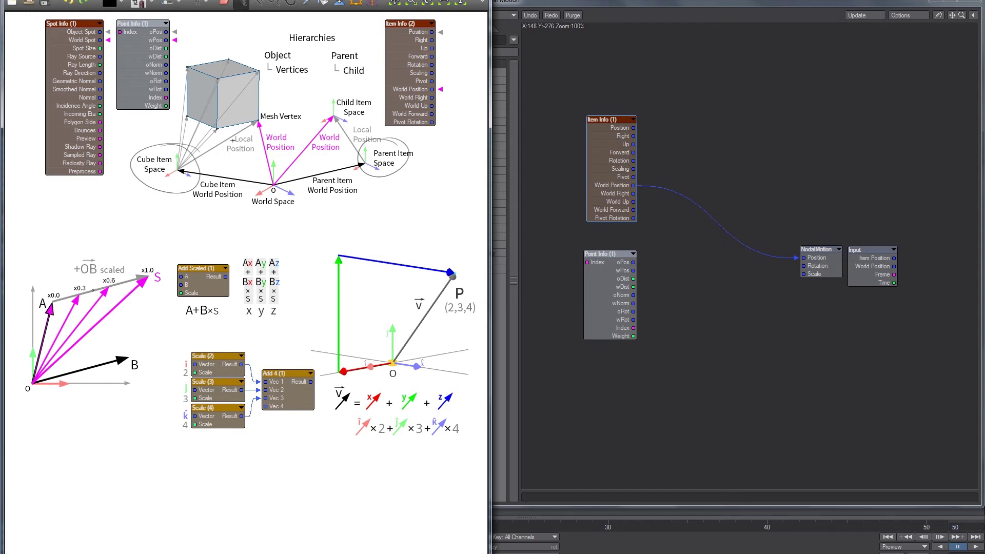
mouse_move(151, 264)
left_mouse_down()
mouse_move(148, 279)
mouse_move(163, 238)
left_mouse_up()
key("ctrl+z")
key("ctrl+z")
Handwrite A+B above the x1.0 end of the scaled OB vector, undoing the stray marks near x0.0
left_click_drag(172, 235, 172, 242)
left_click_drag(169, 238, 179, 242)
left_click_drag(179, 234, 179, 243)
mouse_move(47, 291)
left_mouse_down()
mouse_move(62, 288)
mouse_move(41, 309)
mouse_move(46, 292)
left_mouse_up()
key("ctrl+z")
key("ctrl+z")
Extend the scaled OB line past both ends with straight strokes and circle vector B temporarily, undoing the marks
left_click_drag(148, 274, 290, 236, "shift")
left_click_drag(53, 302, 3, 315, "shift")
mouse_move(78, 359)
left_mouse_down()
mouse_move(97, 399)
mouse_move(69, 355)
left_mouse_up()
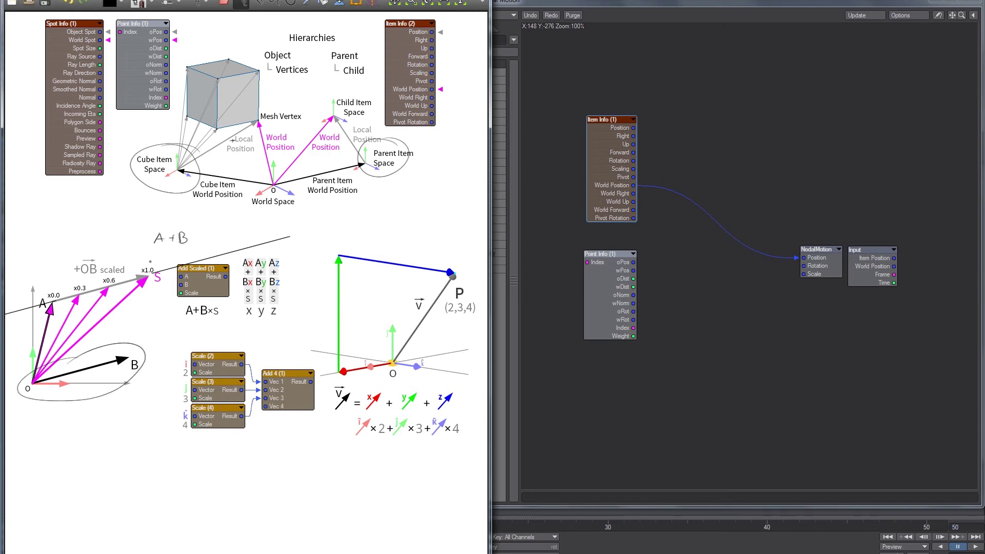
key("ctrl+z")
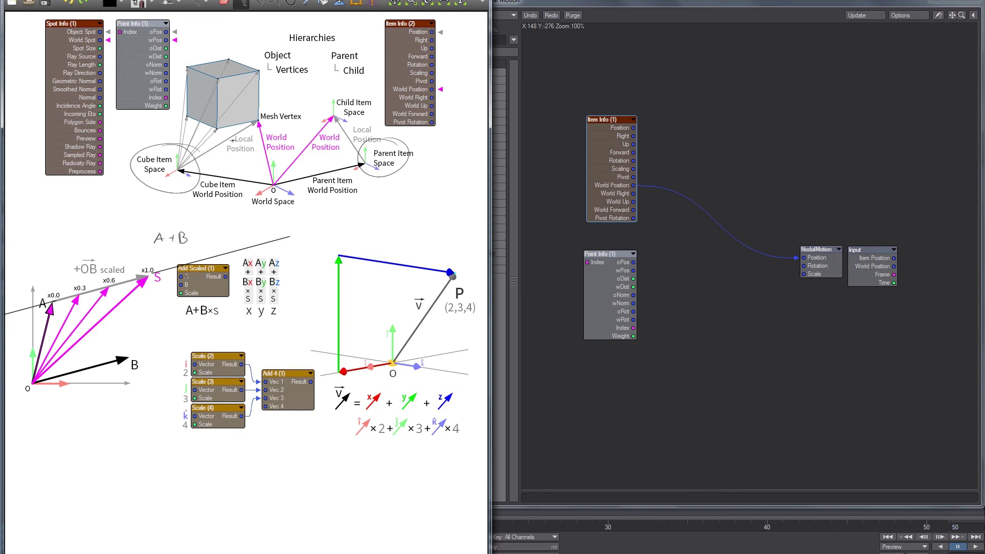
mouse_move(272, 235)
left_mouse_down()
mouse_move(259, 328)
mouse_move(270, 241)
mouse_move(232, 281)
mouse_move(281, 272)
mouse_move(287, 280)
left_mouse_up()
key("ctrl+z")
key("ctrl+z")
key("ctrl+z")
key("ctrl+z")
Switch back to LightWave Layout, disconnect NodalMotion's Position input, and open AddScaledMesh's deformation properties
key("alt+Tab")
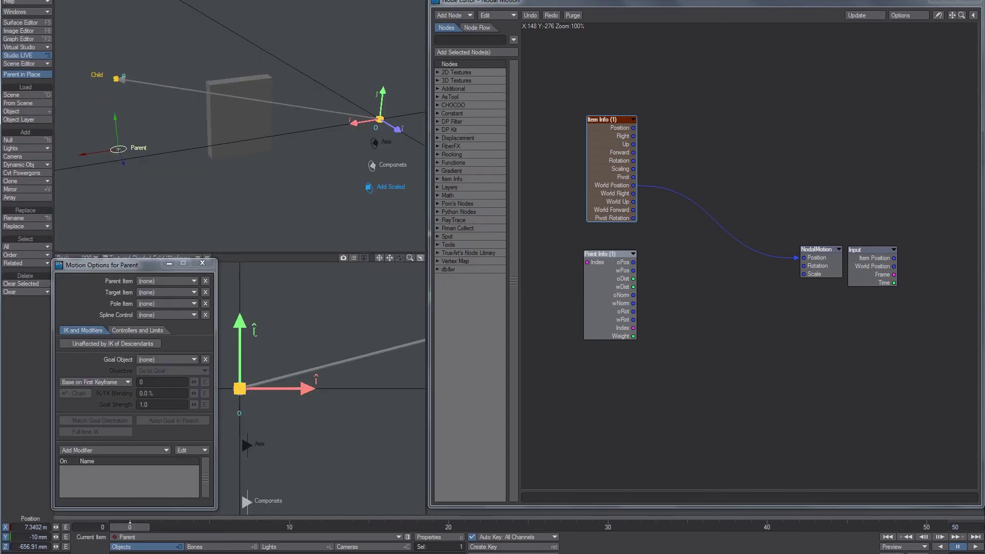
left_click_drag(804, 257, 751, 280)
left_click(232, 118)
left_click_drag(236, 119, 298, 162, "alt")
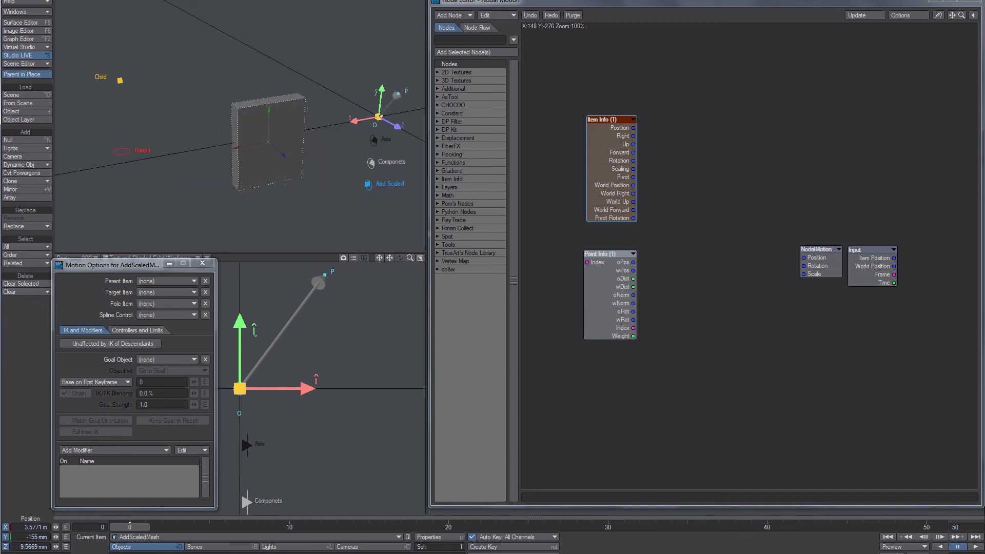
key("p")
left_click(267, 274)
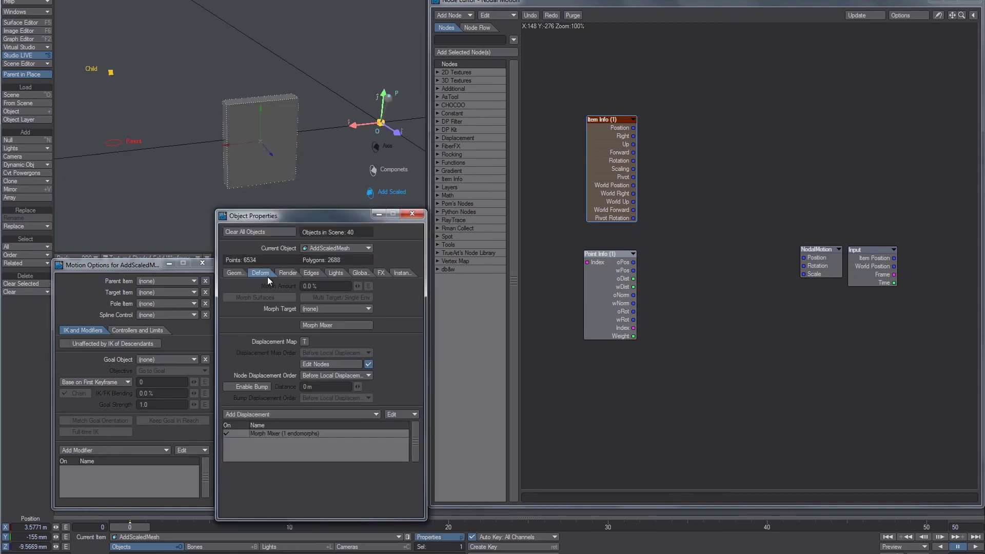
Open the Morph Mixer for AddScaledMesh and raise the M_Face morph to 100%
double_click(322, 431)
left_click_drag(281, 154, 308, 177, "alt")
left_click_drag(297, 244, 309, 254)
left_click_drag(307, 175, 359, 272, "alt")
left_click_drag(285, 221, 353, 255, "alt")
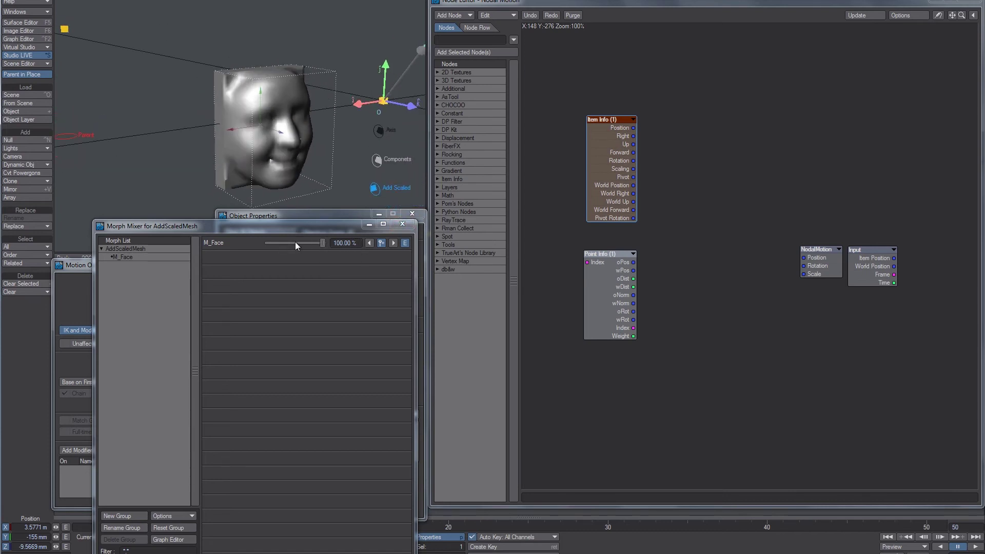
mouse_move(324, 244)
left_mouse_down()
mouse_move(295, 248)
mouse_move(327, 245)
left_mouse_up()
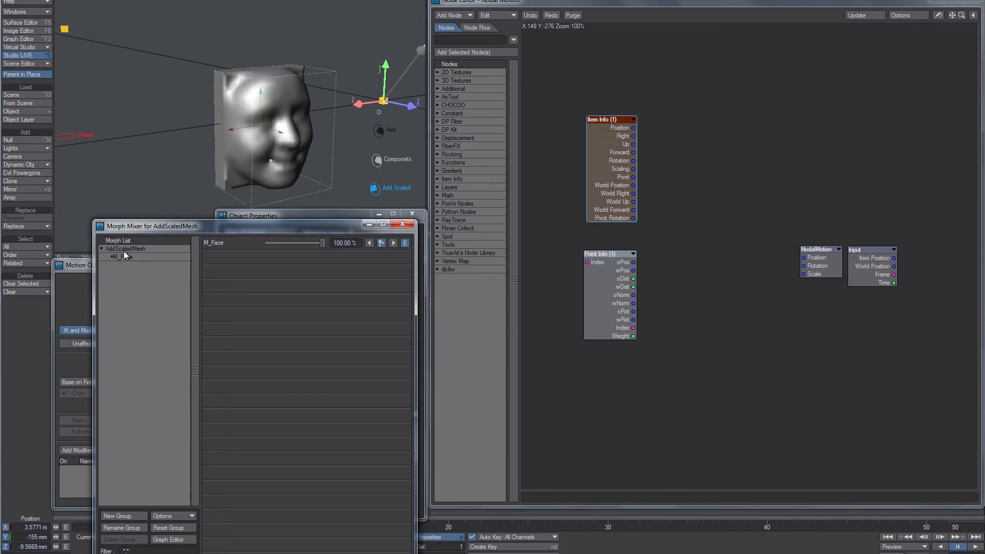
Reset the M_Face morph to 0 and close the Morph Mixer
left_click_drag(316, 243, 332, 254)
type("0")
key("Return")
left_click(403, 224)
Open the displacement node graph of AddScaledMesh for editing
left_click(322, 371)
left_click(385, 364)
left_click(349, 376)
left_click(354, 366)
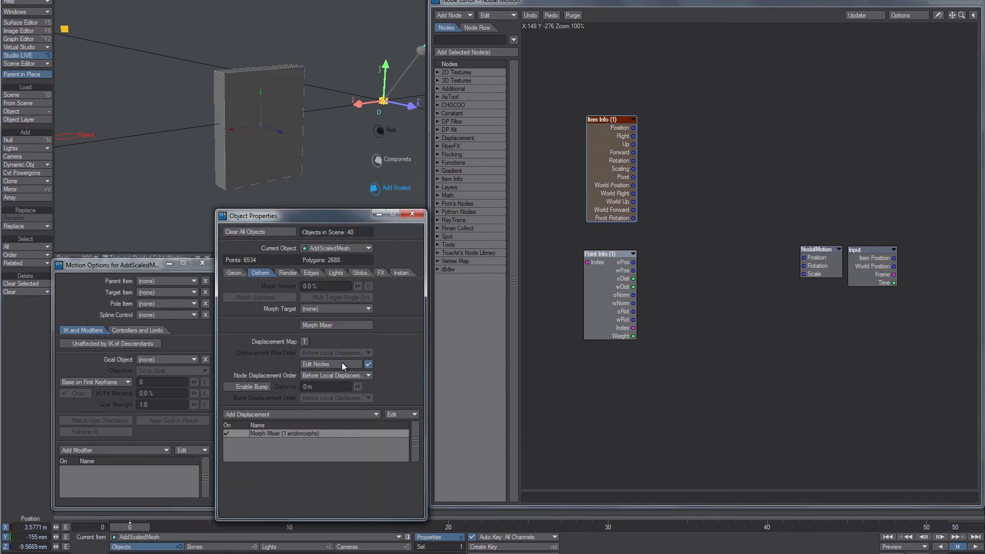
left_click(341, 363)
left_click_drag(245, 113, 169, 113, "alt")
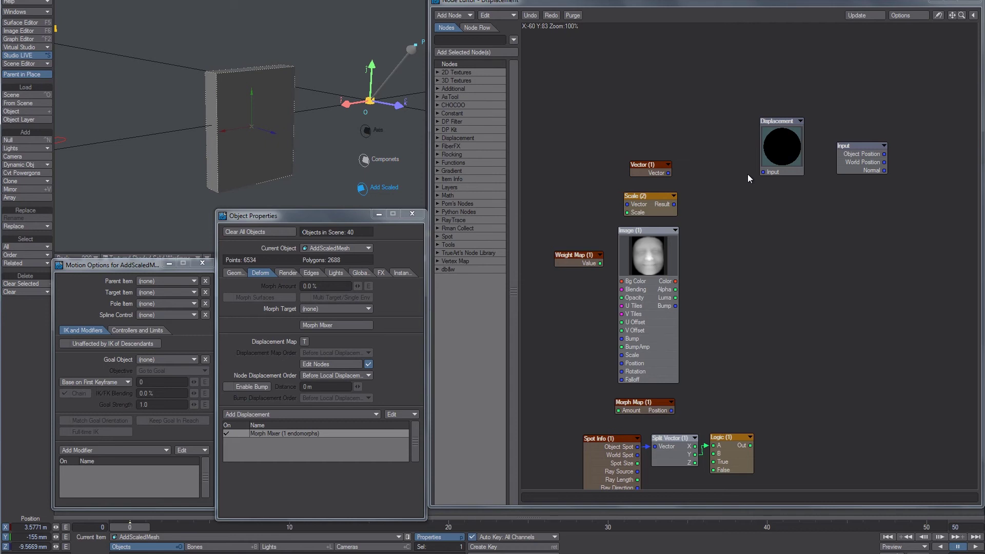
Connect the Vector (1) node to the Displacement input and set AddScaledMesh's Y and Z position to 0 m
double_click(652, 165)
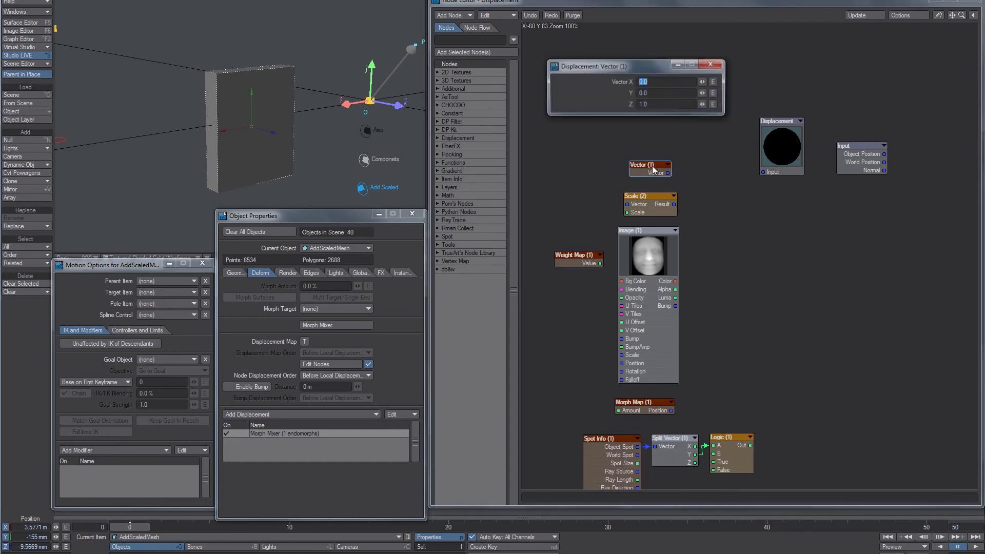
left_click_drag(668, 173, 771, 173)
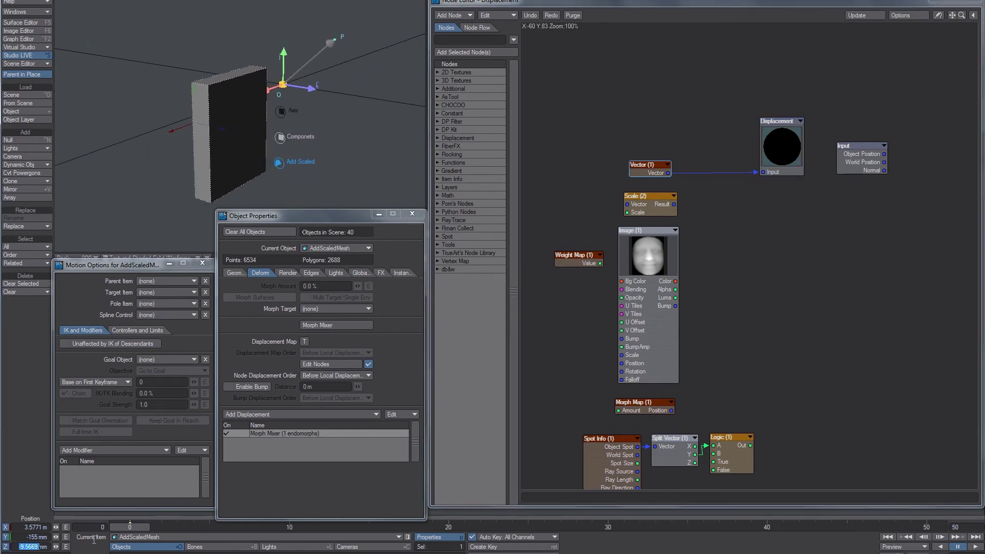
type("0")
key("Tab")
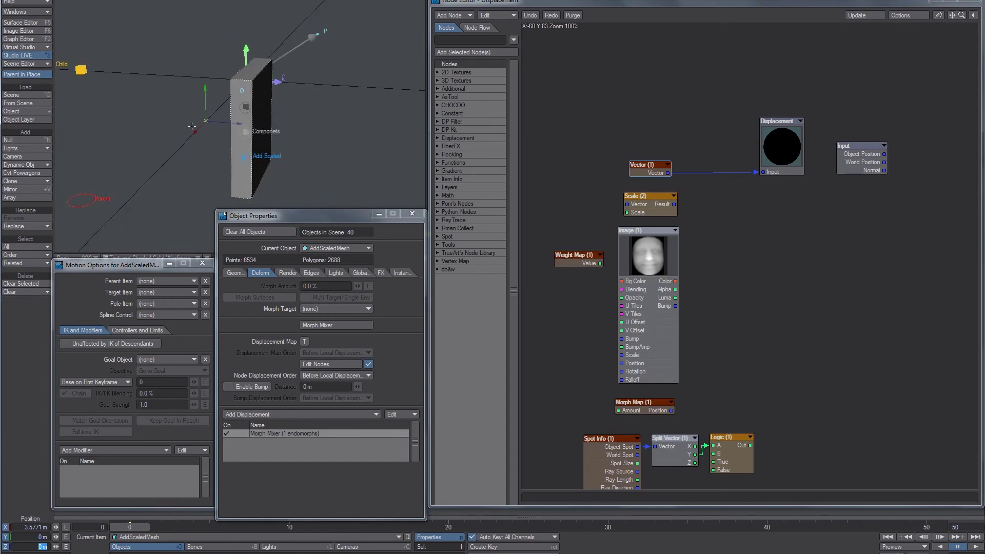
Route the Vector (1) output through the Scale (2) node into the Displacement input and raise the scale to 190.5%
mouse_move(749, 174)
left_mouse_down()
mouse_move(641, 187)
mouse_move(627, 204)
mouse_move(763, 172)
left_mouse_up()
double_click(658, 204)
mouse_move(703, 119)
left_mouse_down()
mouse_move(742, 120)
mouse_move(710, 119)
left_mouse_up()
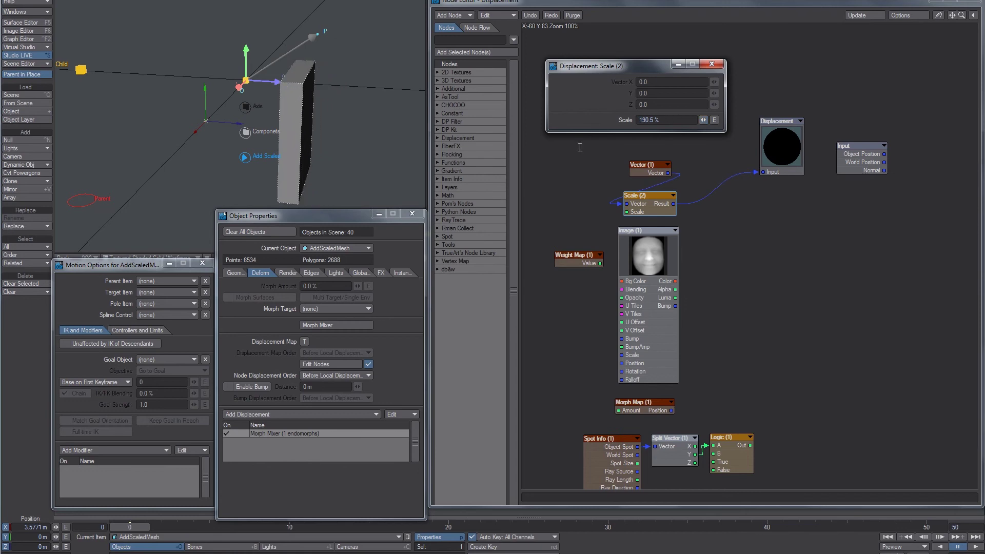
left_click(649, 166)
left_click(660, 204)
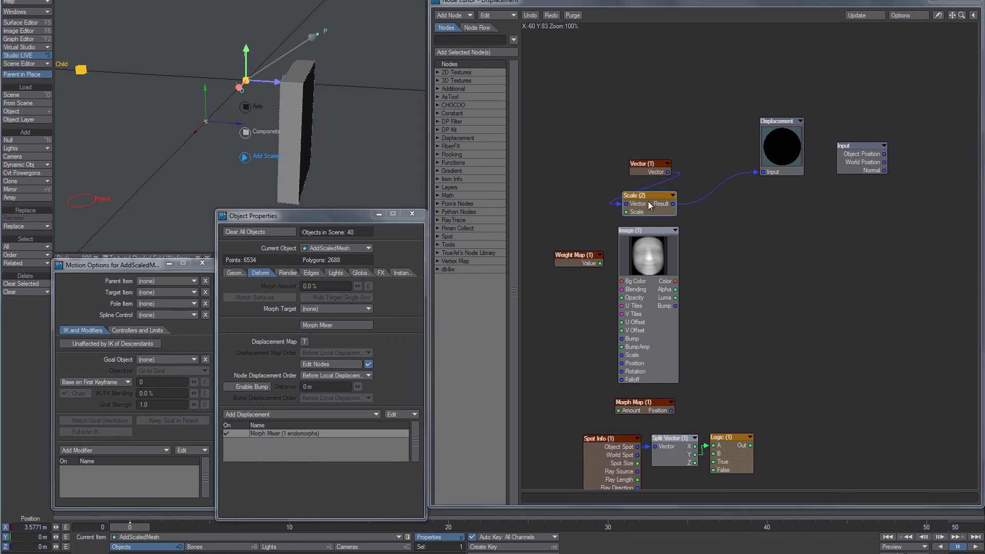
Try scale factors from 315% down to -42.5% in the Scale (2) node, and reset the scale to 100%
left_click_drag(707, 119, 675, 119)
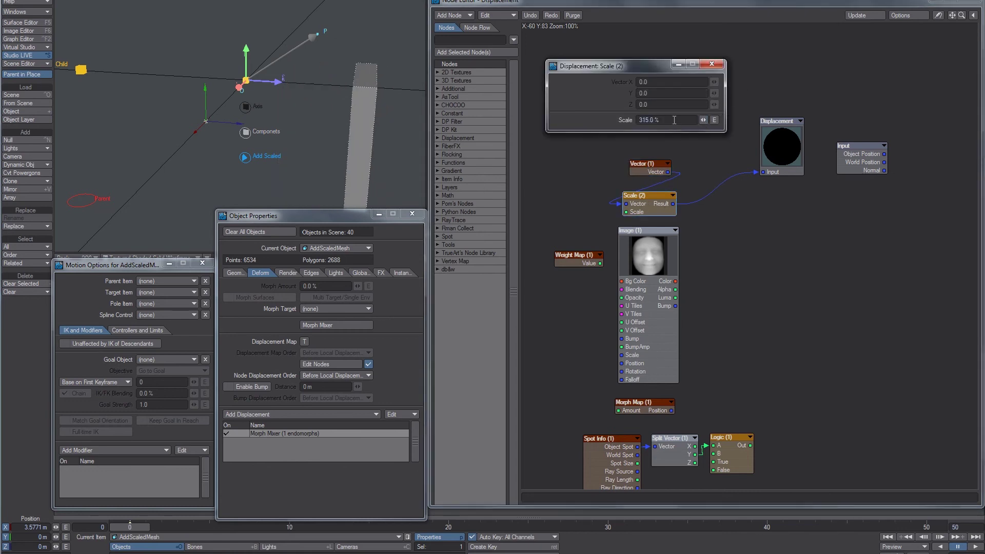
type(".2")
key("Return")
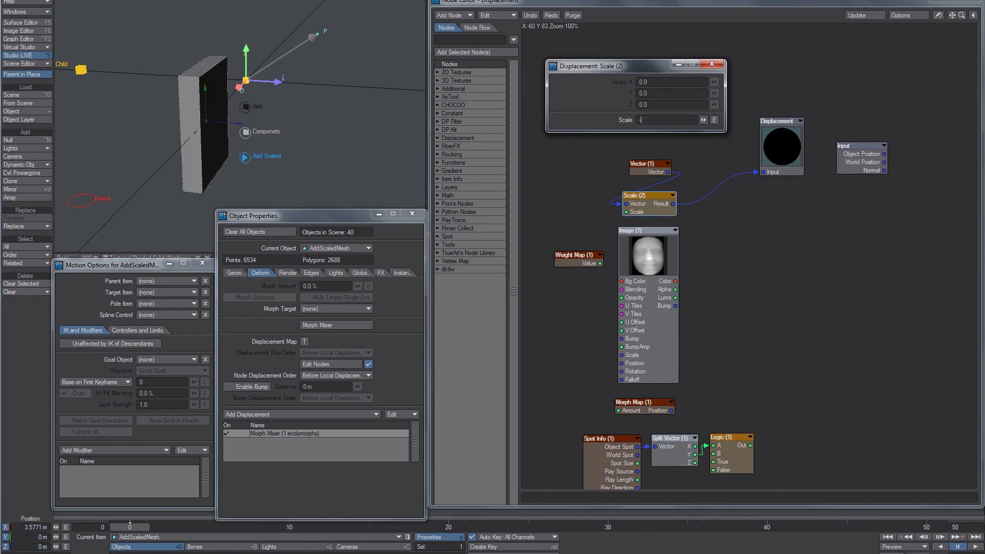
key("BackSpace")
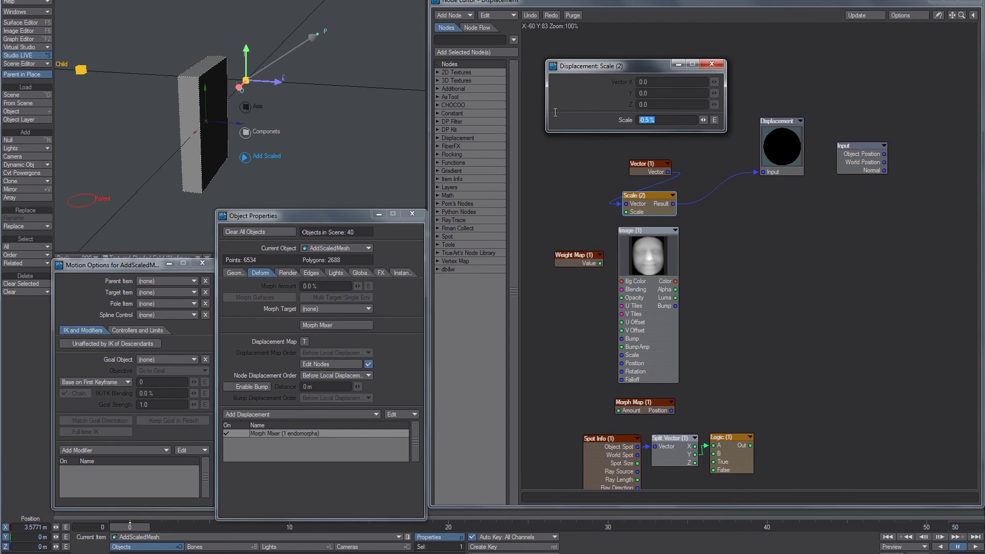
type("100")
key("Return")
left_click_drag(703, 120, 673, 127)
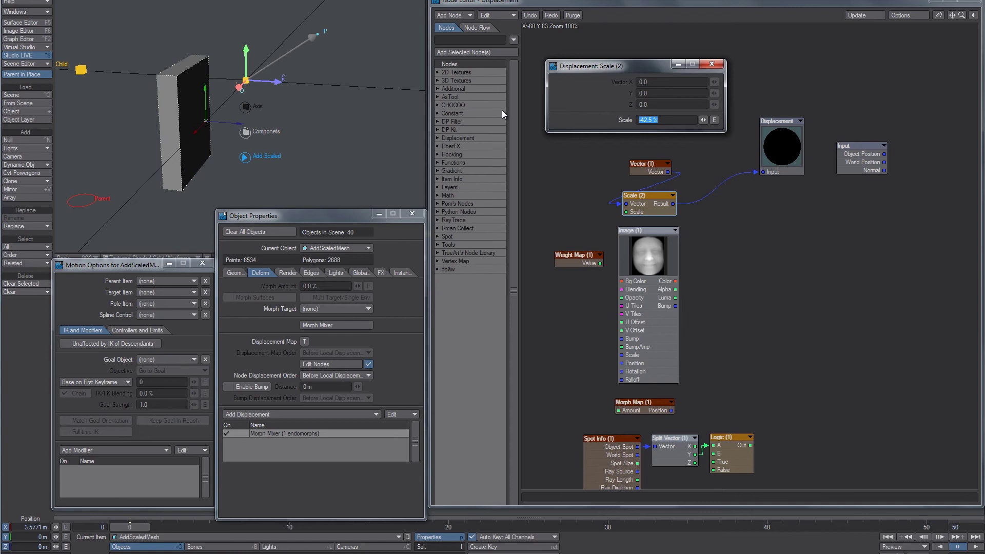
type("100")
key("Return")
left_click(701, 242)
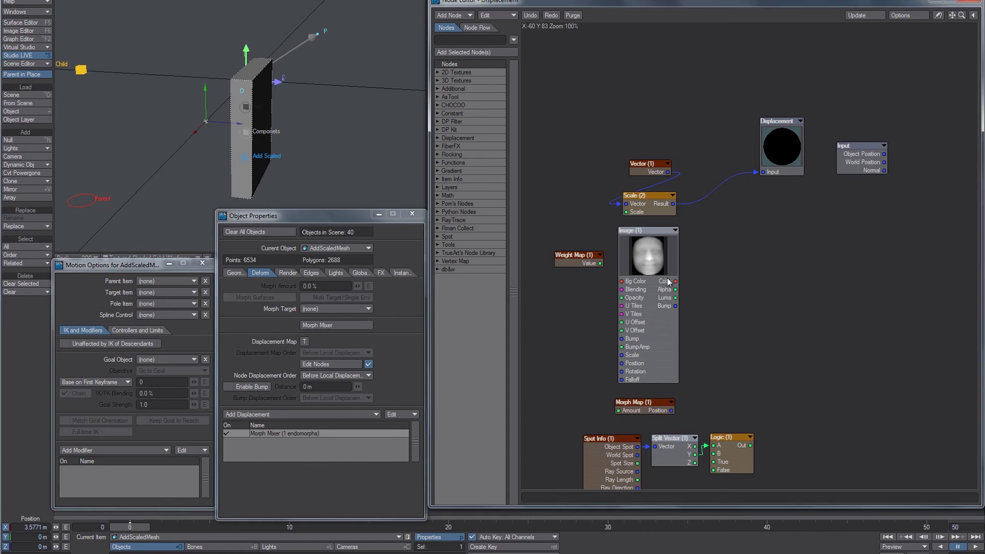
Check the Image (1) node's settings and connect its Color output to the Scale input of the Scale (2) node
double_click(657, 285)
left_click(714, 61)
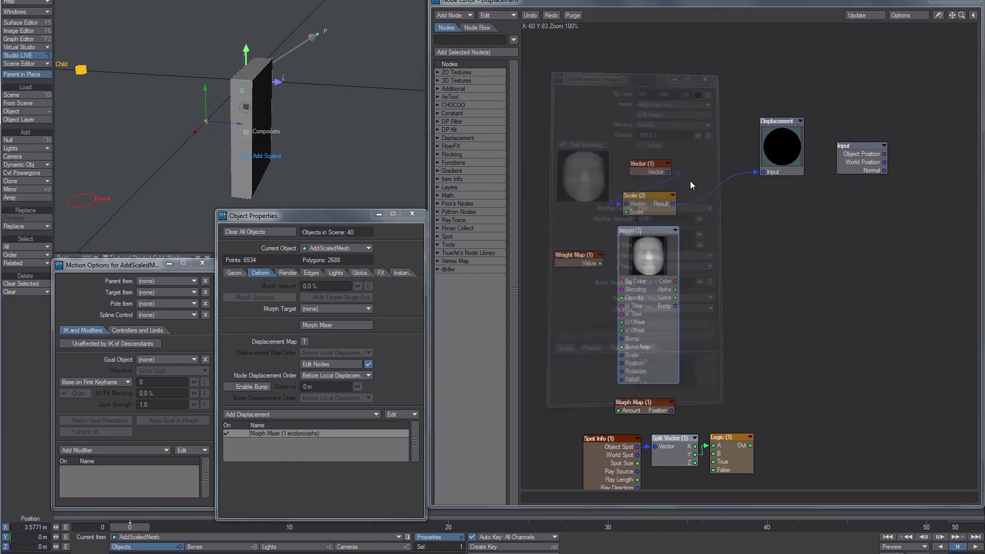
left_click_drag(675, 281, 626, 212)
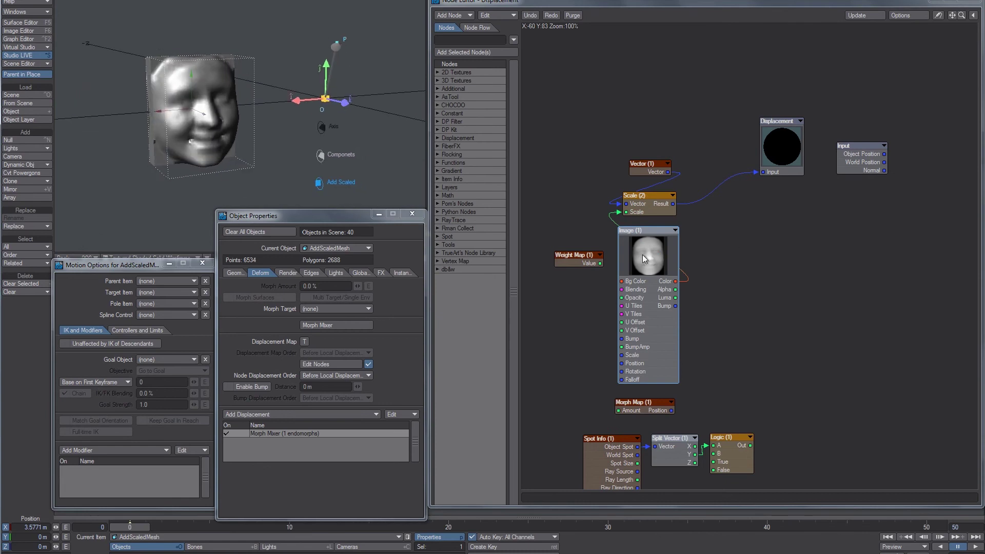
Check the Vector (1) values and examine the displaced face mesh from its front, side and back
double_click(674, 167)
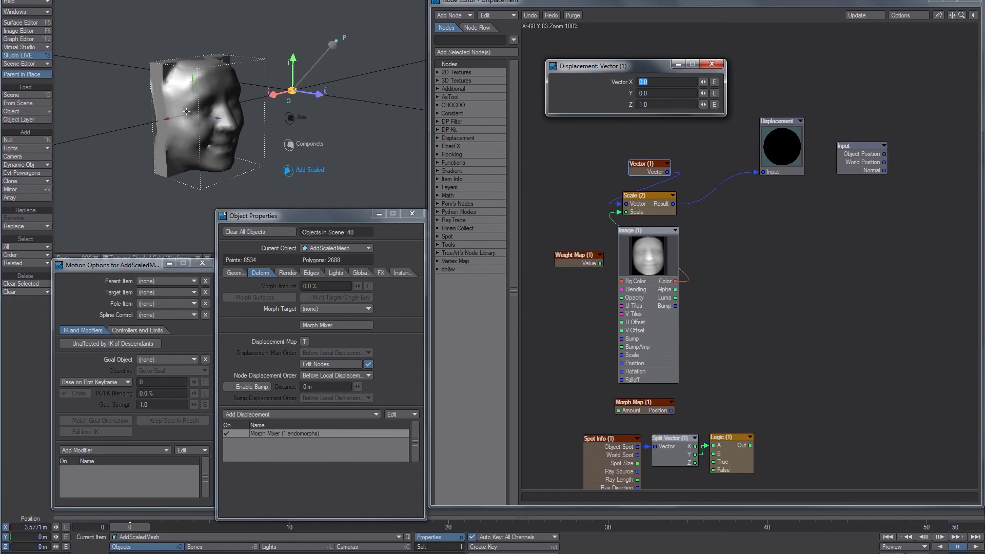
left_click_drag(97, 82, 39, 72, "alt")
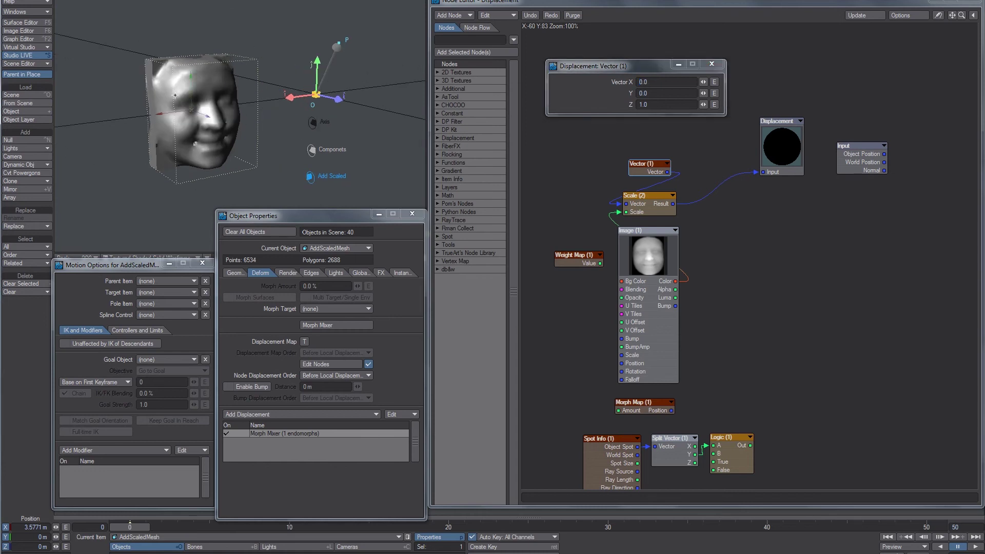
left_click_drag(194, 122, 275, 133, "alt")
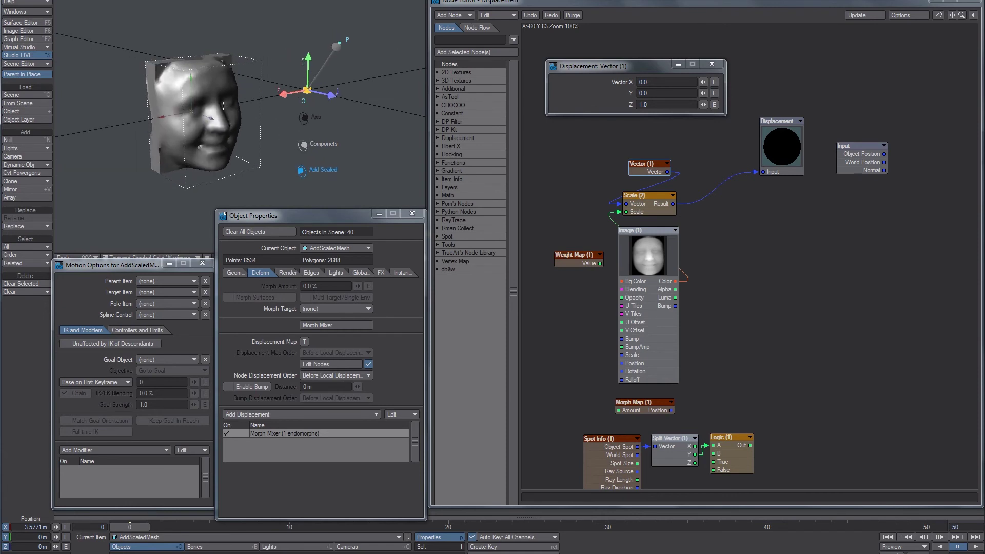
left_click_drag(193, 138, 253, 166, "alt")
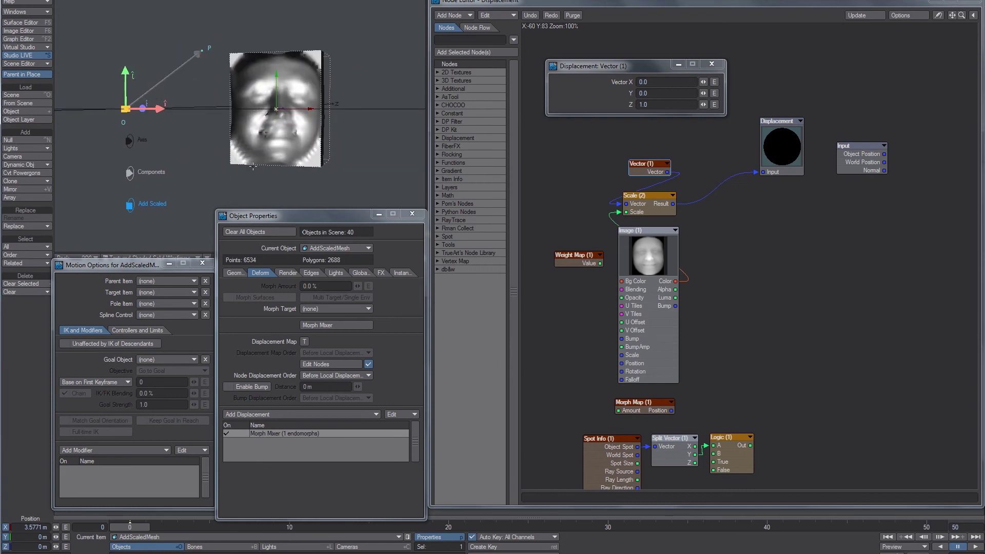
left_click_drag(341, 130, 280, 110, "alt")
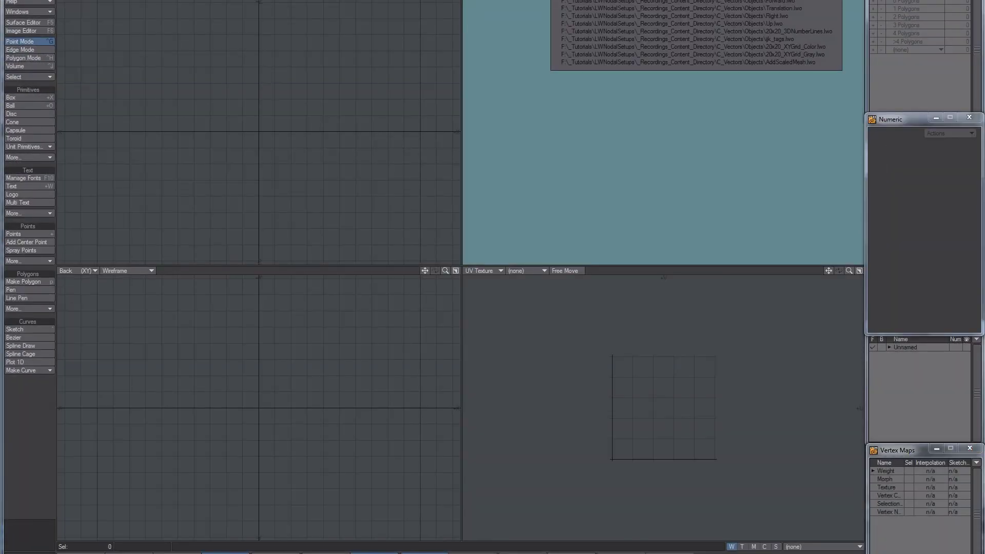
In LightWave Modeler, open AddScaledMesh.lwo and display its W_Displace weight map on the mesh
left_click(718, 62)
key("a")
left_click_drag(594, 164, 690, 200, "alt")
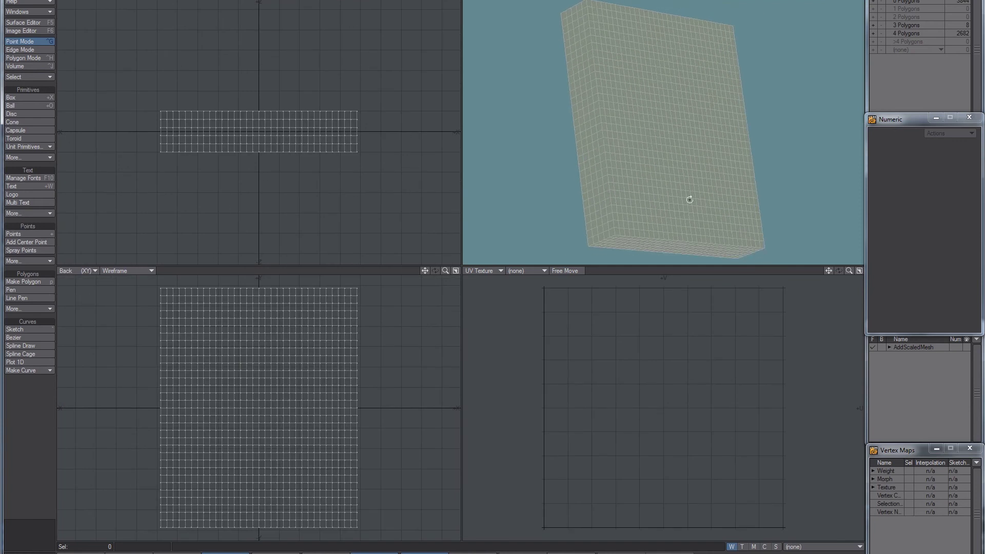
left_click(874, 471)
left_click(894, 487)
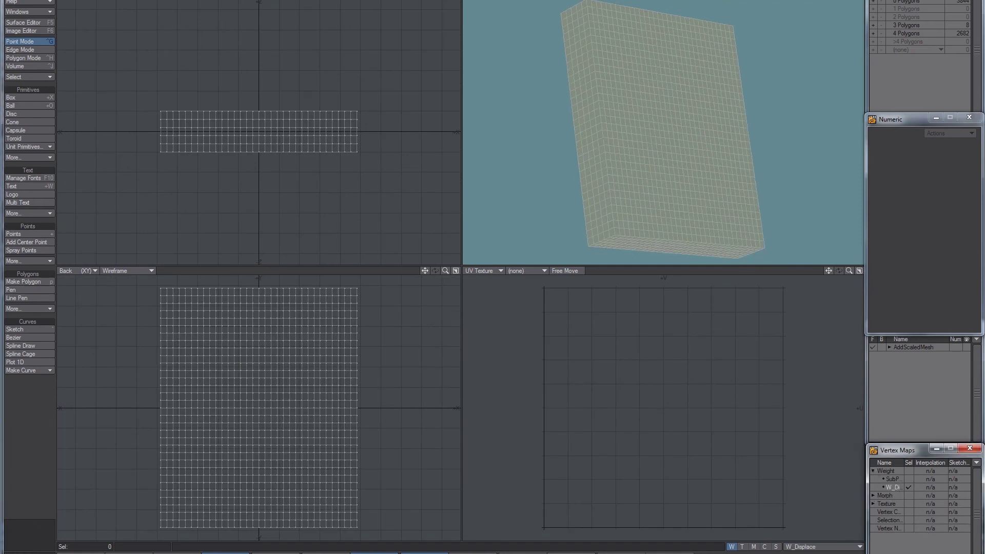
left_click_drag(589, 59, 585, 117, "alt")
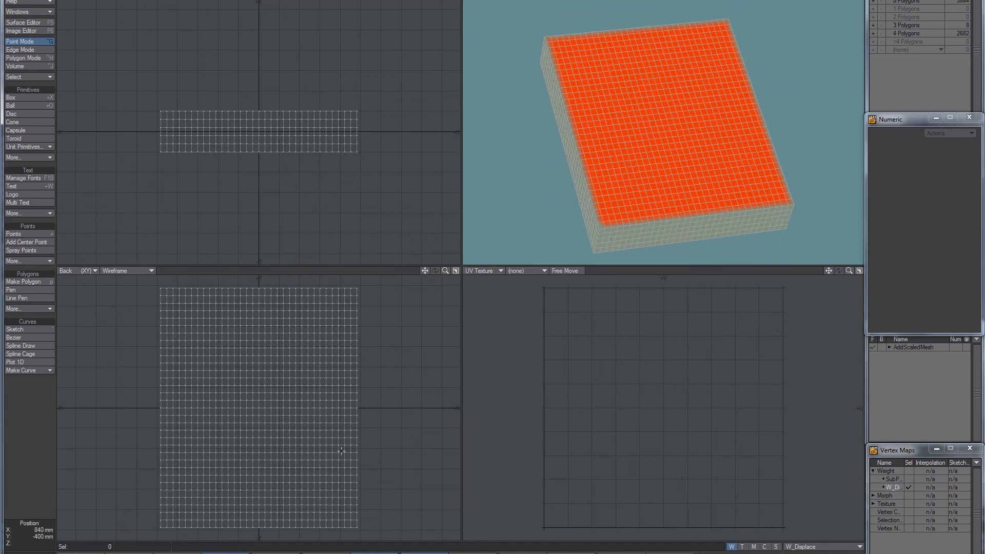
Return to Layout, check that the Weight Map (1) node uses W_Displace, and connect its value to the Image (1) node's Opacity input
left_click(282, 553)
left_click(575, 265)
double_click(576, 265)
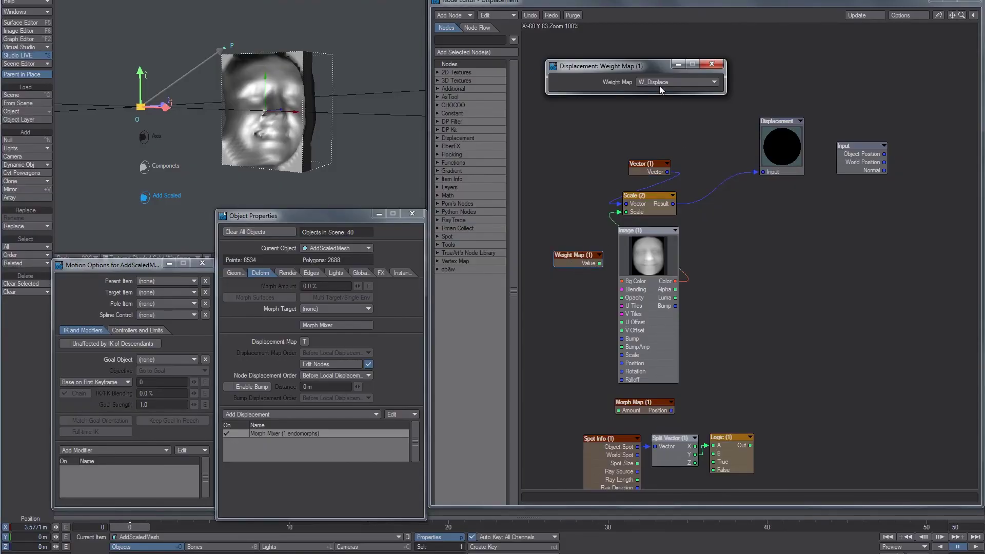
left_click(717, 64)
left_click_drag(600, 263, 622, 300)
left_click_drag(329, 149, 167, 148, "alt")
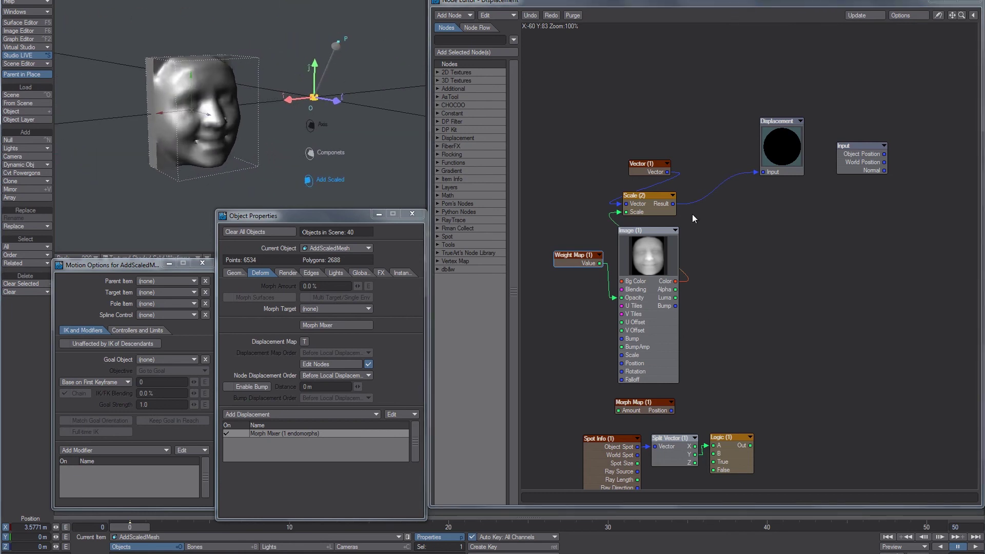
left_click_drag(581, 261, 585, 295)
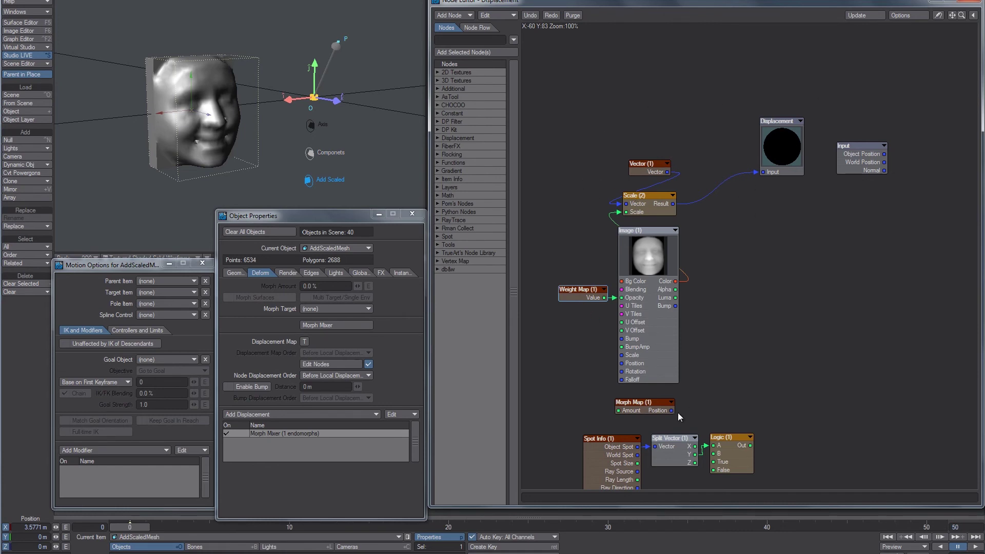
Connect the Morph Map (1) node's Position output to the Displacement input and open the node's settings
left_click_drag(671, 411, 767, 175)
double_click(659, 415)
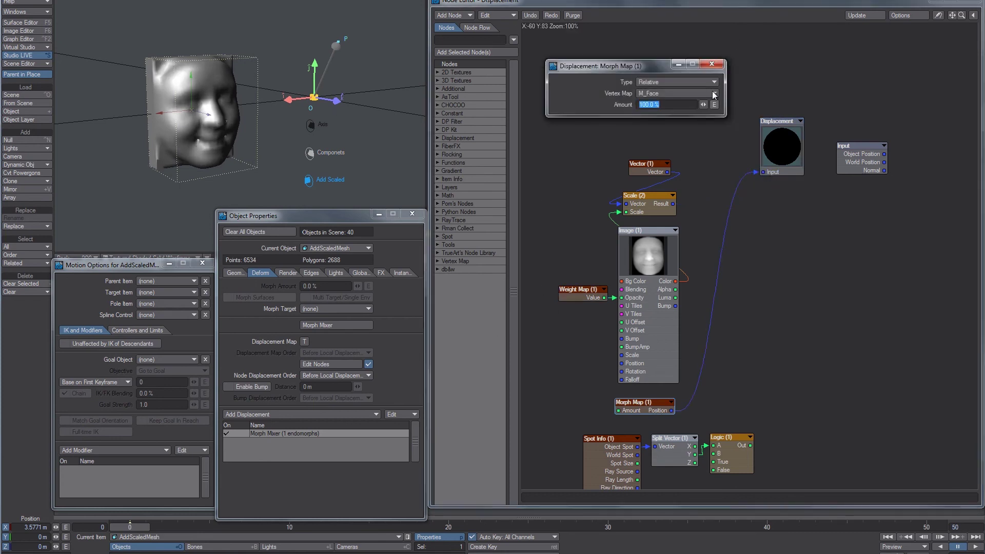
left_click_drag(215, 96, 194, 98, "alt")
Try different positive and negative amounts for the M_Face morph in the Morph Map (1) node, and set the amount to 0%
mouse_move(704, 104)
left_mouse_down()
mouse_move(709, 113)
mouse_move(688, 104)
left_mouse_up()
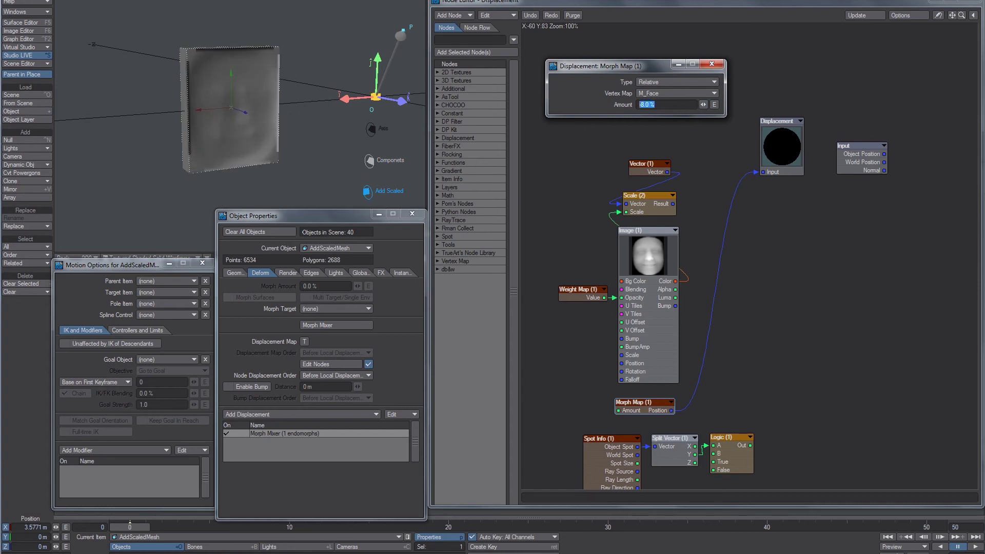
left_click_drag(703, 104, 485, 99)
type("-1")
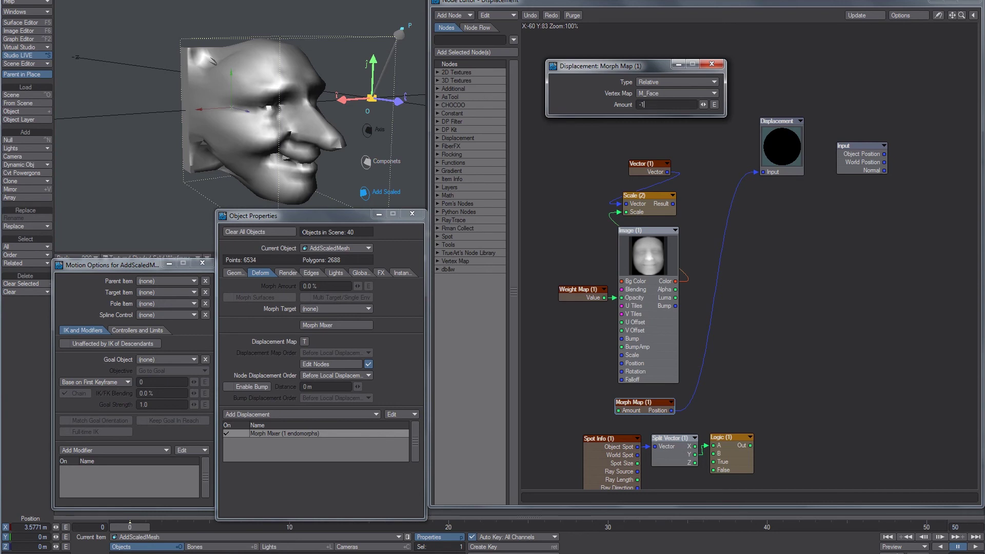
key("Return")
left_click_drag(266, 111, 292, 111, "alt")
left_click_drag(670, 105, 552, 143)
type("0")
key("Return")
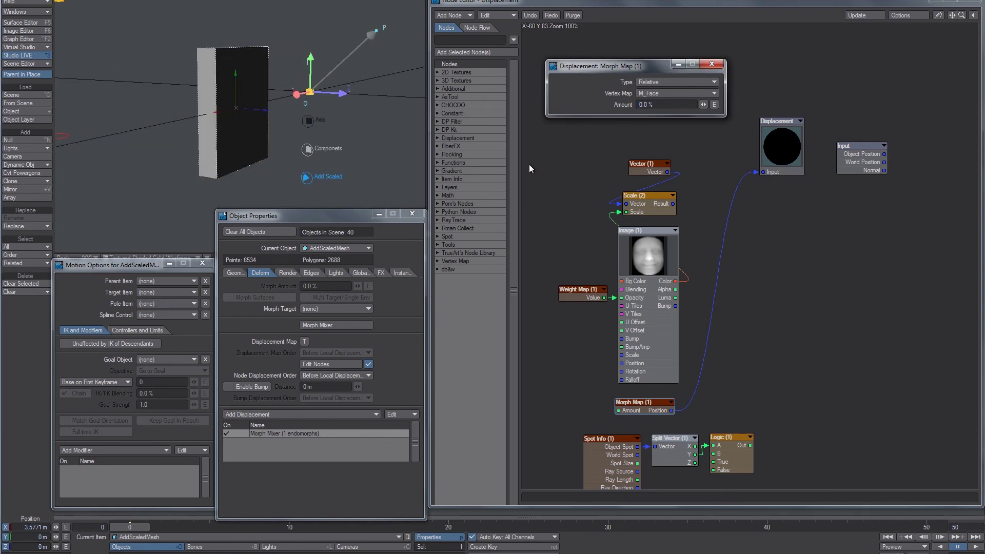
left_click_drag(329, 149, 282, 150, "alt")
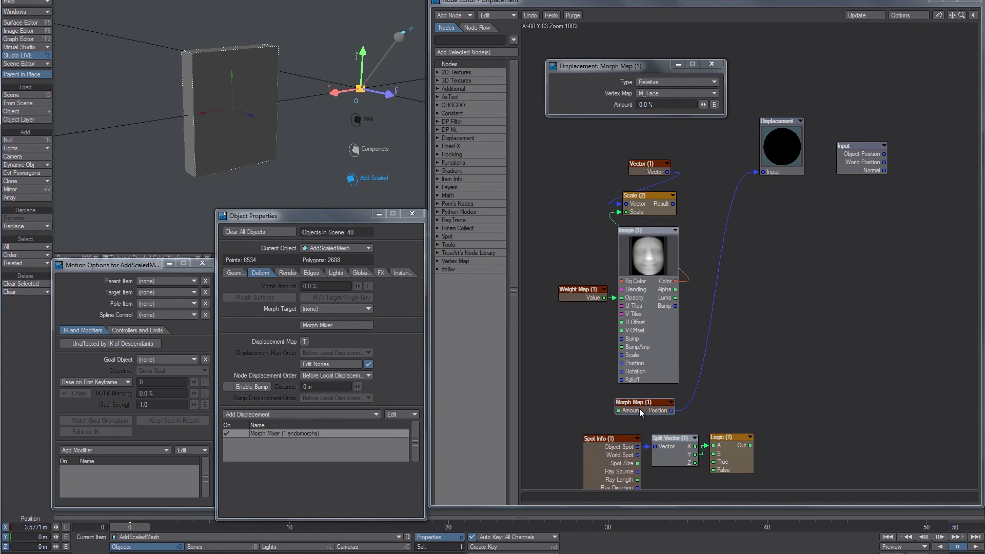
Review the Logic (1) node's comparison settings and connect its Out to the Morph Map (1) node's Amount input
left_click_drag(639, 409, 654, 406)
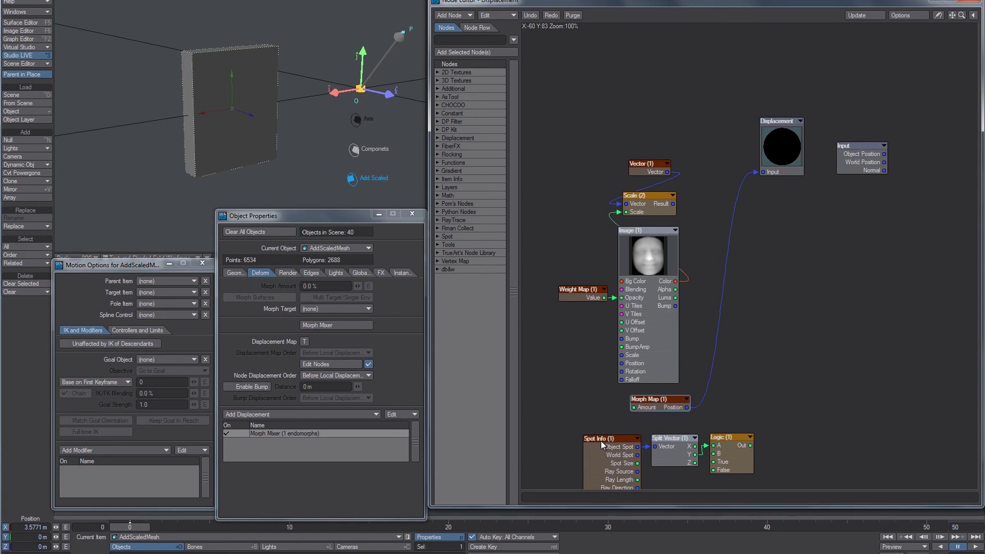
left_click_drag(602, 445, 592, 298, "alt")
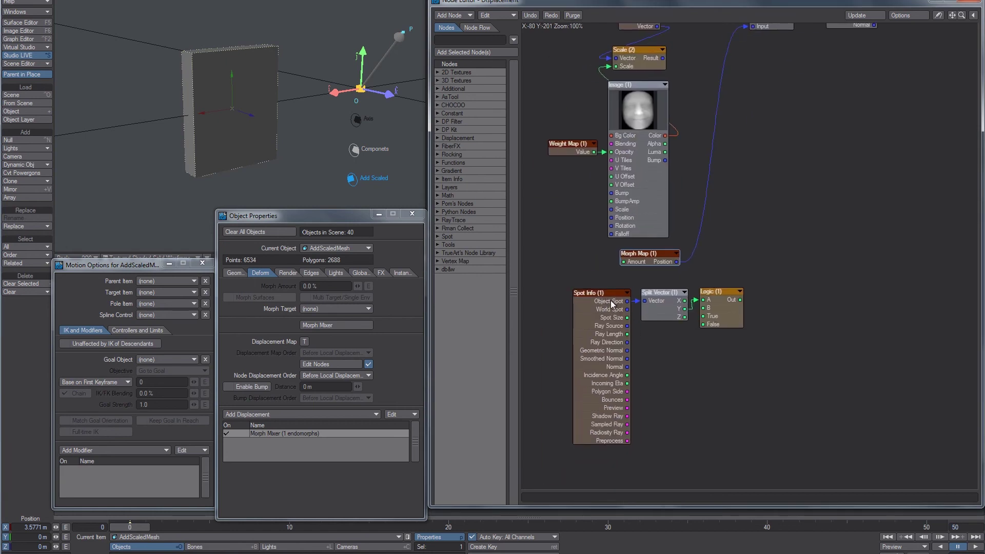
left_click_drag(329, 133, 346, 141, "alt")
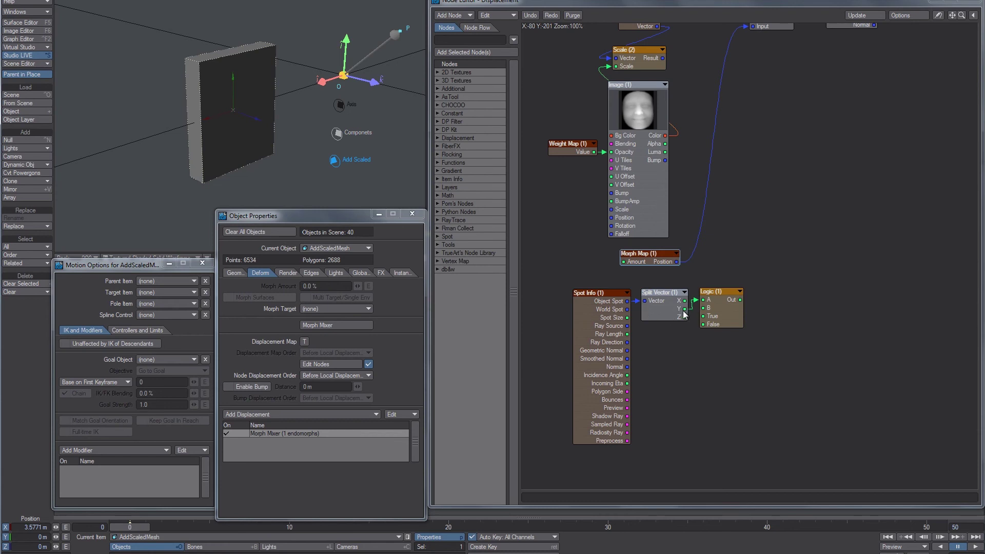
double_click(728, 317)
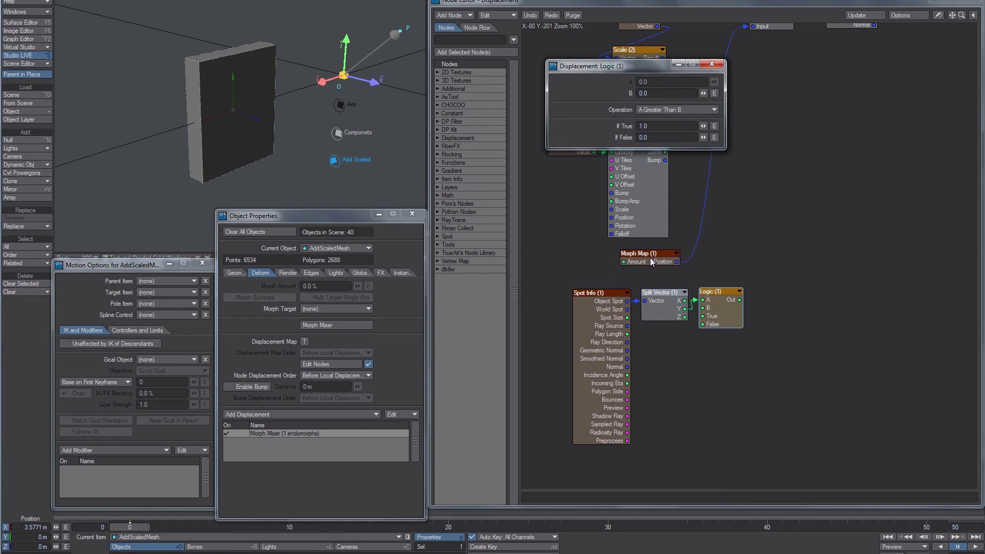
left_click_drag(740, 300, 638, 262)
left_click_drag(328, 154, 242, 116, "alt")
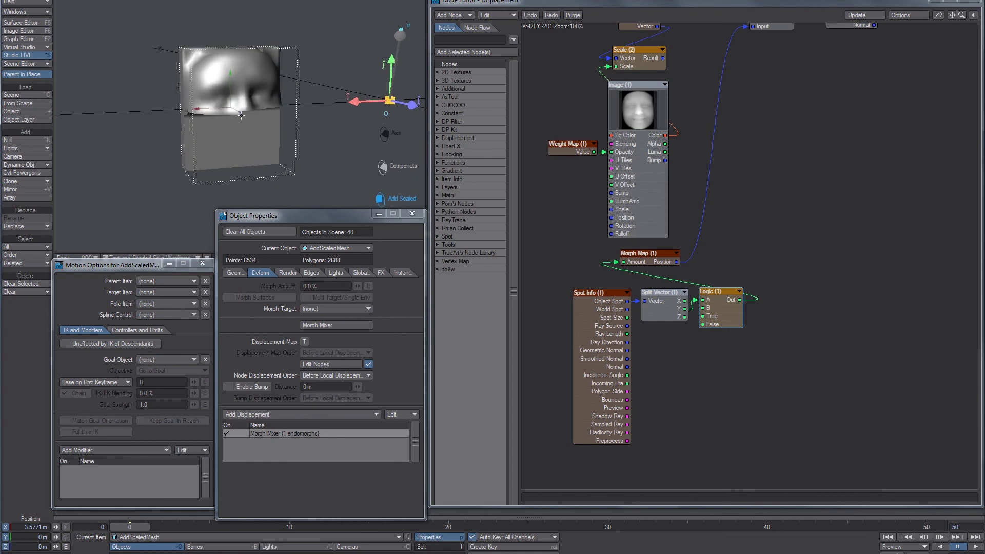
Open the Logic (1) node's settings and set its B comparison value to 0.2, raising it further to 0.268
left_click_drag(255, 36, 308, 149, "alt")
double_click(715, 321)
left_click_drag(703, 93, 707, 93)
double_click(645, 92)
type(".2")
key("Tab")
left_click_drag(704, 94, 738, 94)
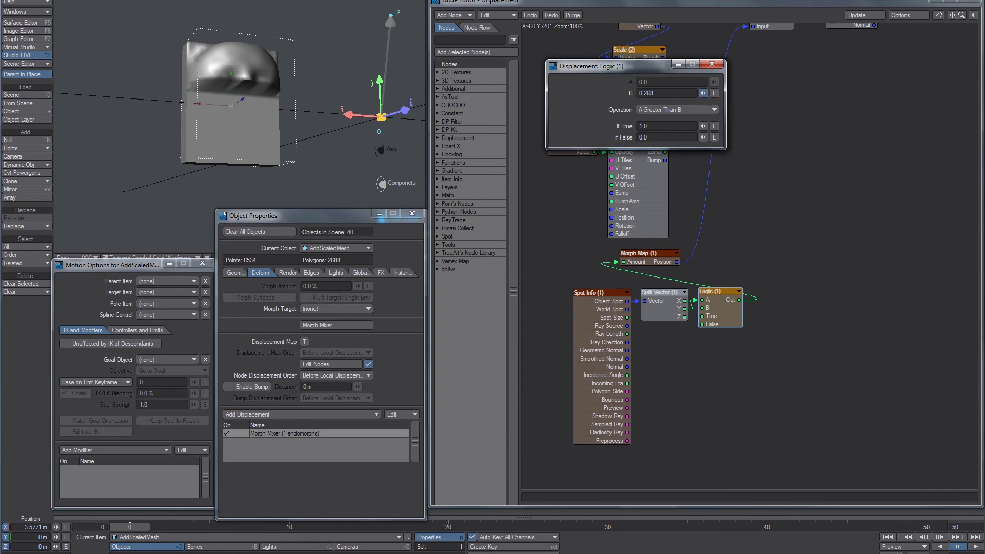
Try B values of 0 and -0.5 in the Logic (1) node, lower B to -0.63, and close the settings
type("-")
mouse_move(703, 93)
left_mouse_down()
mouse_move(747, 97)
mouse_move(715, 95)
left_mouse_up()
left_click(667, 93)
type("0")
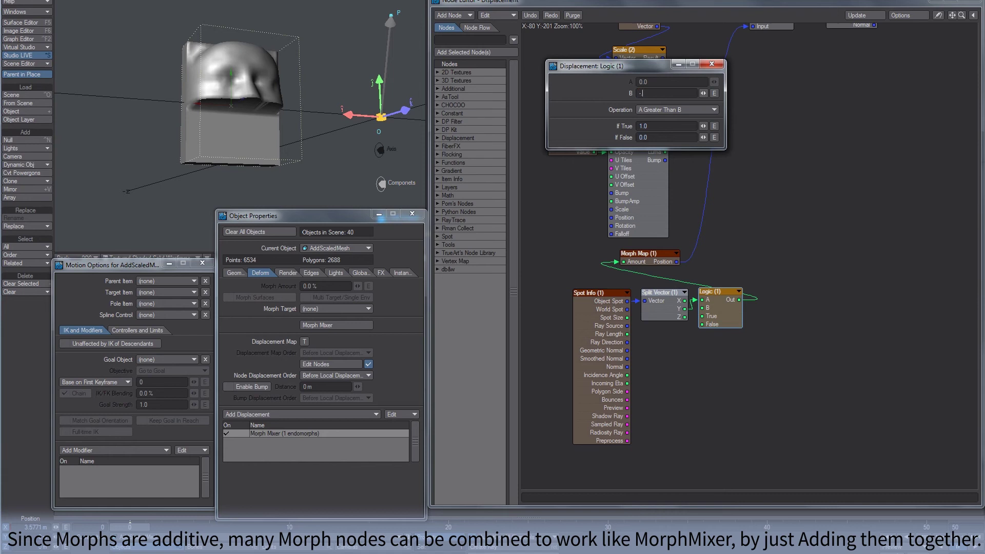
key("Tab")
left_click(652, 95)
type("-")
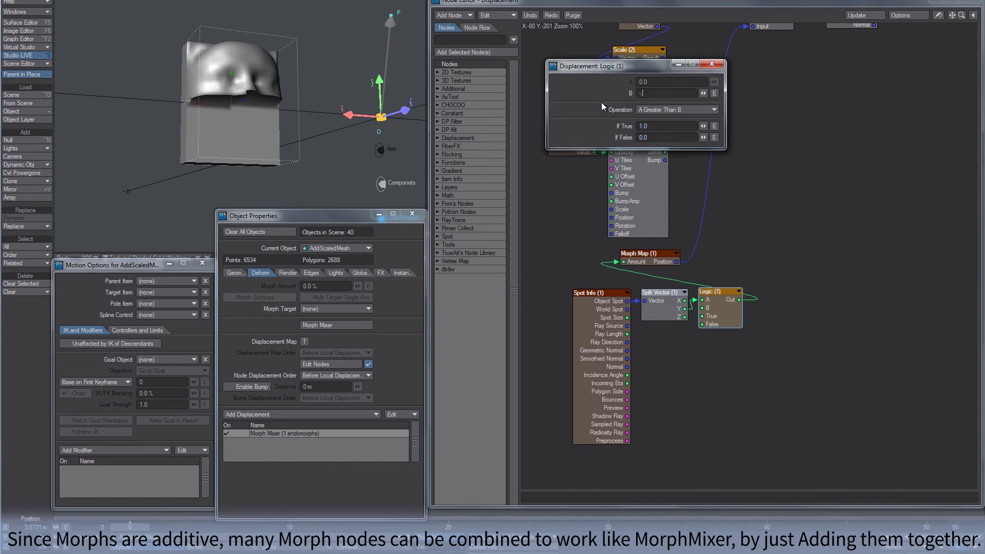
type("0.5")
key("Tab")
mouse_move(703, 93)
left_mouse_down()
mouse_move(690, 94)
mouse_move(749, 94)
mouse_move(718, 95)
left_mouse_up()
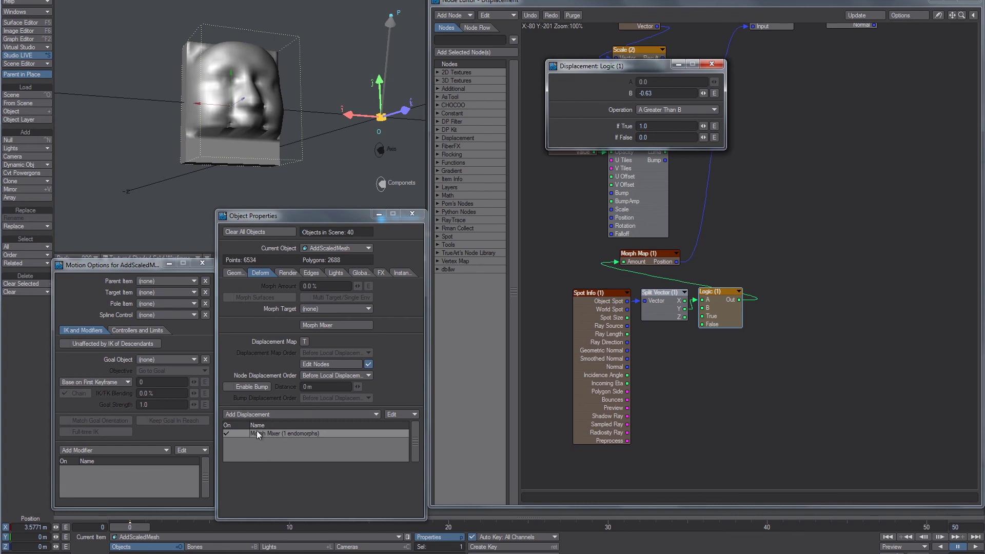
left_click(712, 64)
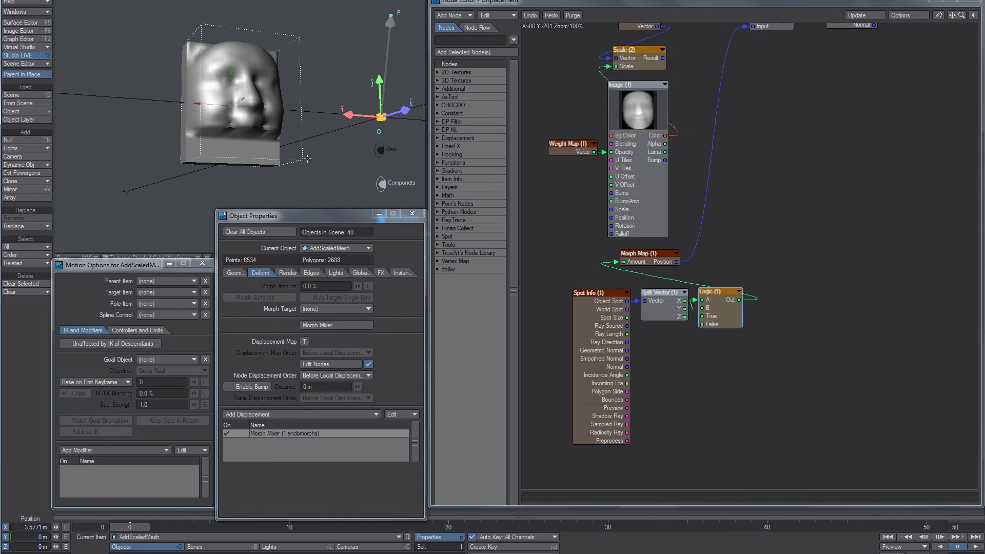
Disconnect the Morph Map (1) Position from the Displacement input and close the node editor
left_click_drag(307, 158, 329, 149, "alt")
left_click_drag(820, 20, 819, 81, "alt")
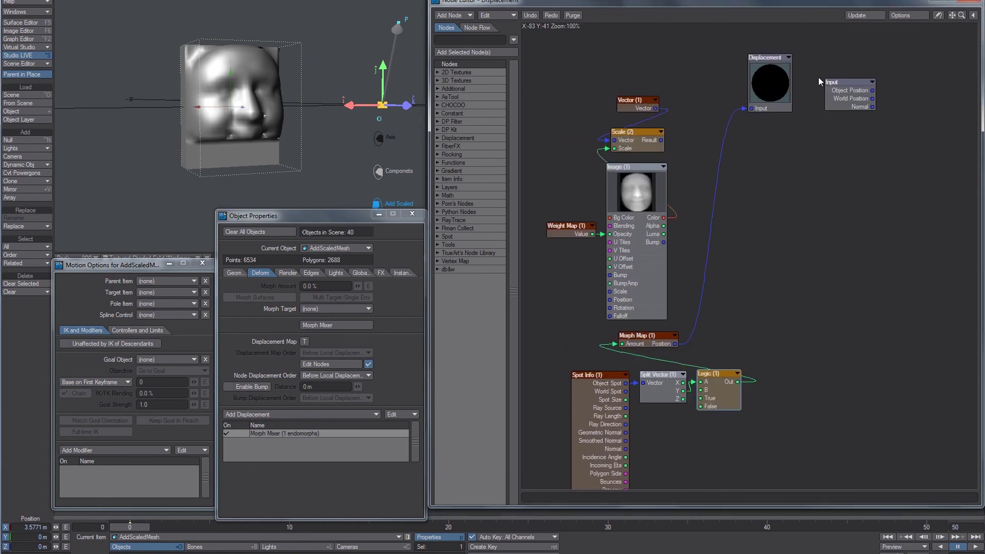
left_click_drag(745, 109, 719, 134)
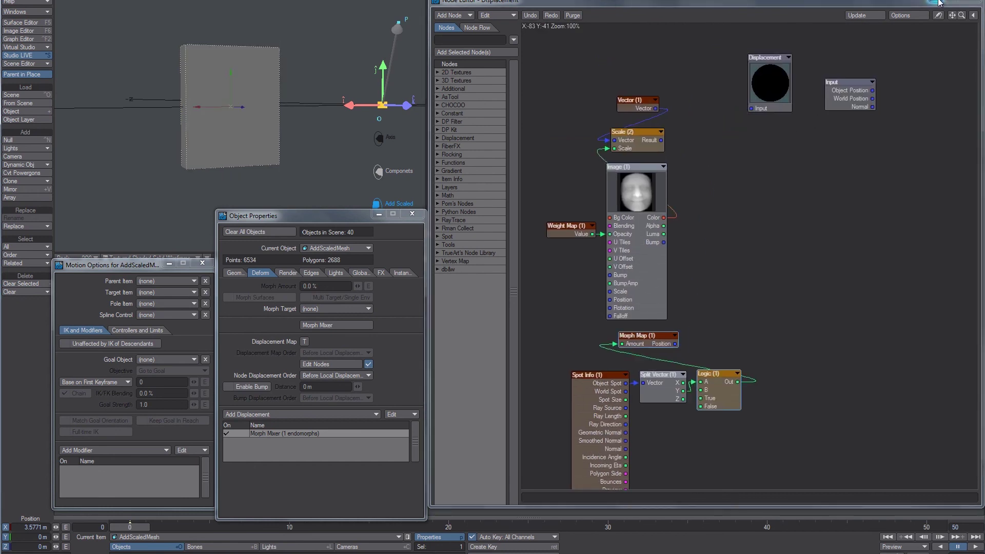
left_click(970, 2)
Select the position vector's head point P and close the Object Properties and Motion Options windows
left_click(232, 95)
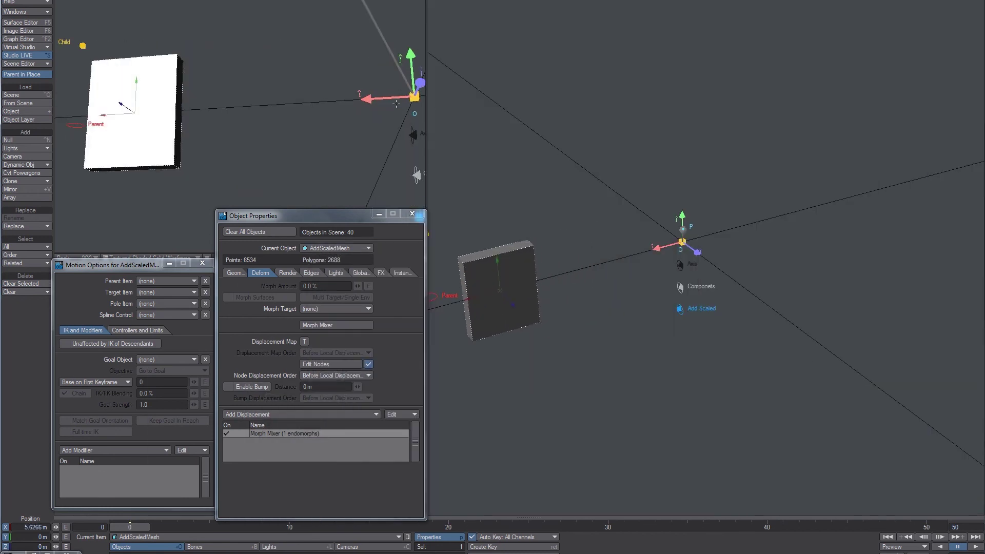
key("a")
scroll(256, 106, "down", 5)
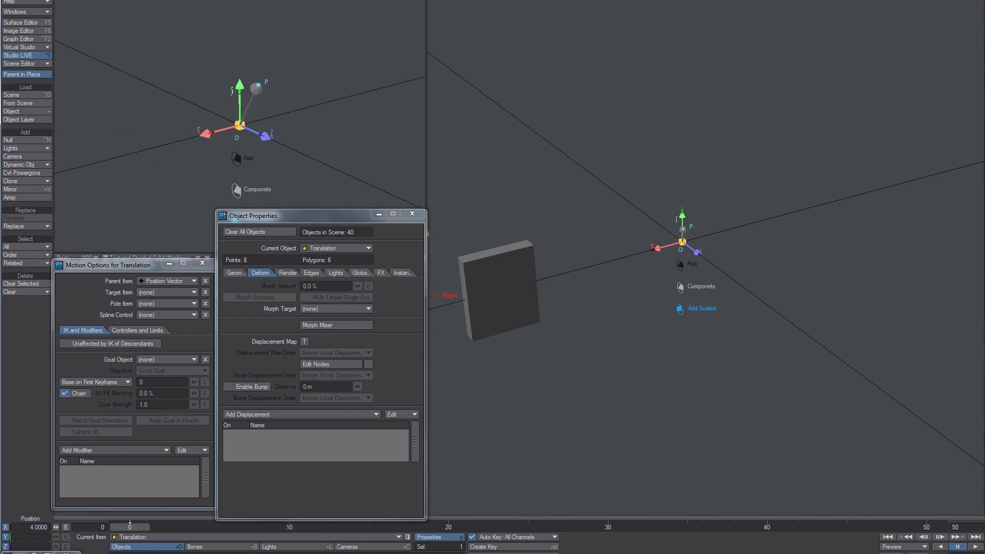
left_click(256, 106)
left_click_drag(256, 105, 307, 129)
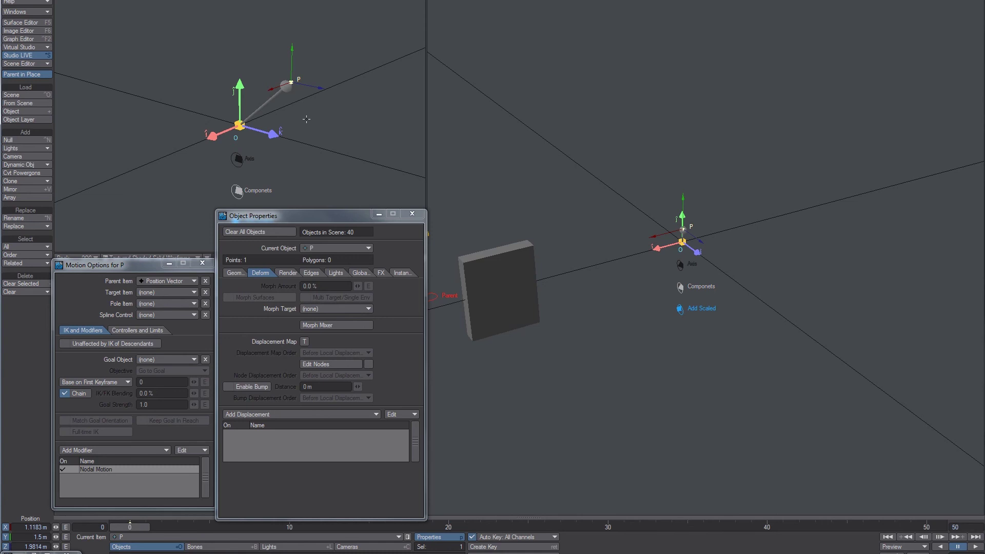
left_click(413, 214)
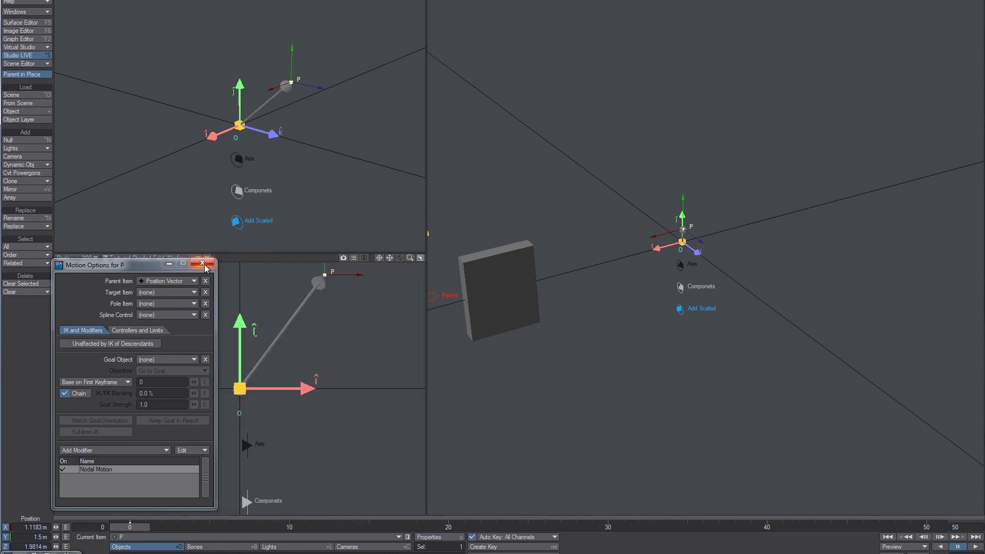
left_click(202, 262)
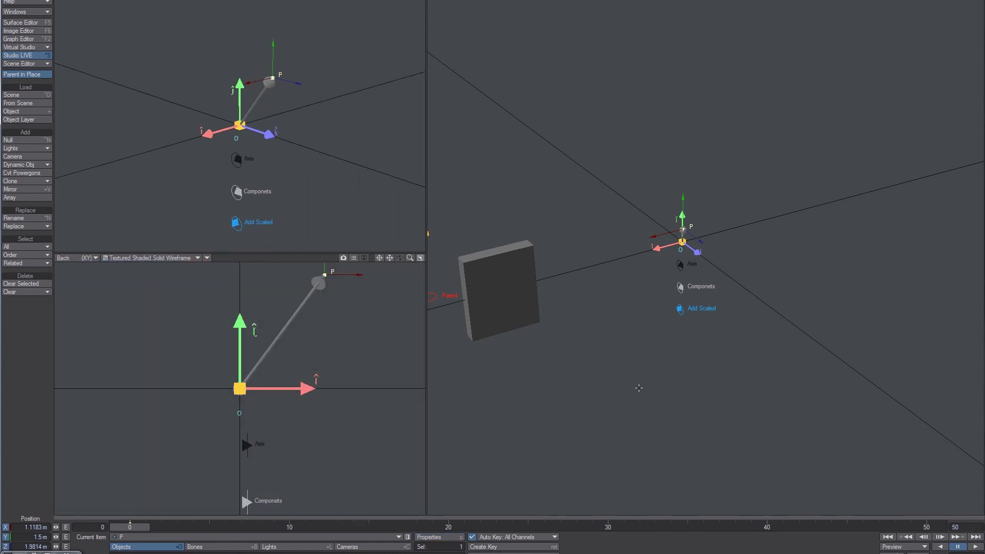
Switch to the MyPaint notes, bring up the P (2,3,4) component diagram, and undo the marks made on it
left_click(513, 553)
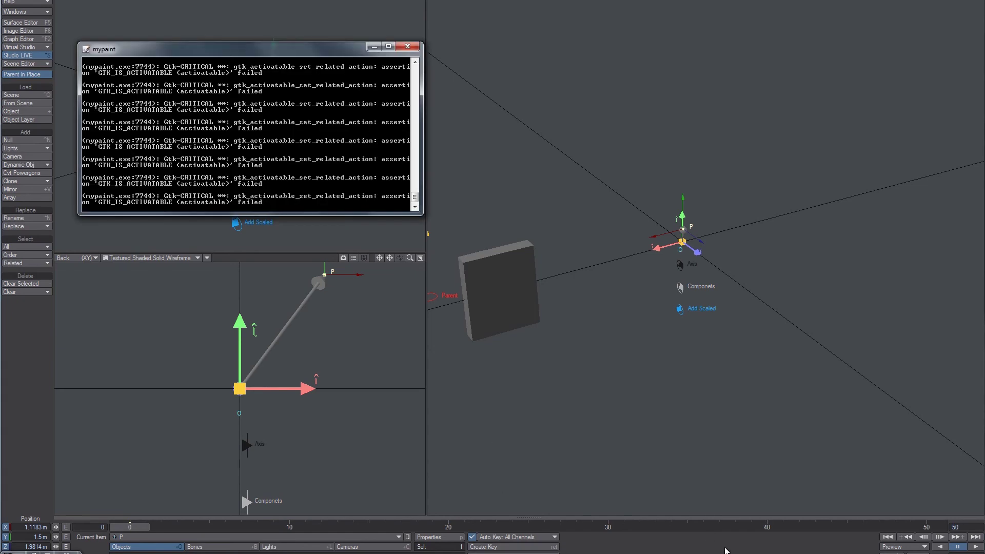
left_click(692, 553)
middle_click_drag(355, 333, 314, 303)
mouse_move(284, 337)
left_mouse_down()
mouse_move(325, 336)
mouse_move(358, 365)
mouse_move(365, 342)
left_mouse_up()
key("ctrl+z")
key("ctrl+z")
key("ctrl+z")
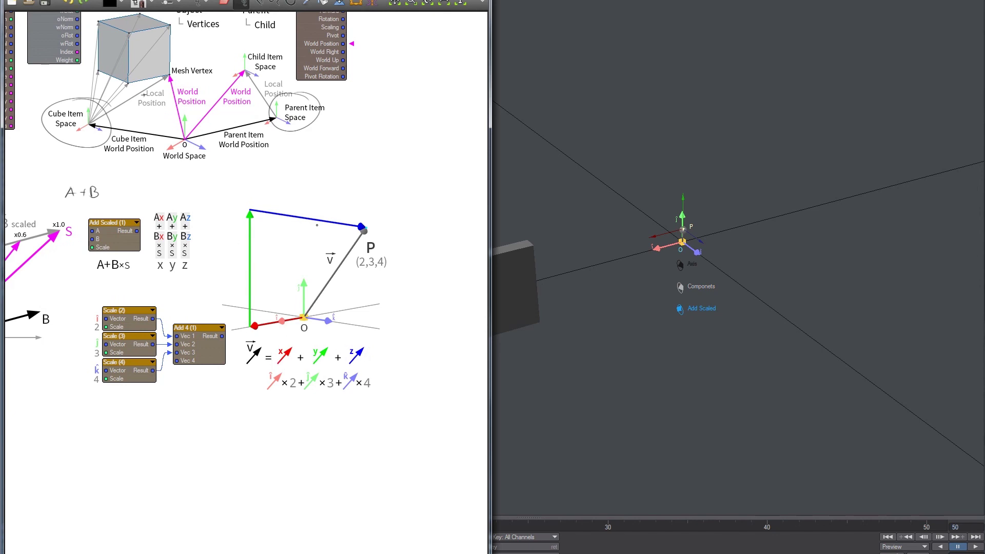
Sketch temporary marks around the vector V and point P in the component diagram, and undo them
left_click_drag(381, 223, 380, 222)
key("ctrl+z")
left_click_drag(355, 276, 369, 284)
left_click_drag(384, 274, 387, 280)
left_click_drag(386, 275, 383, 289)
key("ctrl+z")
key("ctrl+z")
key("ctrl+z")
key("ctrl+z")
Review the World Space basis vector notes, undo the mark made there, and return to the World Position section
scroll(222, 187, "up", 15)
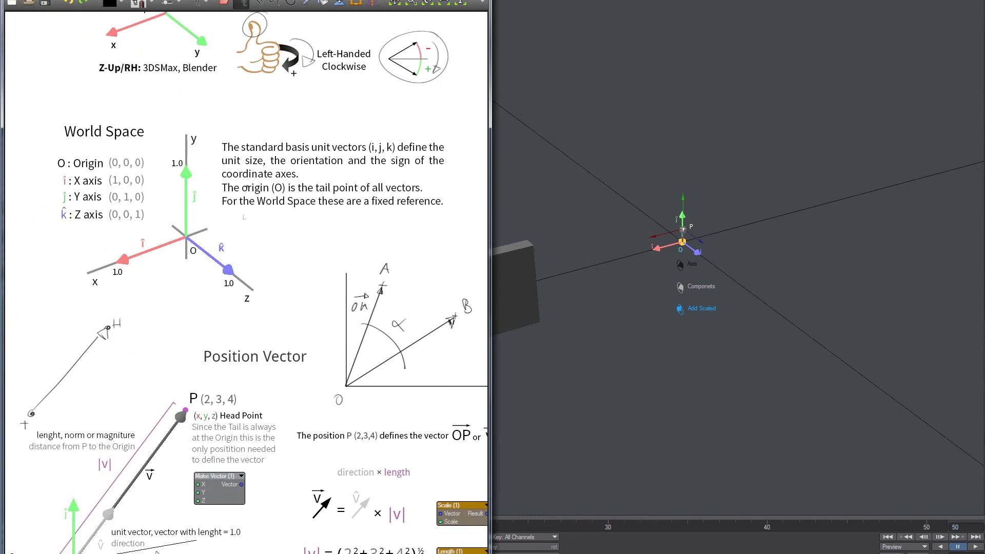
left_click_drag(244, 217, 241, 216)
key("ctrl+z")
scroll(208, 221, "down", 10)
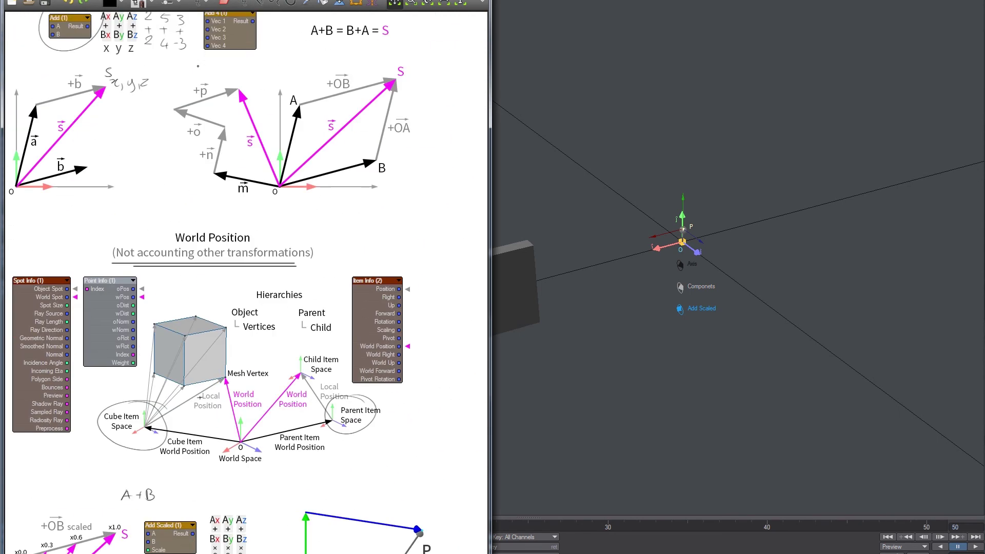
Undo the circle around P's coordinates, trace along the red, green and blue component arrows, and circle point P
scroll(208, 221, "down", 4)
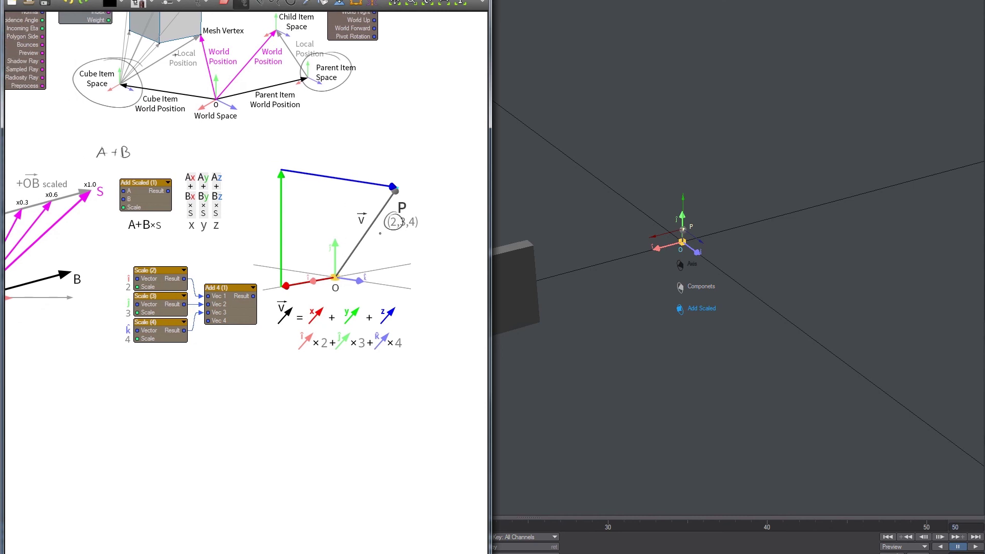
mouse_move(396, 214)
left_mouse_down()
mouse_move(397, 229)
mouse_move(394, 214)
left_mouse_up()
key("ctrl+z")
mouse_move(268, 292)
left_mouse_down()
mouse_move(274, 163)
mouse_move(405, 192)
mouse_move(388, 196)
left_mouse_up()
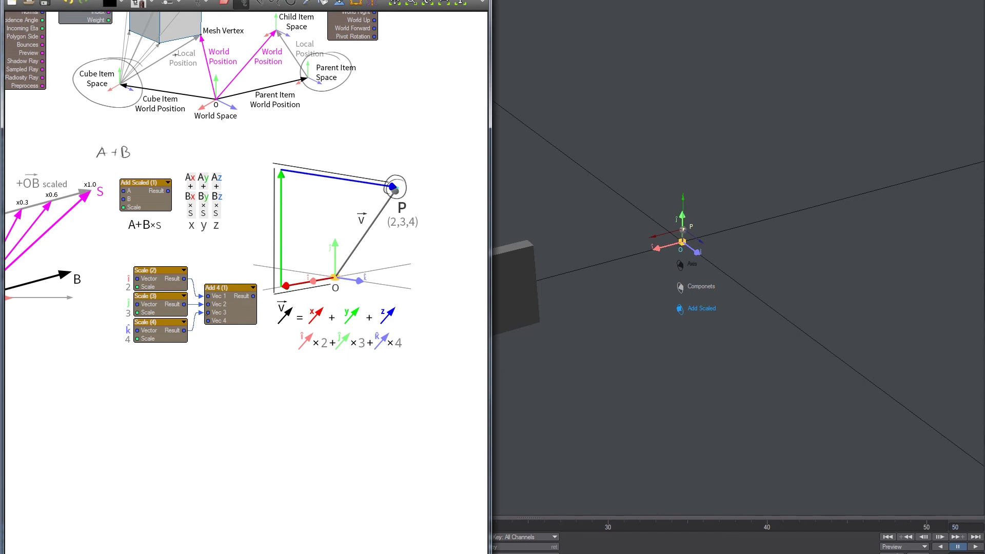
Return to Layout and move the Componets switch out of its circle to display P's component arrows
mouse_move(757, 230)
left_mouse_down("alt+shift")
mouse_move(719, 220)
mouse_move(601, 326)
mouse_move(560, 329)
left_mouse_up("alt+shift")
left_click(600, 318)
left_click_drag(560, 329, 579, 333, "alt")
Move point P through several positions, ending at about X 2.03 m, Y 1.5 m, Z 1.42 m
left_click(607, 208)
mouse_move(607, 207)
left_mouse_down()
mouse_move(510, 238)
mouse_move(759, 132)
mouse_move(645, 132)
mouse_move(452, 236)
mouse_move(620, 213)
mouse_move(594, 213)
left_mouse_up()
left_click_drag(594, 213, 616, 212, "alt")
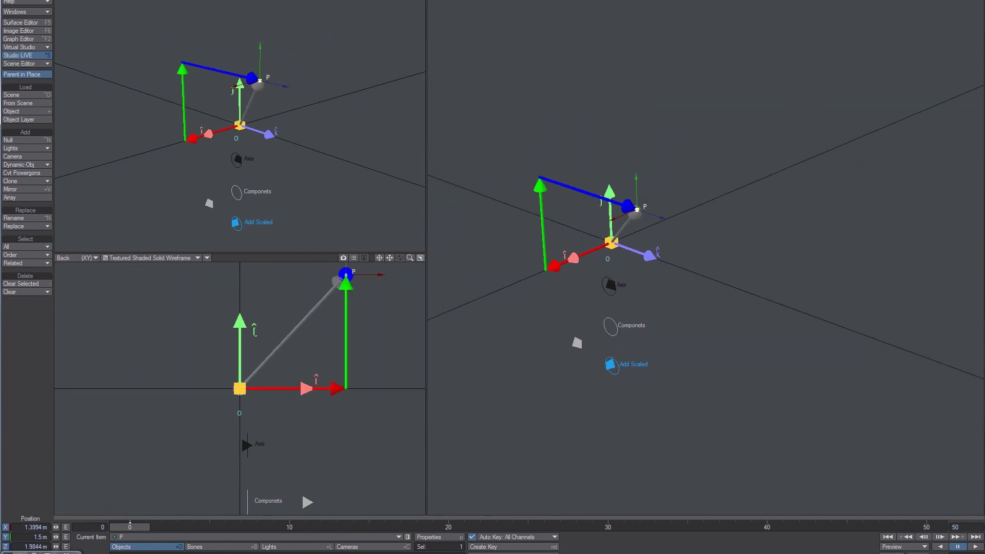
left_click_drag(649, 289, 597, 248)
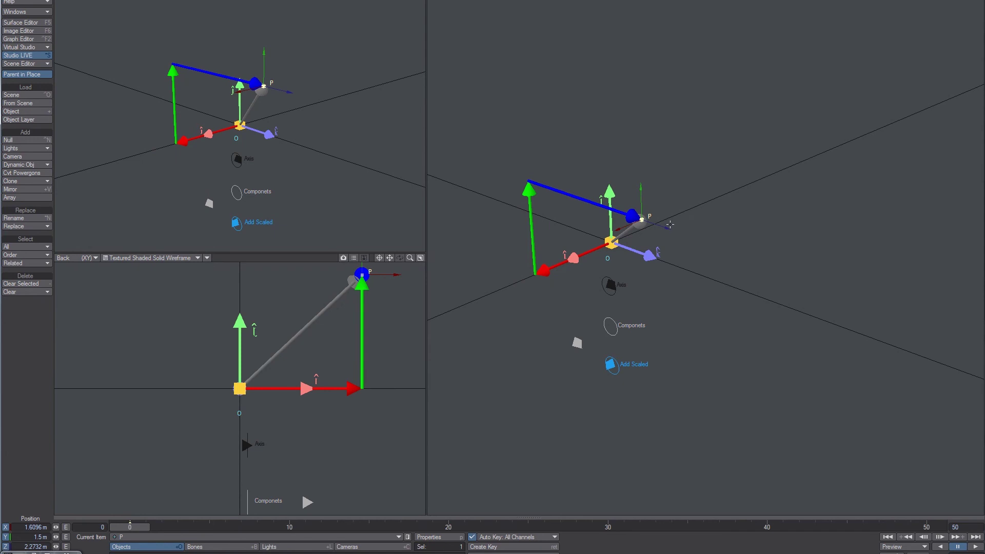
left_click_drag(539, 281, 592, 174)
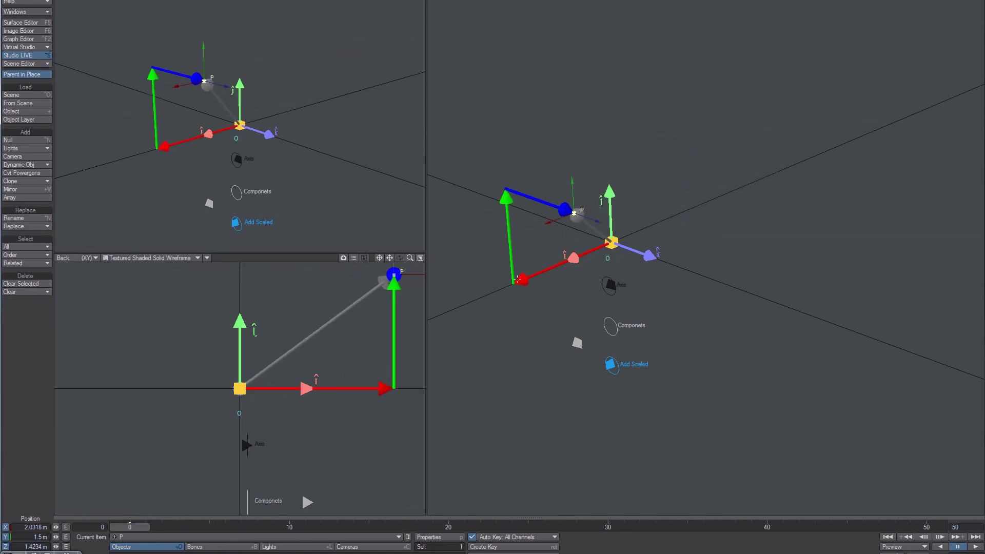
Move the tips of the i, j and k basis vectors off their axes, with the j tip at Z about -753 mm
left_click(573, 259)
left_click_drag(568, 290, 569, 305)
left_click(610, 194)
left_click_drag(642, 191, 609, 181)
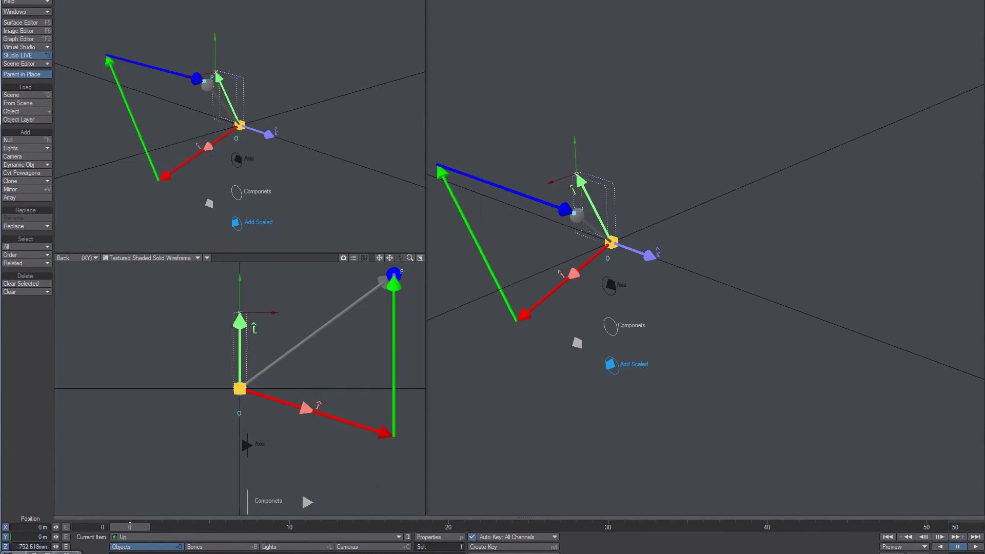
left_click(651, 251)
left_click_drag(653, 252, 534, 229)
Move the basis origin O to about X 1.04 m, Y 322.5 mm, Z 912 mm
left_click(627, 240)
left_click_drag(772, 313, 816, 314, "alt")
left_click_drag(507, 253, 618, 270)
left_click_drag(692, 280, 672, 277, "alt")
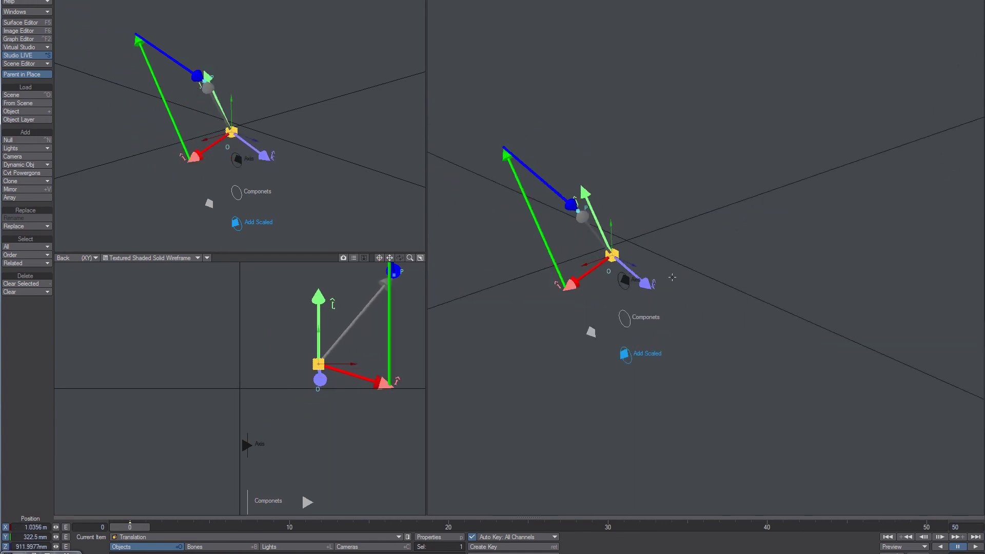
Reset the positions of the i, j and k basis vector tips and the Translation origin
key("Down")
key("r")
key("Down")
key("r")
key("Down")
key("Up")
key("r")
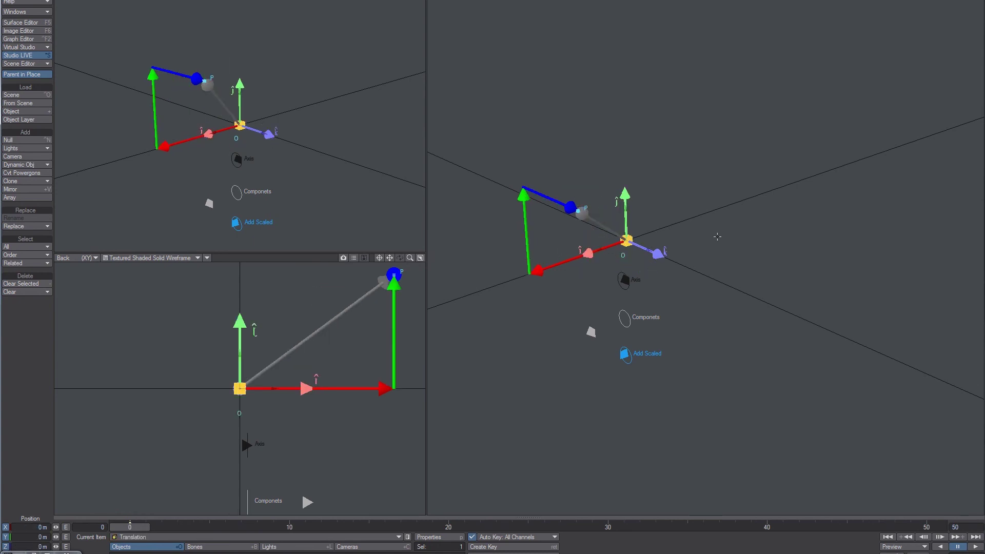
Raise point P to about Y 2.49 m and move the Componets switch back into its circle
left_click_drag(621, 261, 633, 260, "alt")
left_click_drag(580, 212, 579, 148)
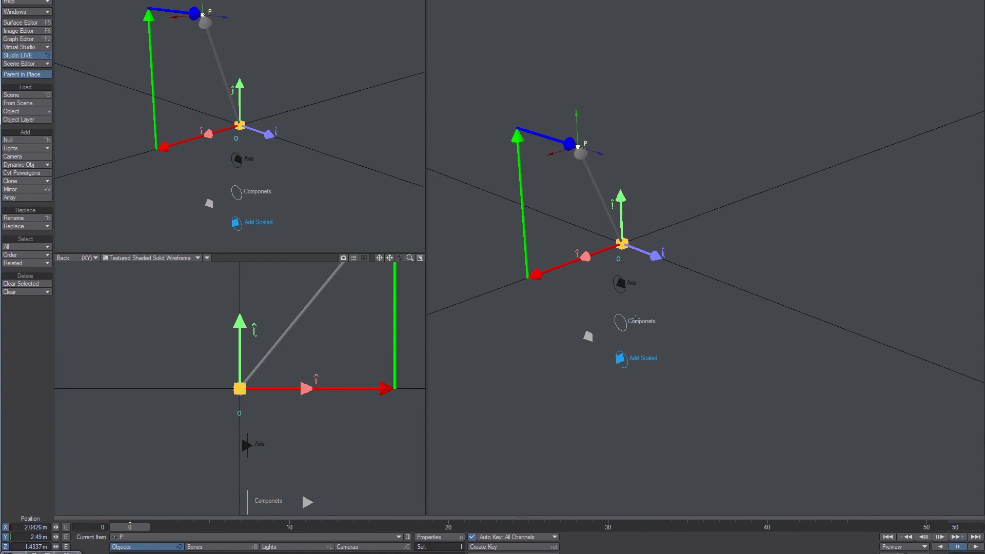
left_click_drag(586, 335, 620, 325)
mouse_move(605, 187)
left_mouse_down("alt")
mouse_move(621, 186)
mouse_move(606, 186)
left_mouse_up("alt")
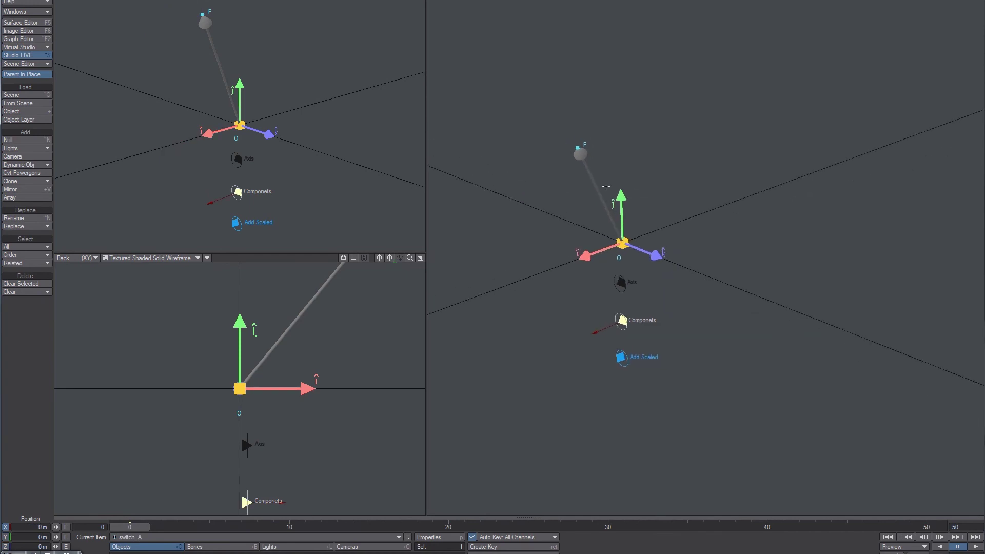
Select the Add Scaled switch, switch to the MyPaint notes, and point out the A+B = B+A equation with a temporary mark
left_click(634, 357)
key("alt+Tab")
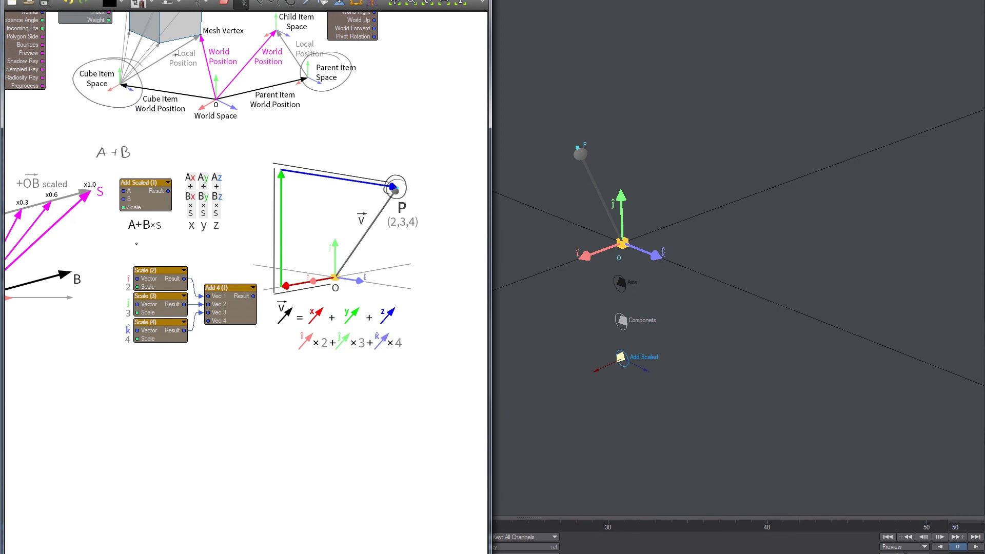
scroll(156, 208, "up", 10)
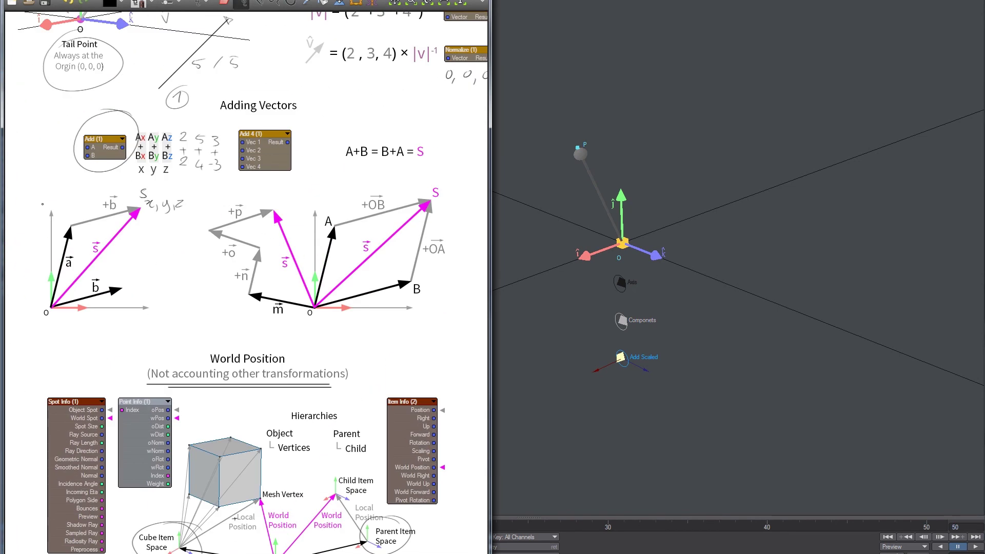
middle_click_drag(279, 121, 242, 111)
left_click_drag(376, 126, 335, 125)
key("ctrl+z")
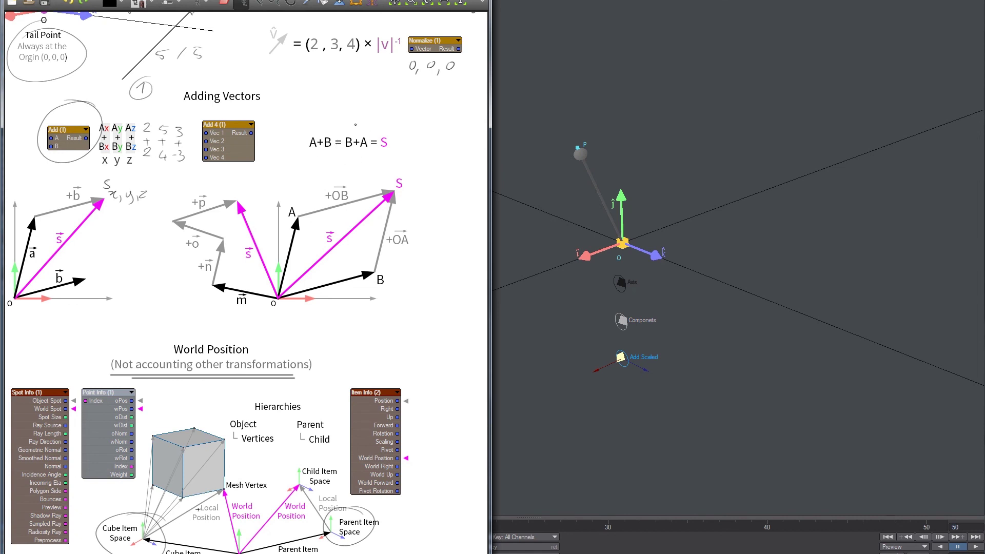
Handwrite the expressions A + B × 2 and B + A × 2 below the Scale and Add 4 node diagram
scroll(196, 210, "down", 9)
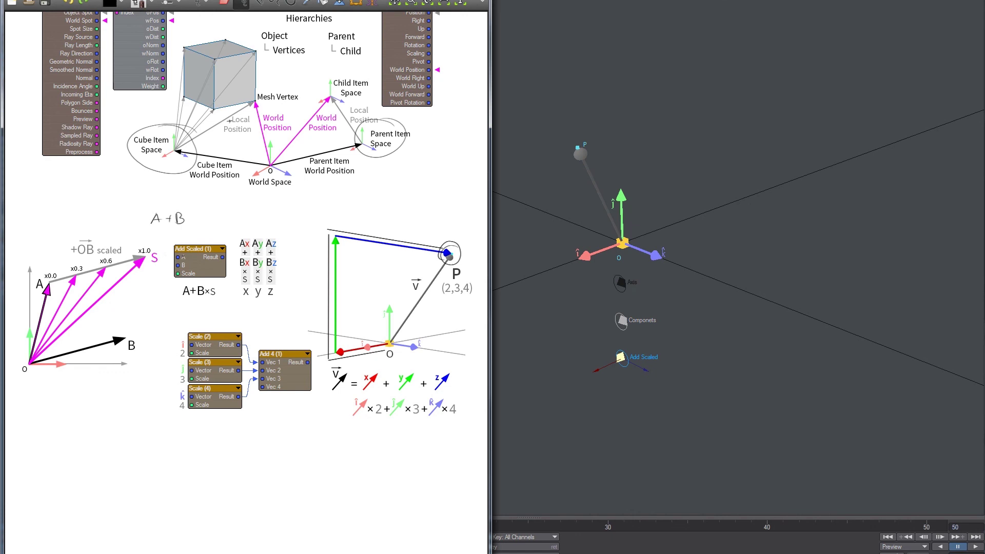
scroll(172, 279, "down", 2)
left_click_drag(158, 369, 183, 371)
mouse_move(198, 354)
left_mouse_down()
mouse_move(203, 374)
mouse_move(249, 374)
left_mouse_up()
left_click_drag(159, 400, 159, 416)
mouse_move(160, 399)
left_mouse_down()
mouse_move(161, 416)
mouse_move(192, 405)
left_mouse_up()
mouse_move(188, 399)
left_mouse_down()
mouse_move(189, 414)
mouse_move(211, 417)
left_mouse_up()
left_click_drag(198, 410, 222, 410)
left_click_drag(235, 400, 248, 412)
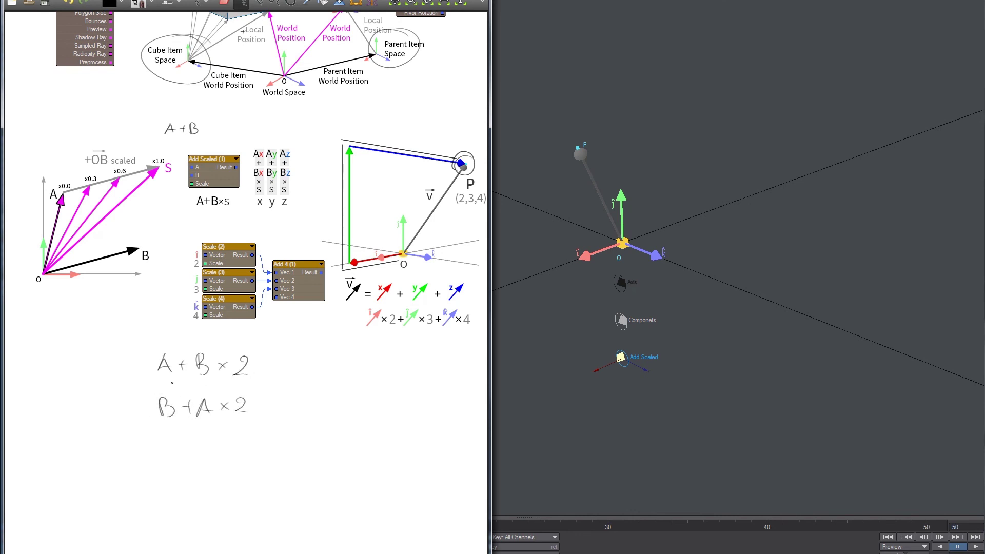
Draw a mark below the two handwritten expressions, and undo it along with the preceding strokes
left_click_drag(170, 465, 210, 453)
key("ctrl+z")
key("ctrl+z")
key("ctrl+z")
key("ctrl+z")
key("ctrl+z")
key("ctrl+z")
key("ctrl+z")
key("ctrl+z")
key("ctrl+z")
key("ctrl+z")
key("ctrl+z")
Redraw the scale factors at the end of both handwritten expressions and return to the Adding Vectors diagrams
left_click_drag(218, 364, 217, 370)
left_click_drag(246, 362, 251, 371)
left_click_drag(229, 404, 220, 413)
left_click_drag(247, 398, 247, 413)
scroll(245, 223, "up", 7)
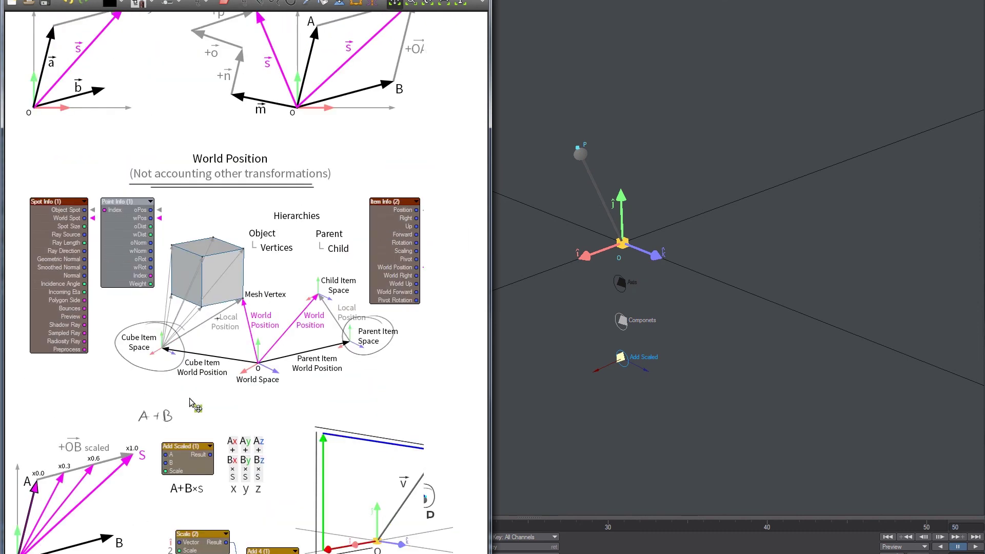
left_click_drag(257, 222, 317, 161)
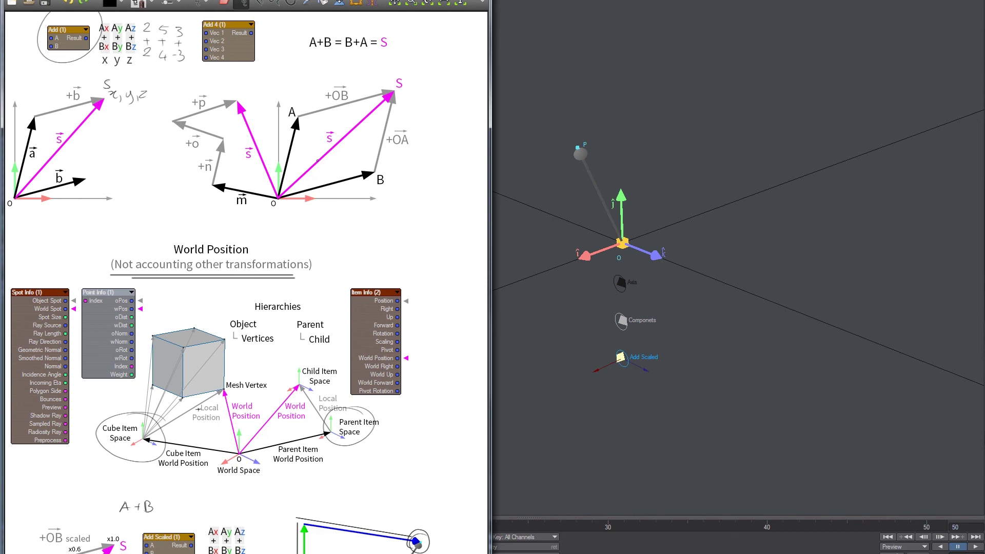
Return to Layout and move the Add Scaled switch out of its circle to display the scaled addition vectors
left_click(616, 361)
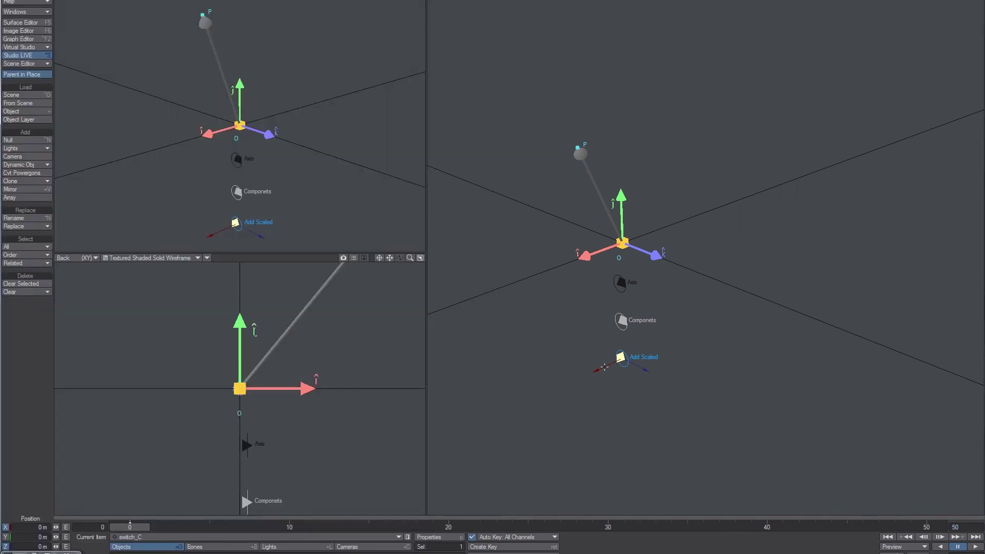
left_click_drag(603, 364, 569, 380)
middle_click_drag(568, 381, 562, 403)
Move point R closer to the origin along X, and shift the Add Scaled switch to Z about 463 mm
left_click(144, 363)
left_click_drag(144, 363, 202, 364)
left_click(602, 362)
left_click_drag(613, 371, 622, 377)
middle_click_drag(675, 201, 681, 199)
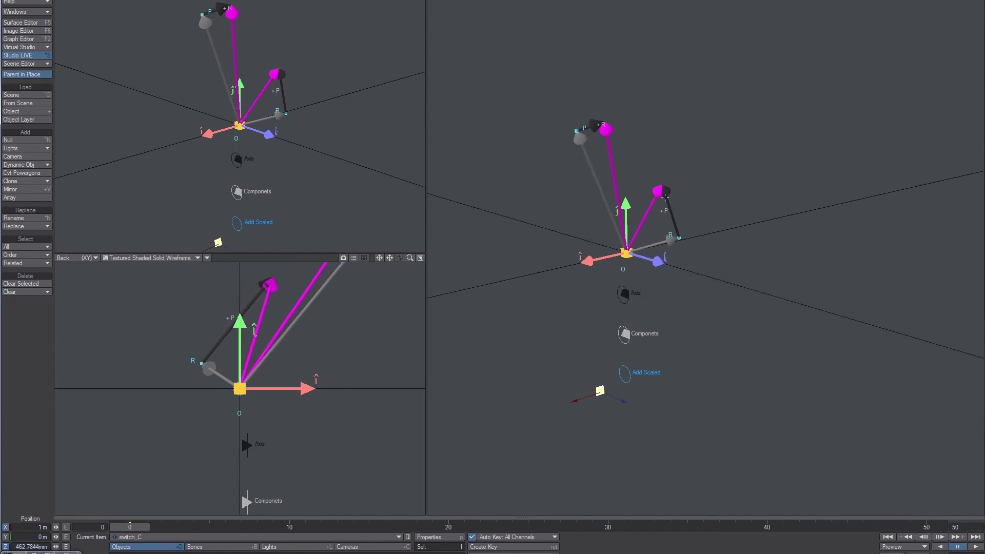
Shift the Add Scaled switch to Z about 527 mm and bring up the scaled addition section of the vector notes
left_click_drag(624, 400, 625, 402)
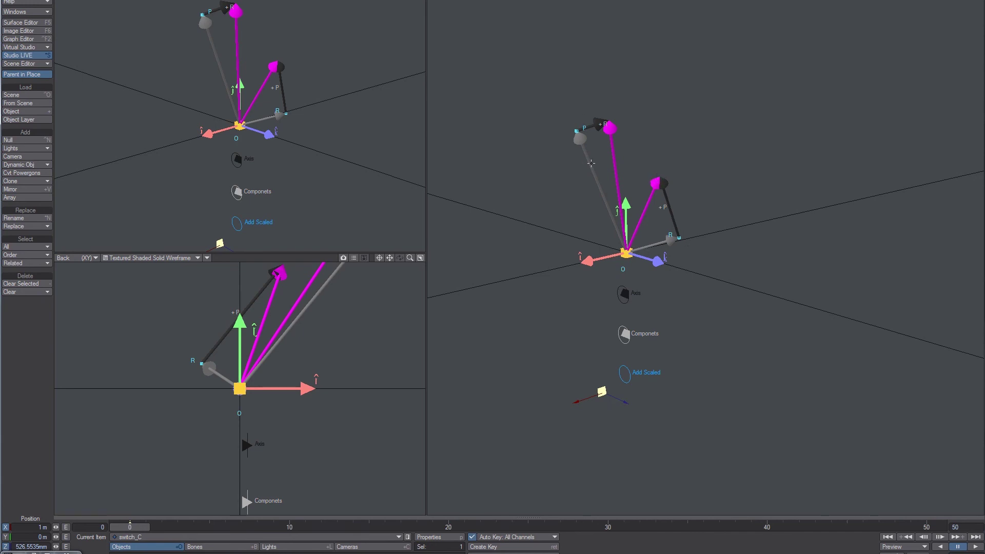
key("alt+Tab")
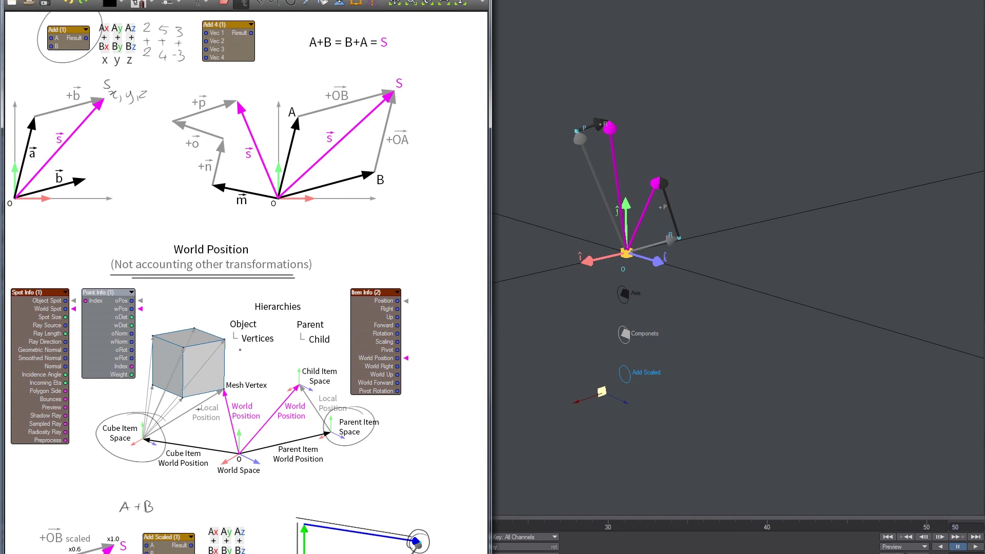
scroll(240, 350, "down", 10)
Handwrite two rows of annotation strokes in the scaled addition section of the vector notes
mouse_move(258, 329)
left_mouse_down()
mouse_move(259, 338)
mouse_move(281, 332)
mouse_move(279, 342)
mouse_move(296, 342)
left_mouse_up()
mouse_move(296, 325)
left_mouse_down()
mouse_move(305, 342)
mouse_move(377, 349)
left_mouse_up()
left_click_drag(254, 367, 253, 384)
mouse_move(254, 367)
left_mouse_down()
mouse_move(264, 383)
mouse_move(291, 380)
left_mouse_up()
left_click_drag(291, 362, 311, 379)
left_click_drag(330, 371, 342, 380)
left_click_drag(345, 369, 359, 382)
left_click_drag(367, 375, 371, 386)
Return to Layout and set the Add Scaled switch's Z position to 1 m
mouse_move(624, 404)
left_mouse_down()
mouse_move(636, 402)
mouse_move(588, 379)
mouse_move(626, 397)
left_mouse_up()
type("1")
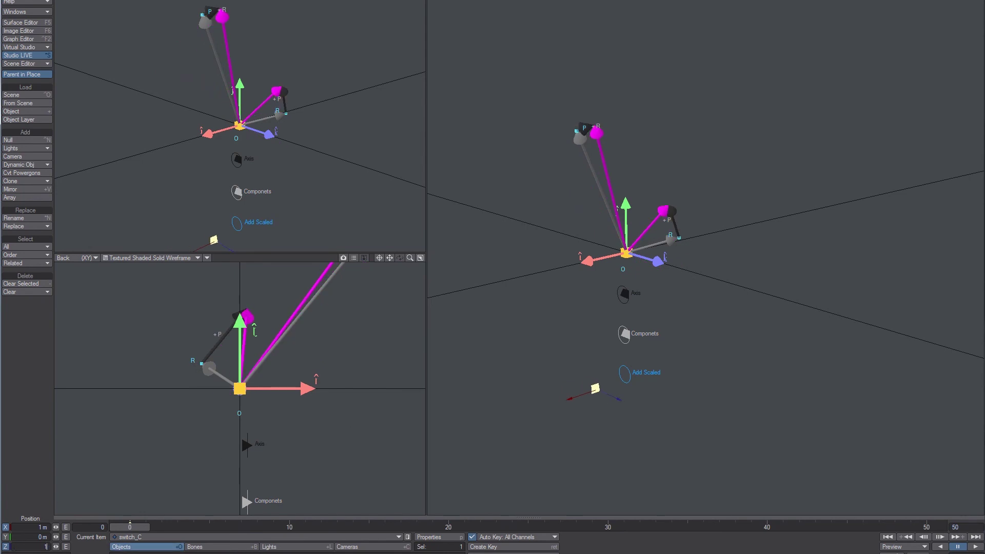
key("Return")
Move point R to X about -929 mm and Z about 1.47 m, and reposition point P farther from R
left_click_drag(647, 262, 603, 119, "alt")
left_click(620, 111)
left_click(676, 251)
left_click_drag(684, 252, 725, 295)
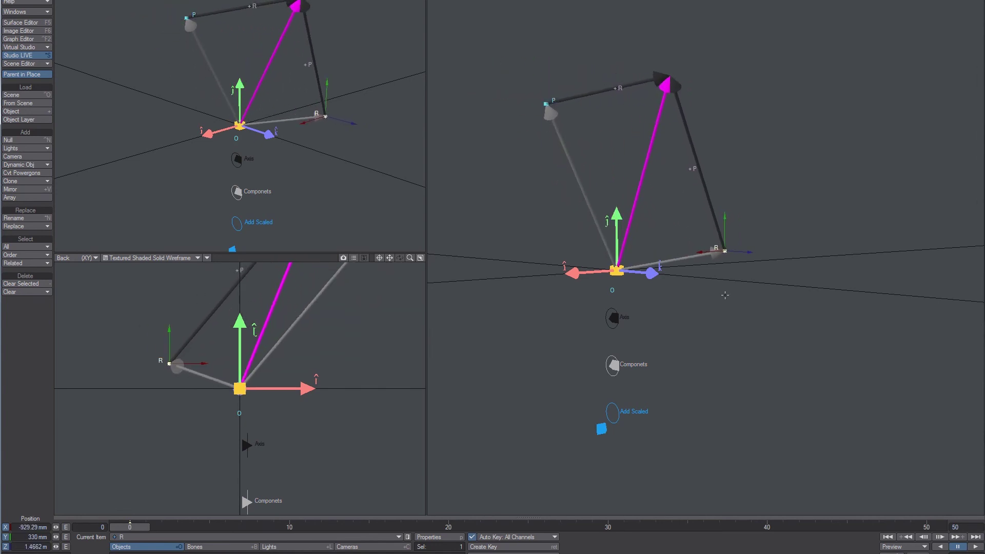
left_click_drag(544, 107, 518, 126)
Move the Add Scaled switch to the negative side and set its Z position to -1 m to reverse the added vectors
left_click_drag(600, 428, 559, 417)
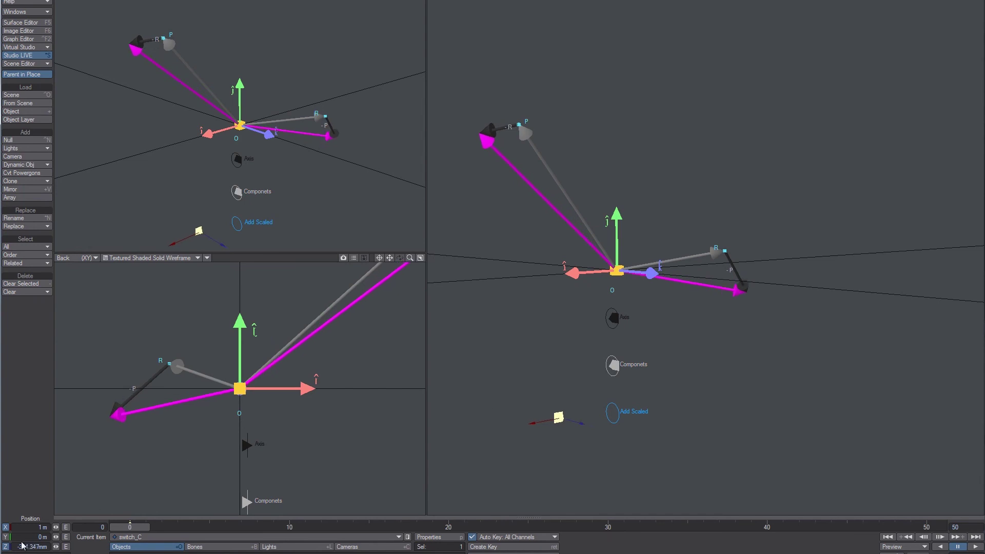
type("-1")
key("Return")
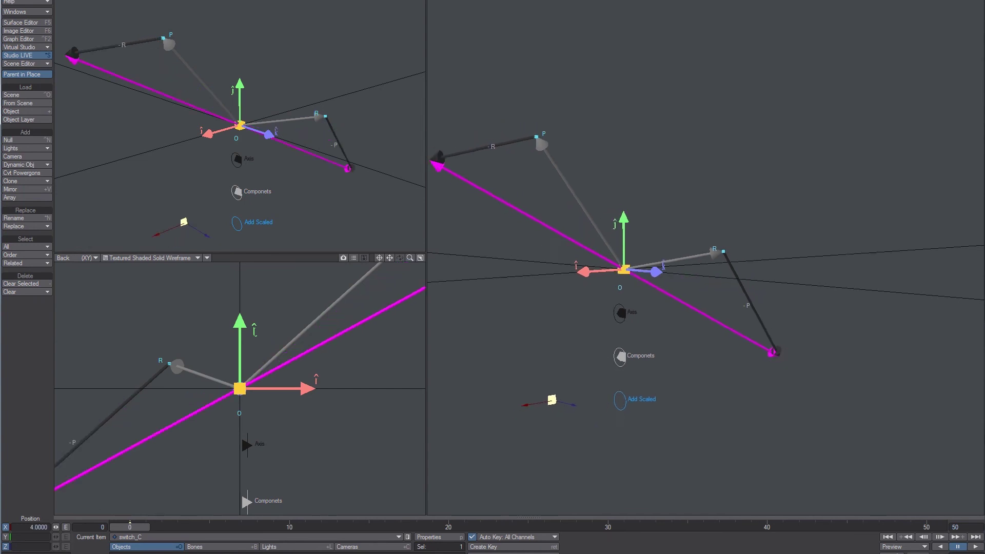
left_click_drag(590, 180, 593, 177, "alt")
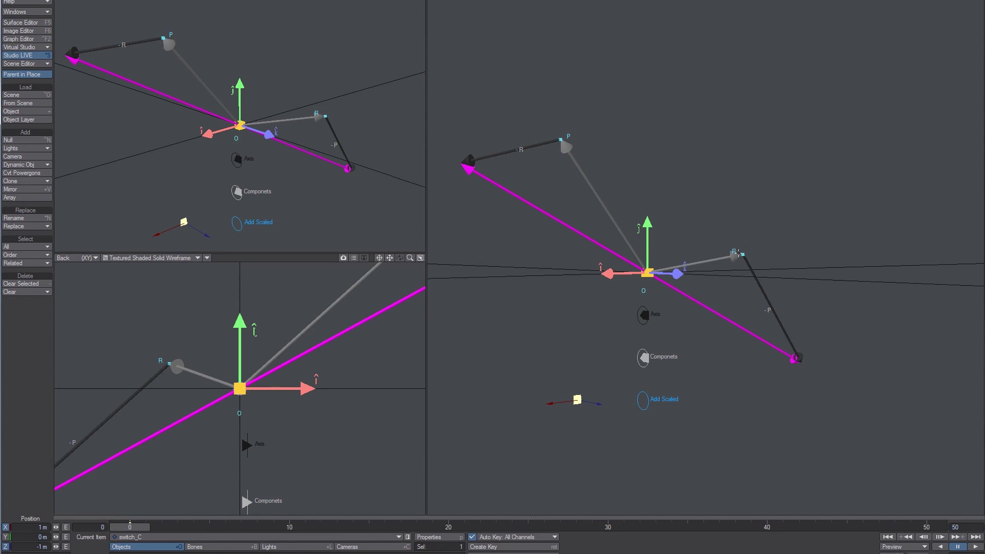
left_click_drag(716, 298, 659, 302, "alt")
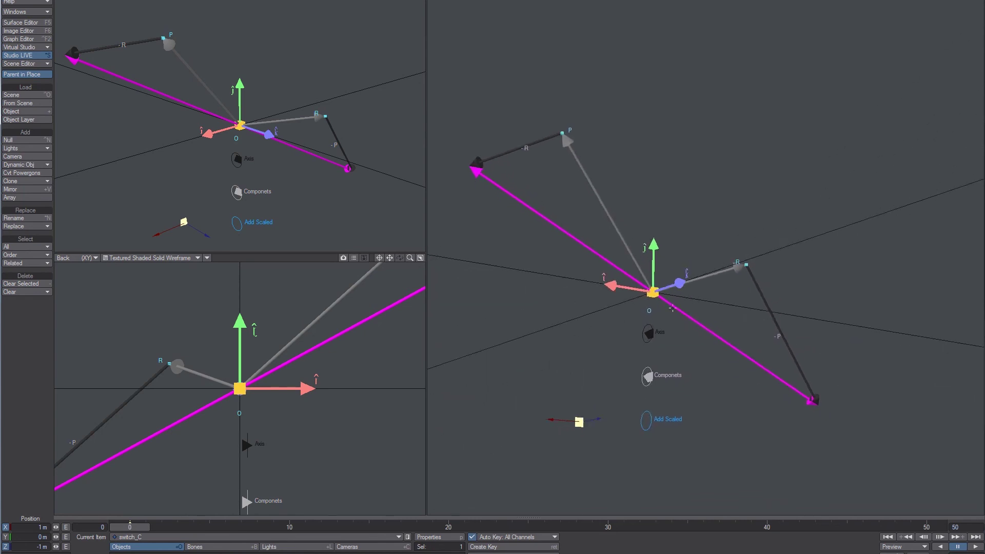